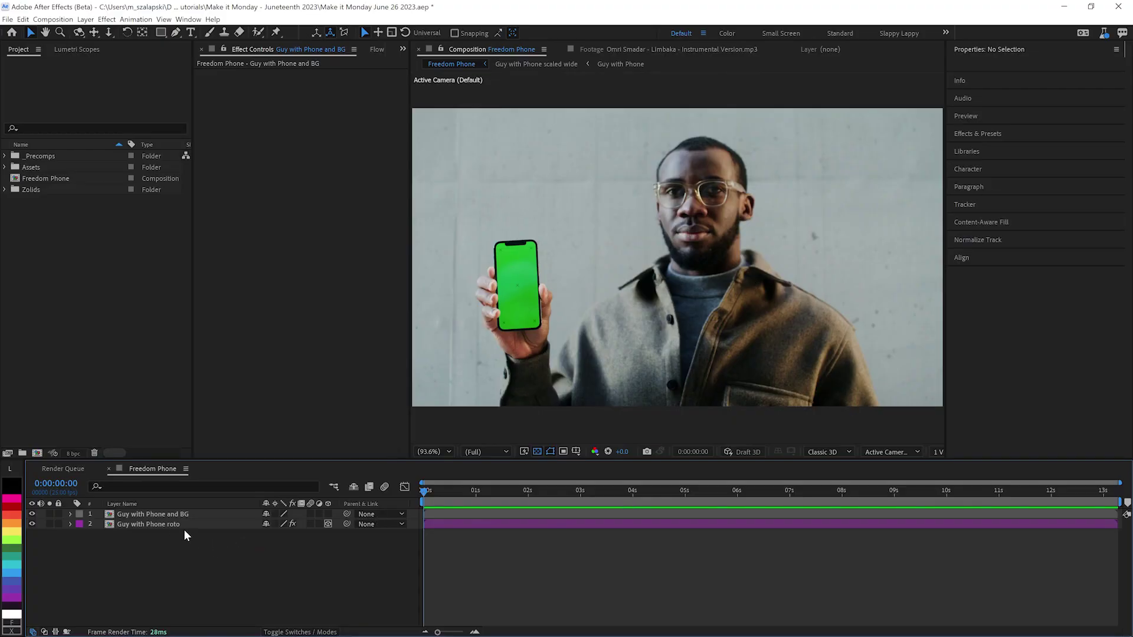
Select the Guy with Phone roto layer in the timeline
{"action": "left_click", "coordinate": [183, 526]}
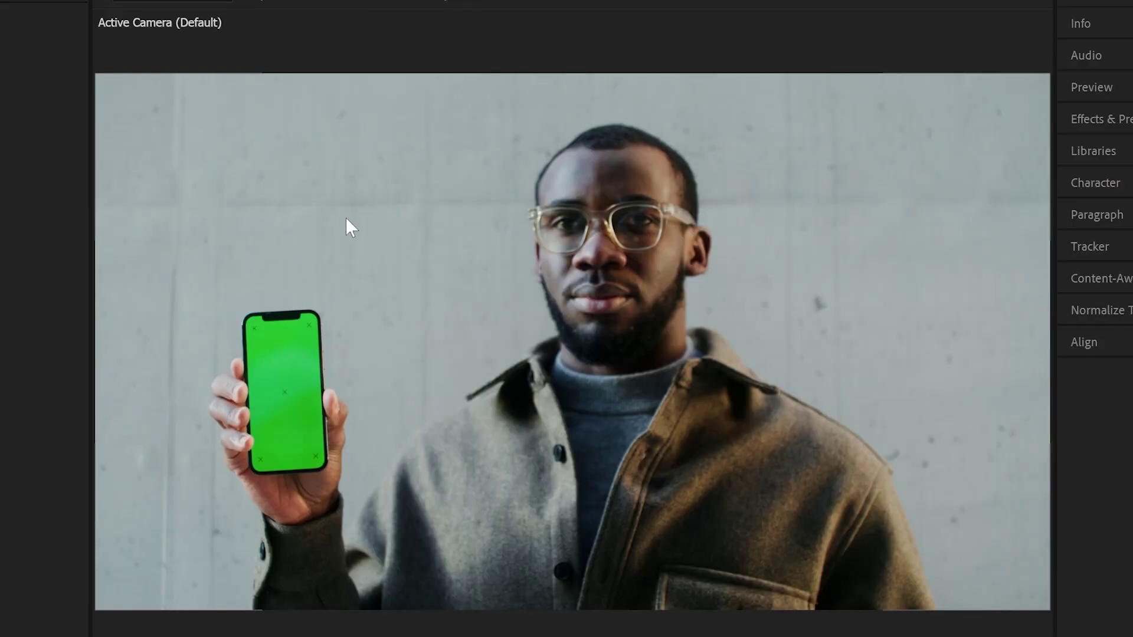
Create a new orange solid and apply the Set Matte effect to it
{"action": "key", "text": "ctrl+y"}
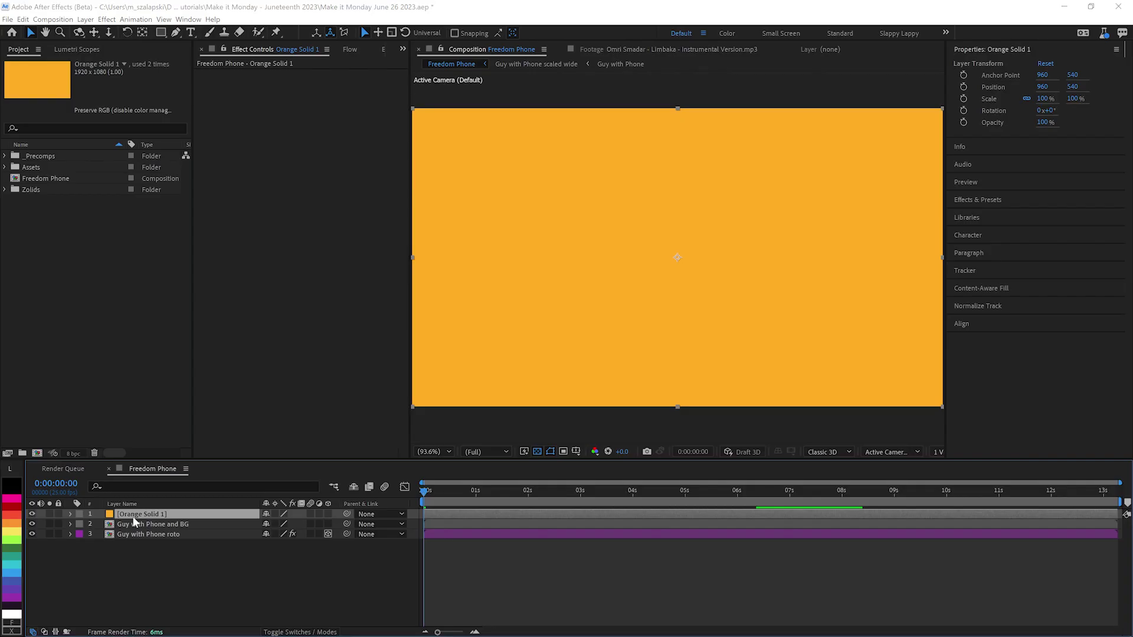
{"action": "key", "text": "ctrl+space"}
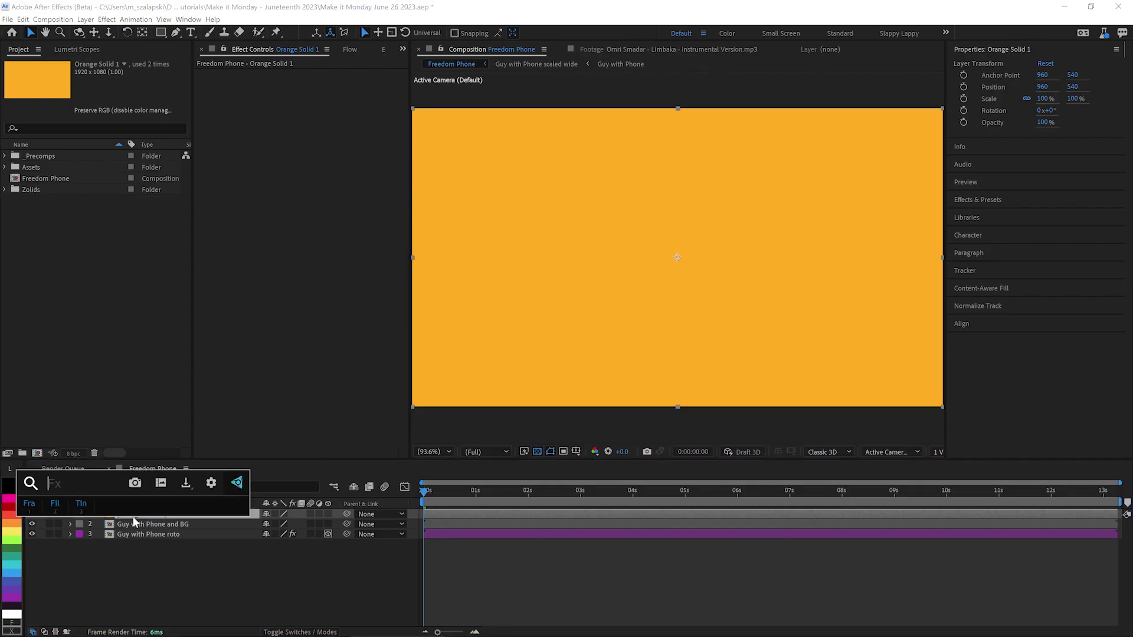
{"action": "type", "text": "set"}
{"action": "key", "text": "Down"}
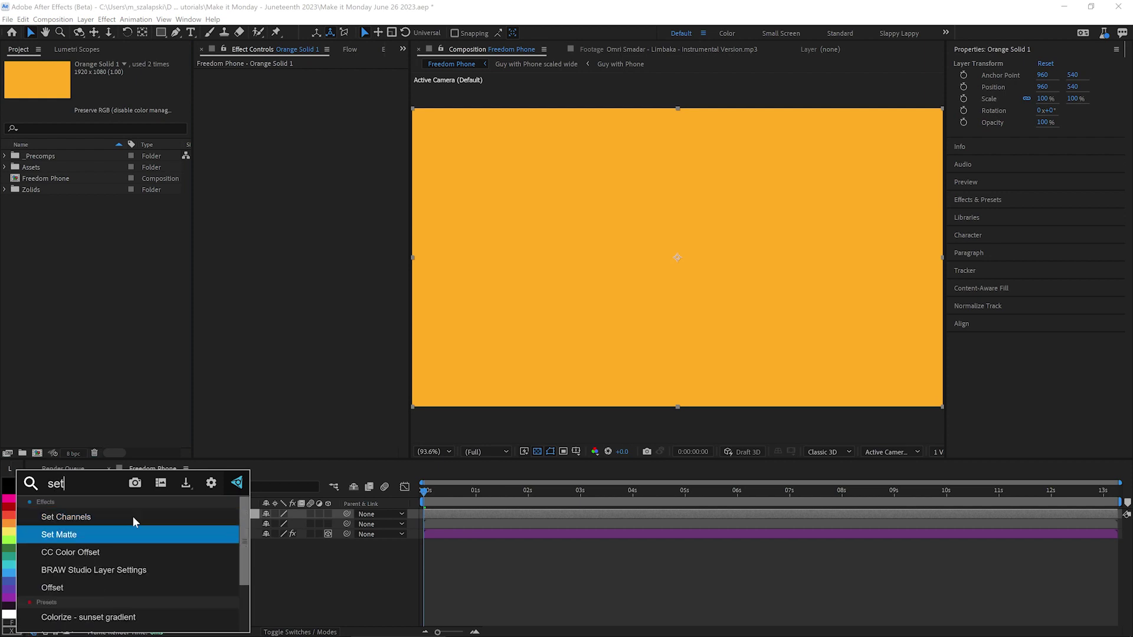
{"action": "key", "text": "Return"}
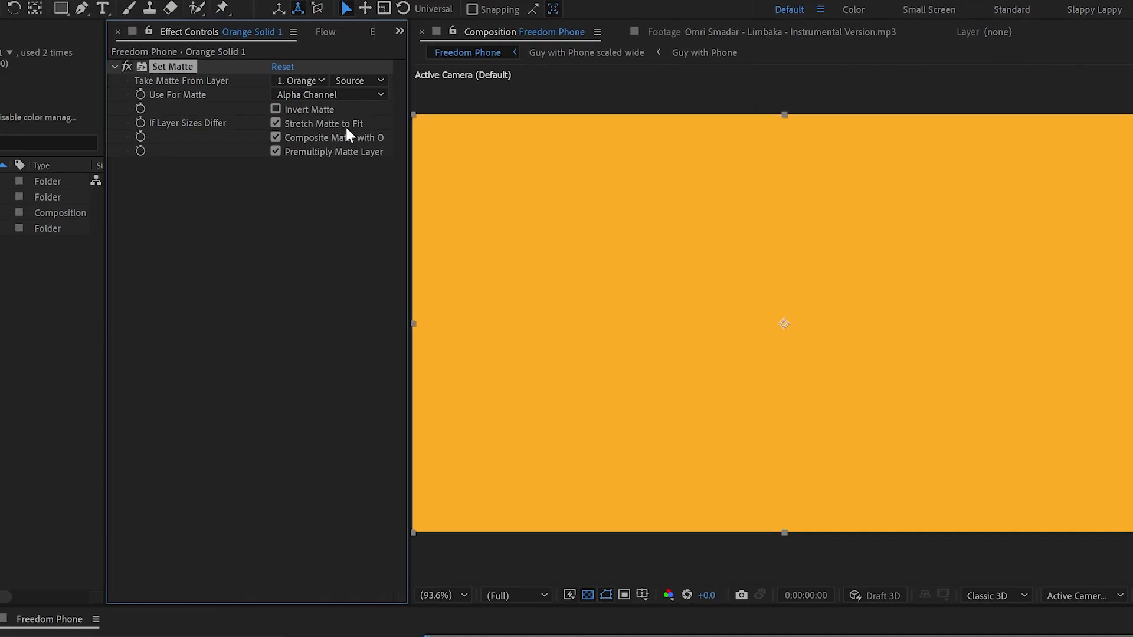
Take an inverted matte from Guy with Phone roto's Effects & Masks and move the solid to the bottom
{"action": "left_click", "coordinate": [279, 79]}
{"action": "left_click", "coordinate": [298, 160]}
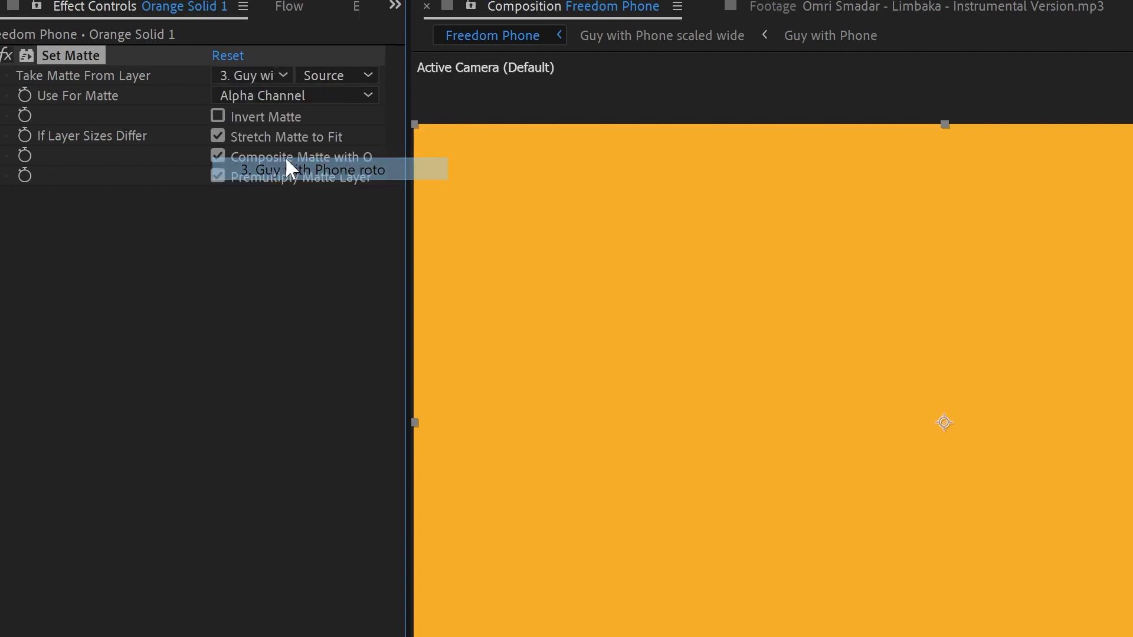
{"action": "left_click", "coordinate": [328, 77]}
{"action": "left_click", "coordinate": [338, 140]}
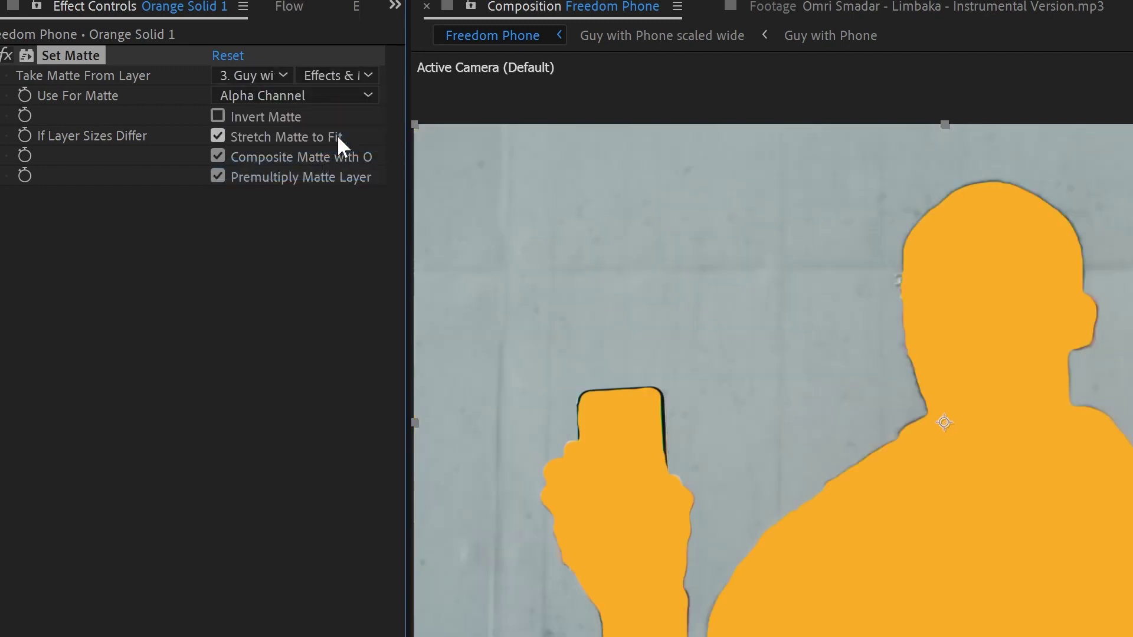
{"action": "left_click", "coordinate": [221, 117]}
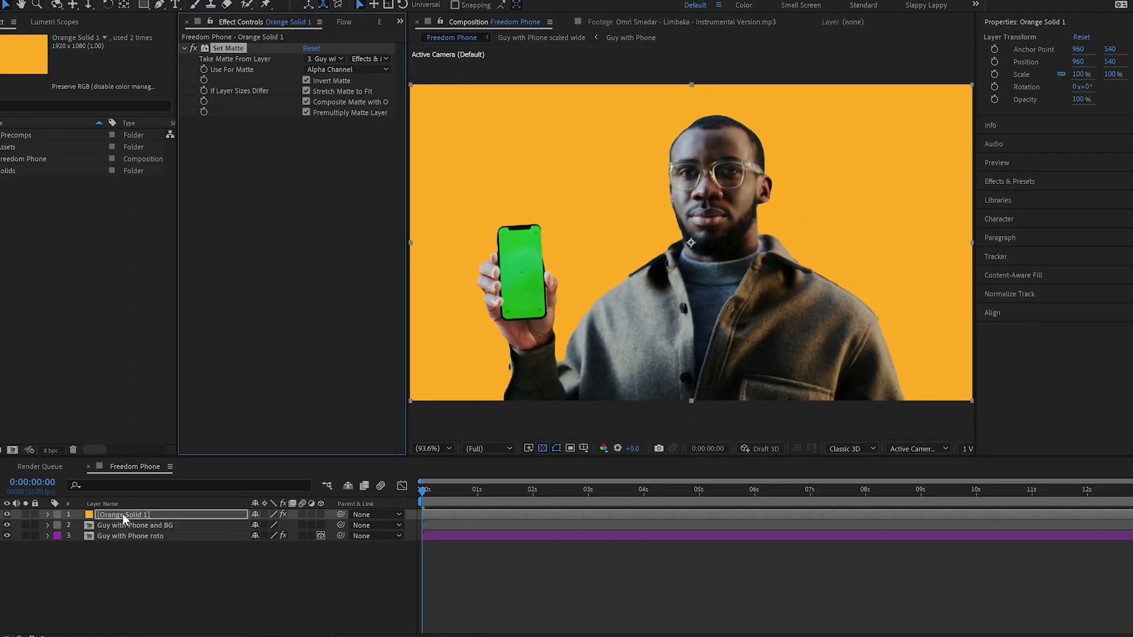
{"action": "left_click_drag", "start_coordinate": [122, 514], "coordinate": [121, 553]}
Apply the Calculations effect to the Guy with Phone and BG layer
{"action": "left_click", "coordinate": [137, 515]}
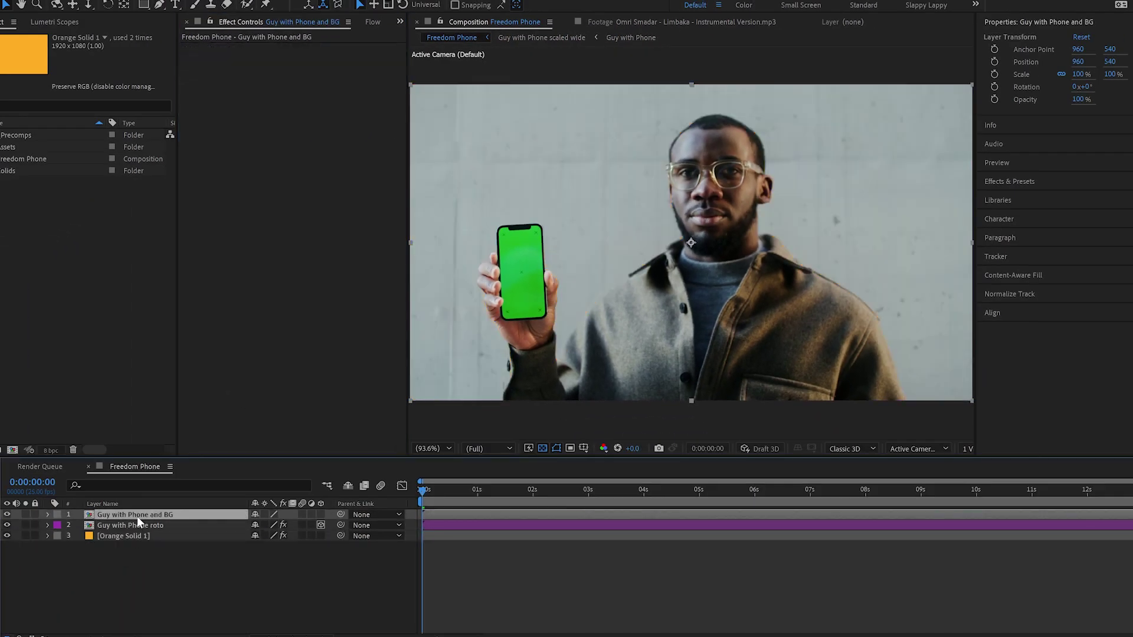
{"action": "key", "text": "ctrl+space"}
{"action": "type", "text": "calc"}
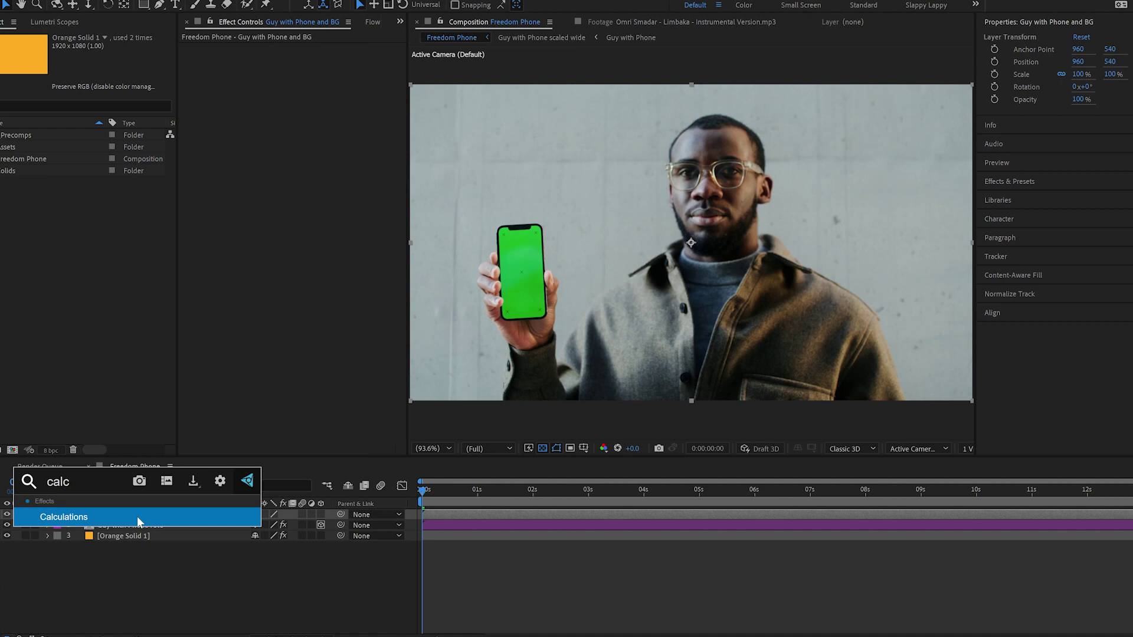
{"action": "key", "text": "Return"}
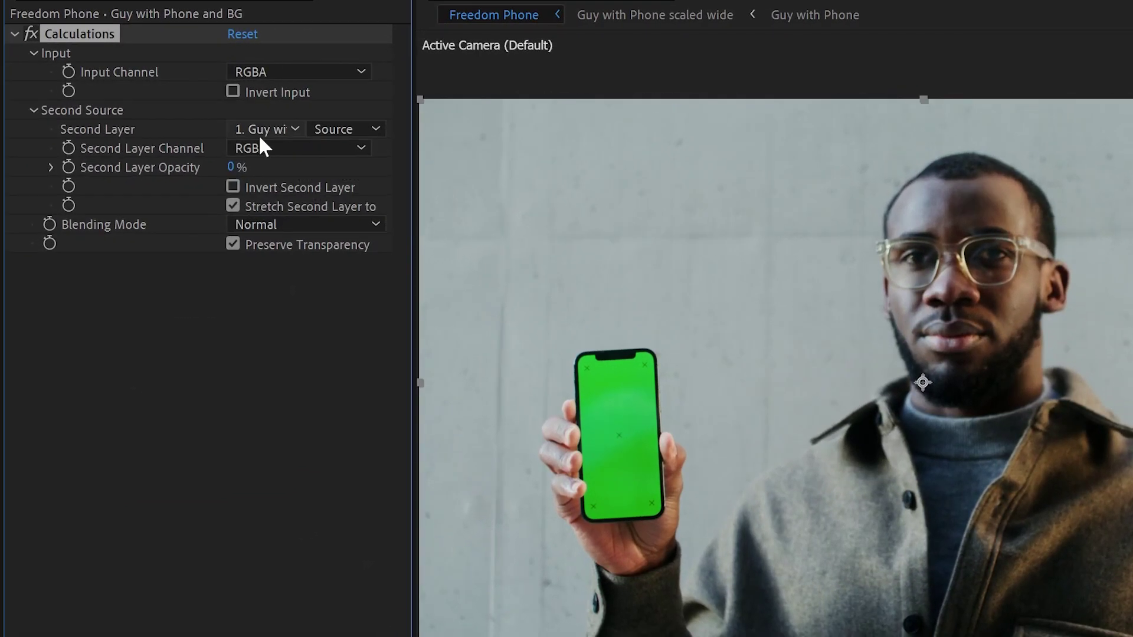
Set Calculations' second layer to Orange Solid 1 (Effects & Masks) at 84% opacity in Color mode
{"action": "left_click", "coordinate": [303, 112]}
{"action": "left_click", "coordinate": [294, 217]}
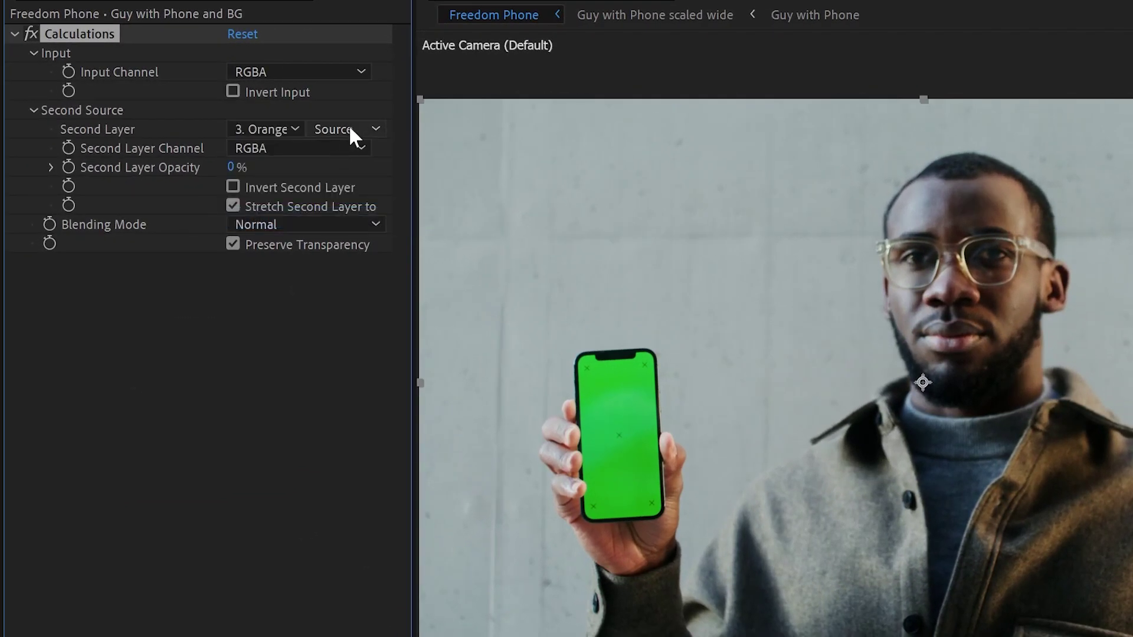
{"action": "left_click", "coordinate": [349, 128]}
{"action": "left_click", "coordinate": [366, 192]}
{"action": "left_click_drag", "start_coordinate": [231, 167], "coordinate": [212, 197]}
{"action": "left_click", "coordinate": [259, 223]}
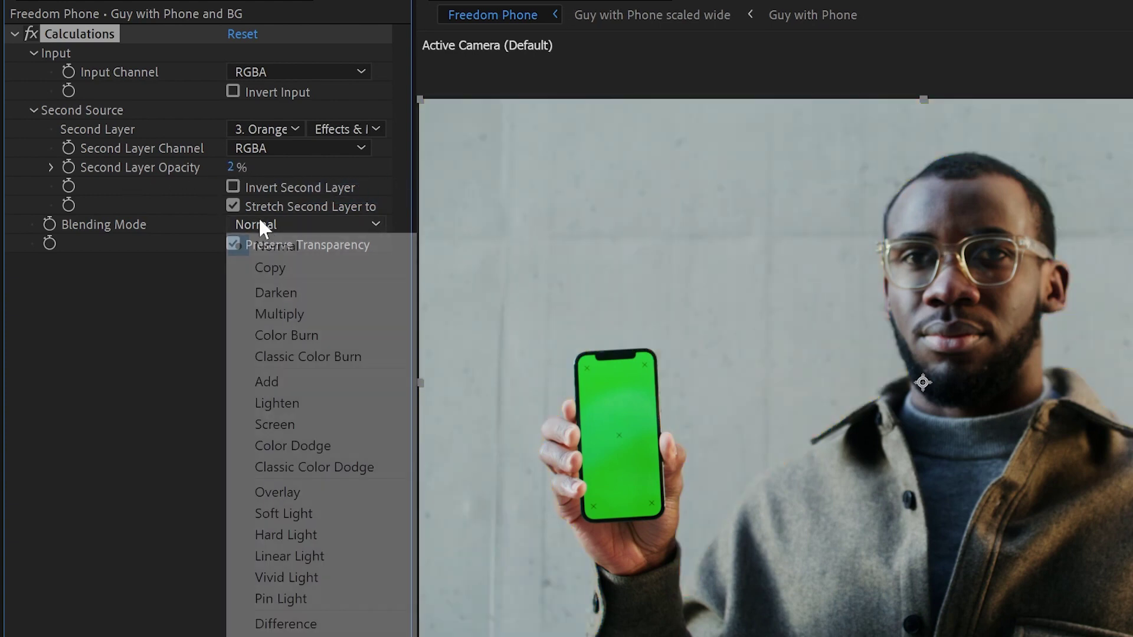
{"action": "left_click", "coordinate": [263, 456]}
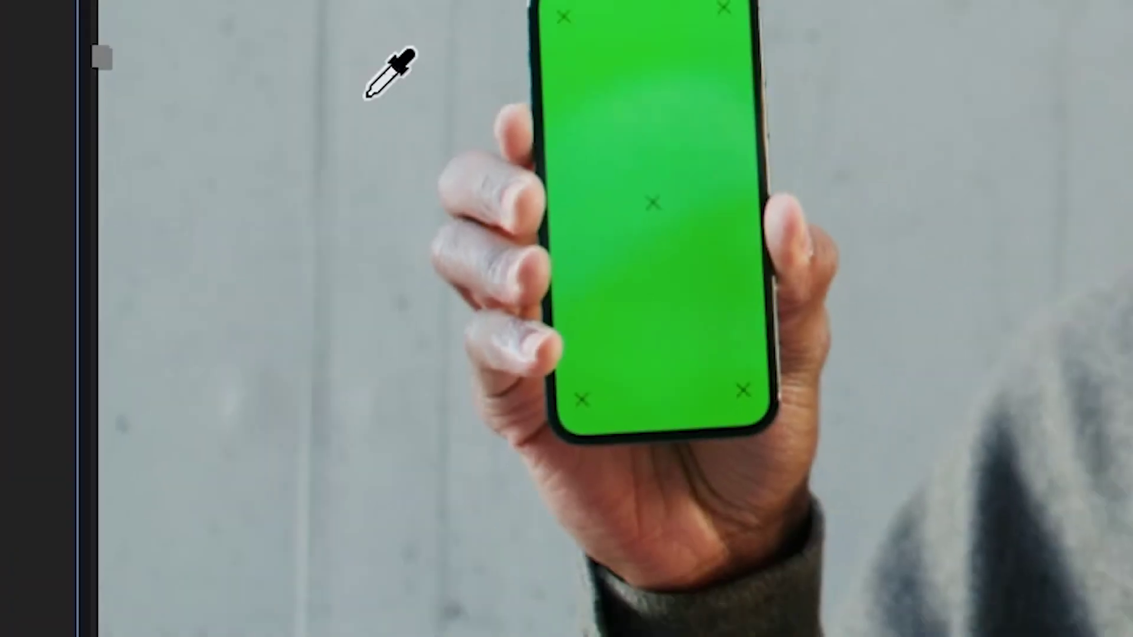
Sample the phone's green screen as the Color Key colour and raise Color Tolerance to 87
{"action": "left_click", "coordinate": [619, 132]}
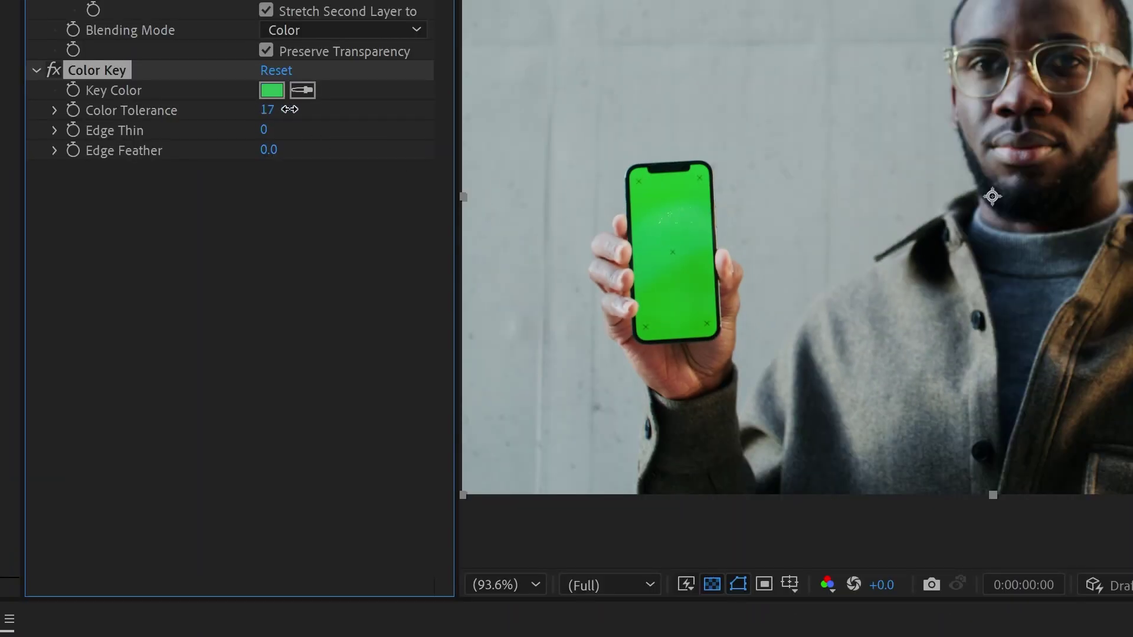
{"action": "left_click_drag", "start_coordinate": [289, 109], "coordinate": [364, 109]}
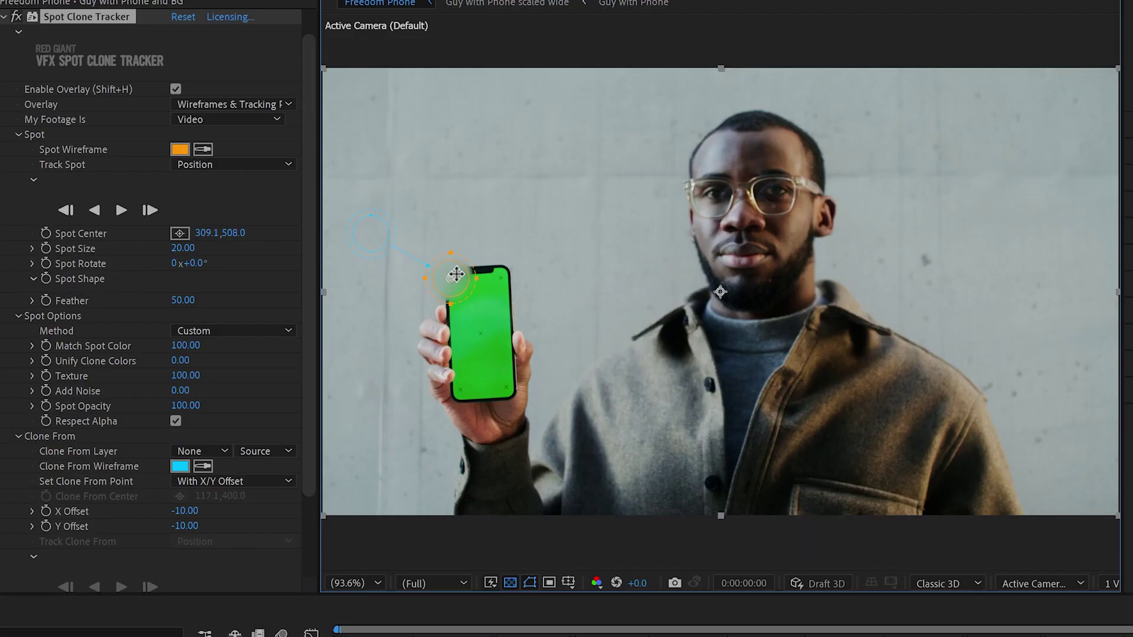
Place the Spot Clone Tracker spot on the hand with Custom method, Match Spot Color 0 and opacity 0
{"action": "left_click_drag", "start_coordinate": [456, 273], "coordinate": [448, 353]}
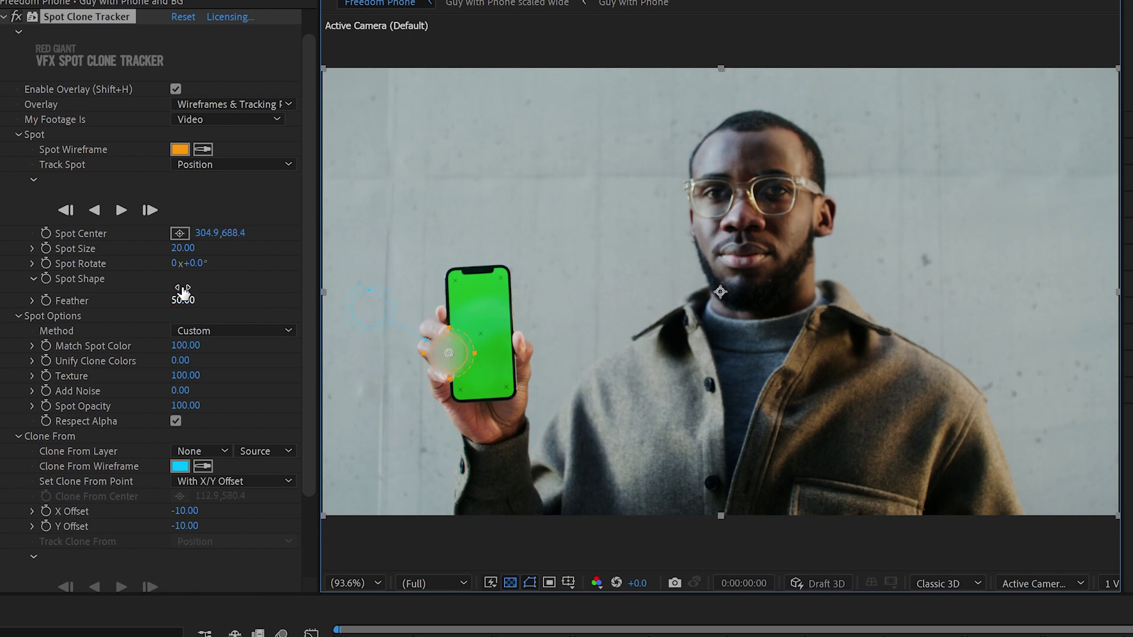
{"action": "left_click", "coordinate": [221, 337]}
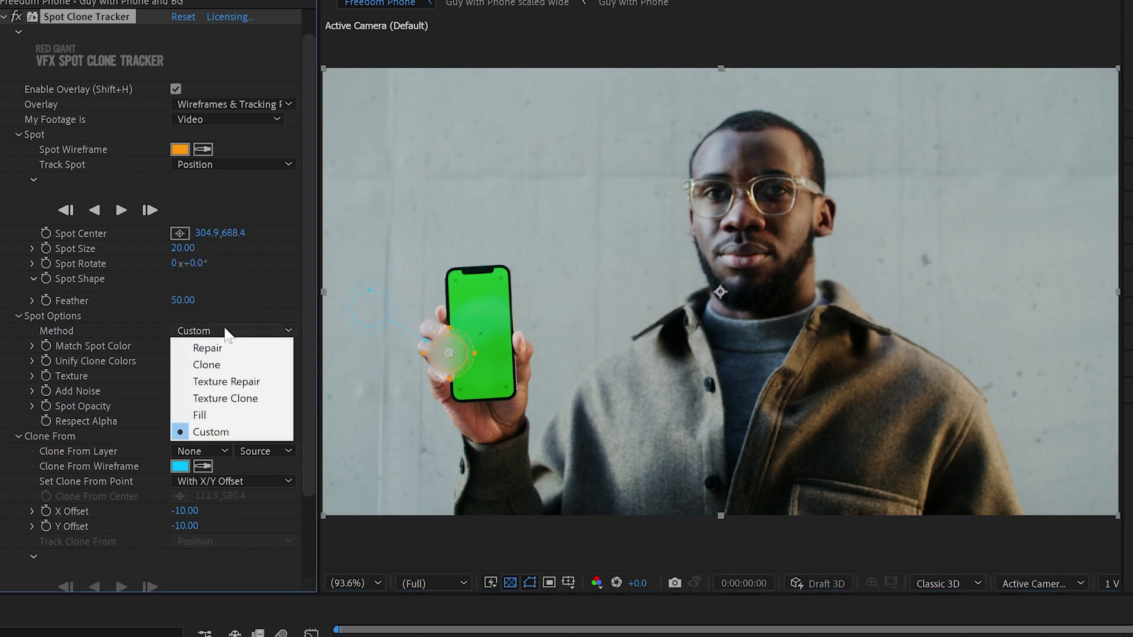
{"action": "left_click", "coordinate": [233, 329]}
{"action": "left_click_drag", "start_coordinate": [194, 349], "coordinate": [16, 353]}
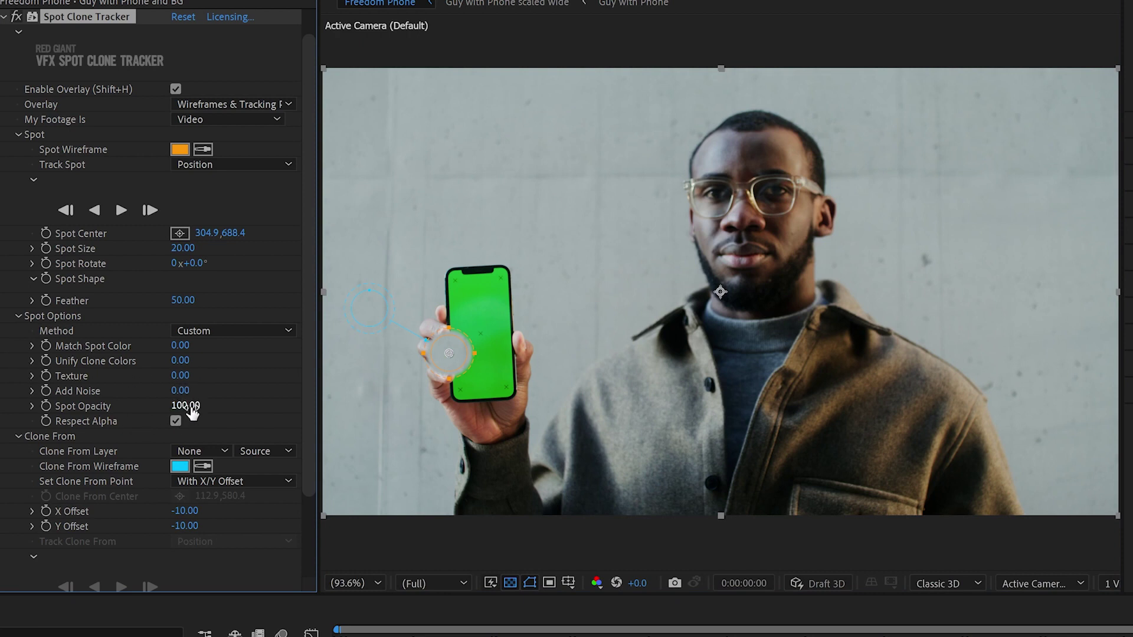
{"action": "left_click_drag", "start_coordinate": [152, 411], "coordinate": [26, 418]}
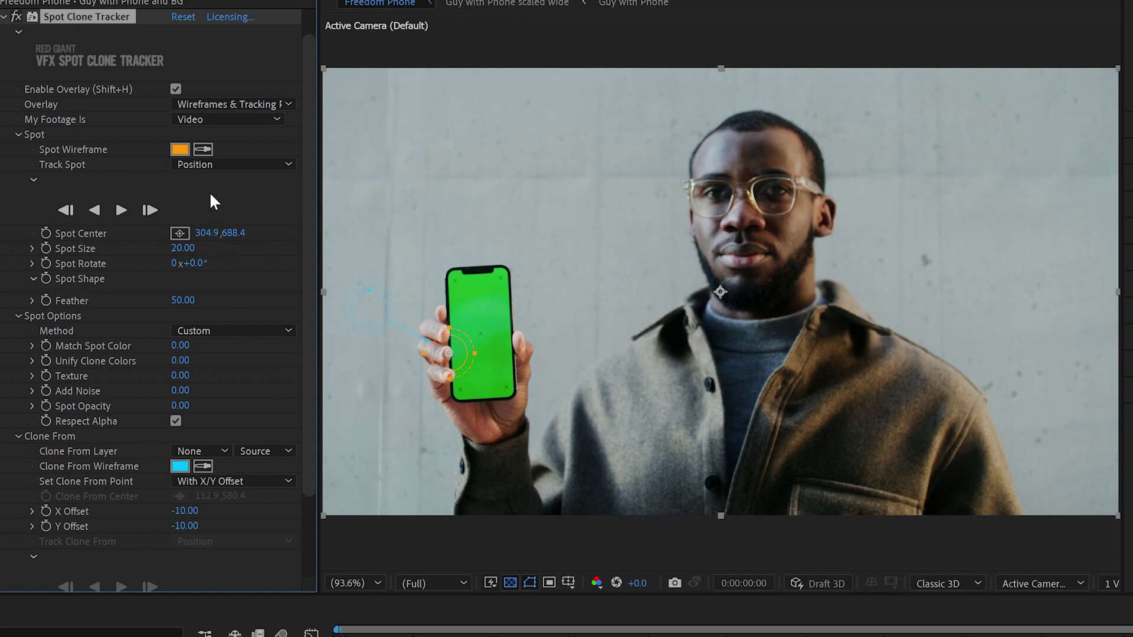
Track the spot forward using Position, Scale & Rotation
{"action": "left_click", "coordinate": [227, 165]}
{"action": "left_click", "coordinate": [239, 217]}
{"action": "left_click", "coordinate": [122, 209]}
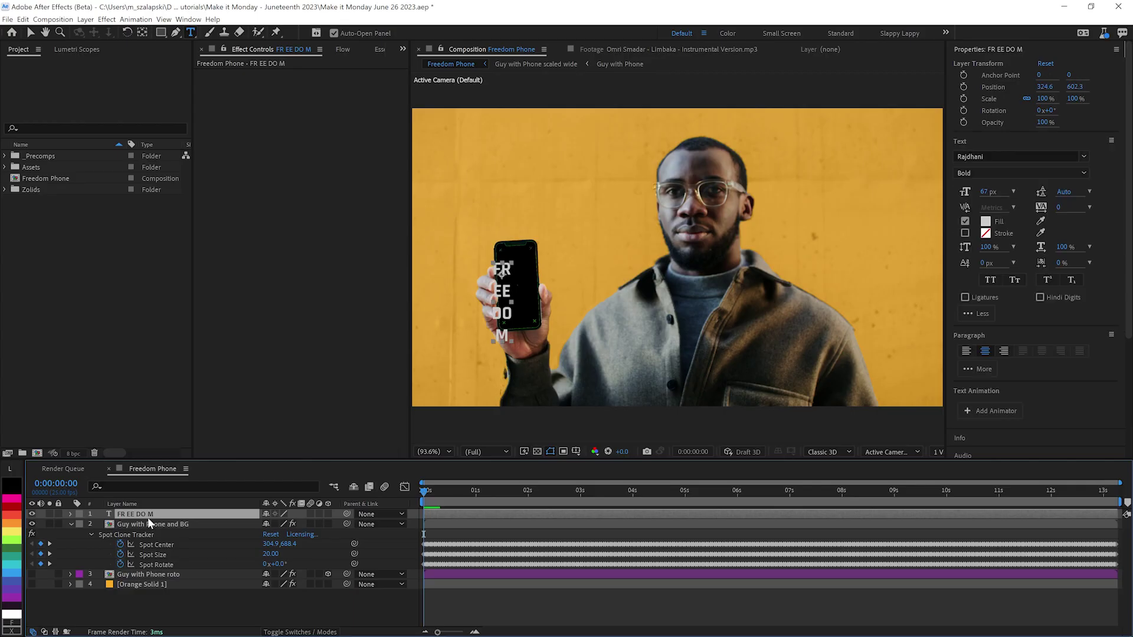
Add a Position expression on the text linking it to Spot Center plus value
{"action": "key", "text": "p"}
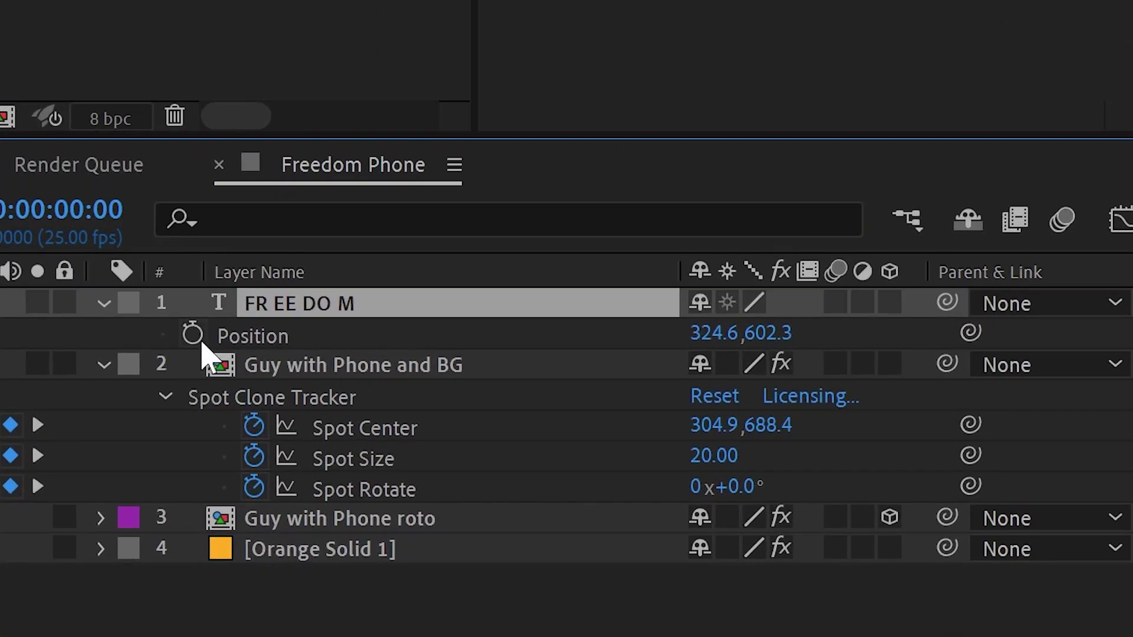
{"action": "left_click", "coordinate": [104, 525]}
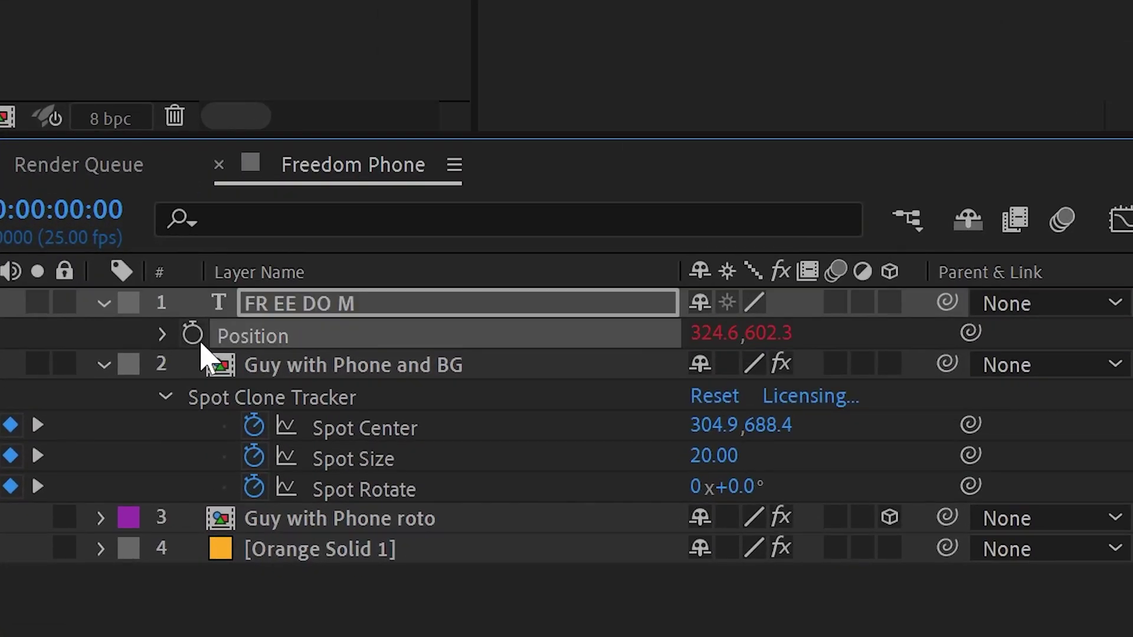
{"action": "left_click", "coordinate": [193, 334], "text": "alt"}
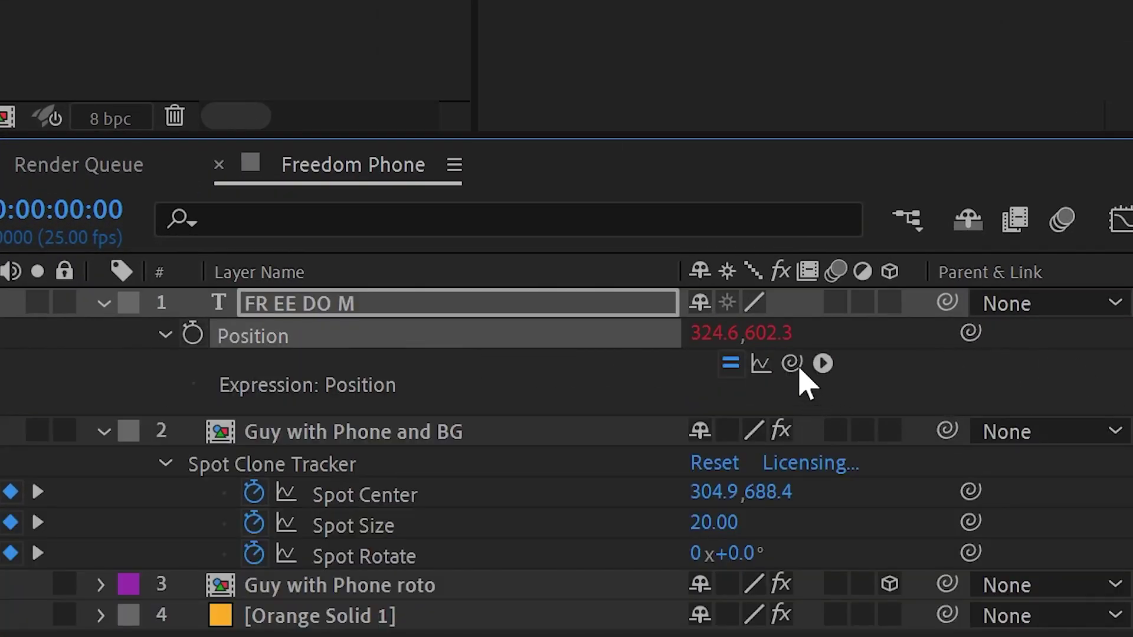
{"action": "left_click_drag", "start_coordinate": [793, 363], "coordinate": [418, 496]}
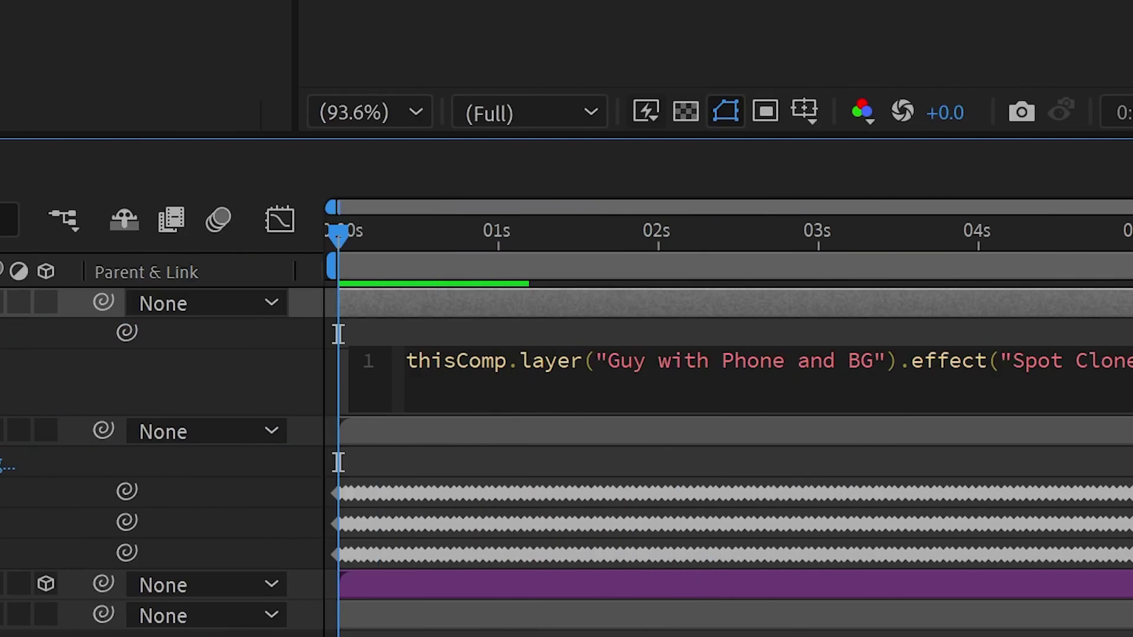
{"action": "type", "text": "+value"}
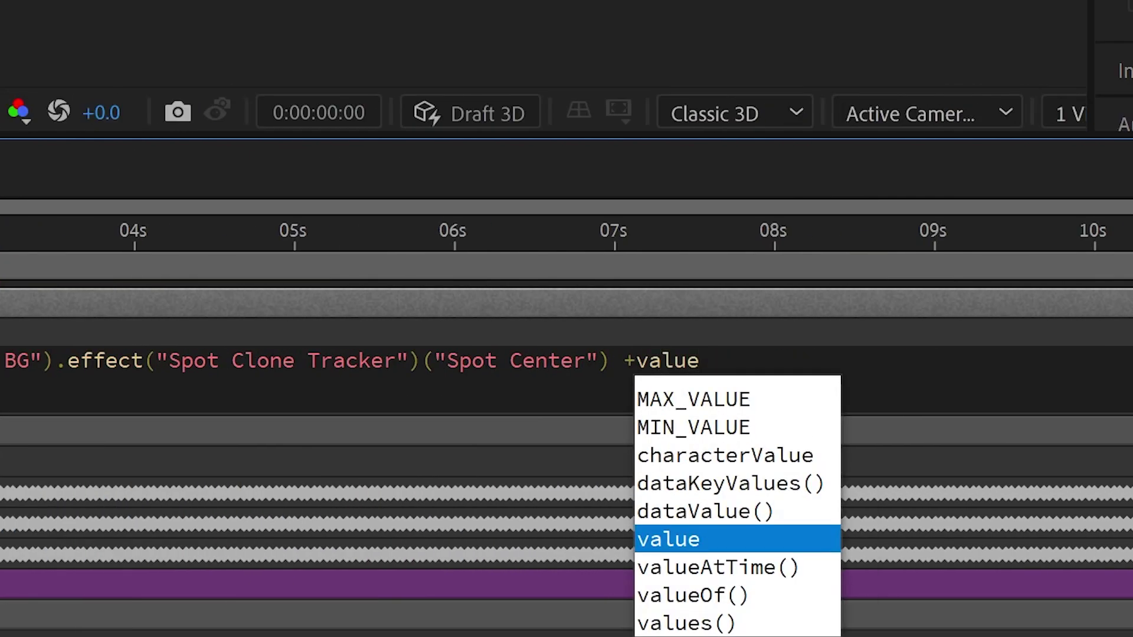
{"action": "key", "text": "Escape"}
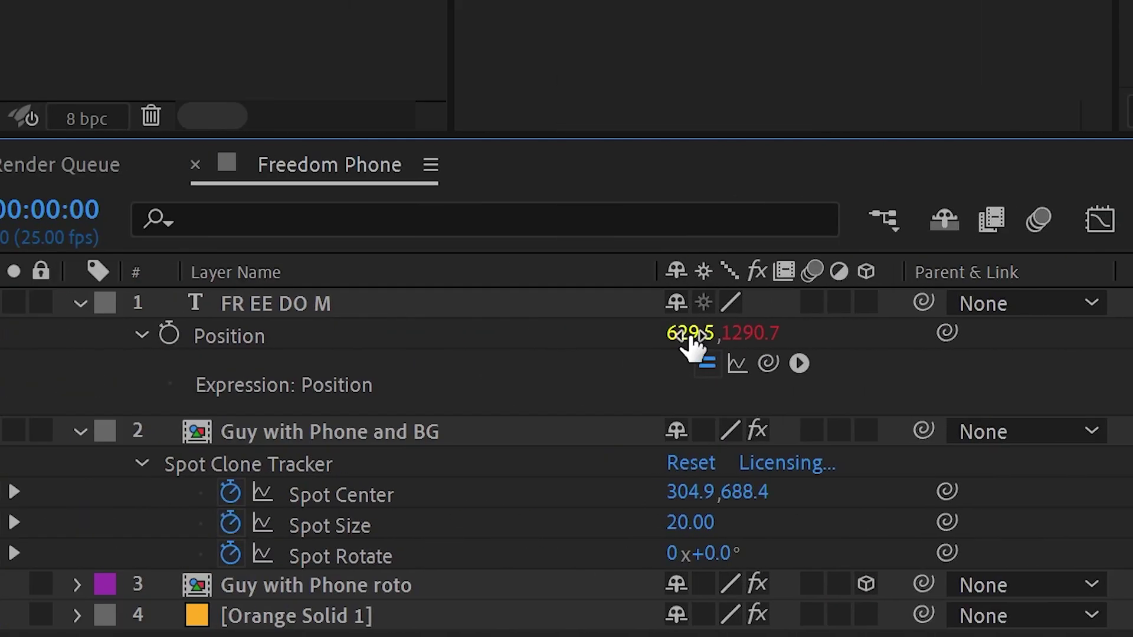
Reset the text Position offset to 0, 0, then raise Y to -125 over the phone
{"action": "left_click", "coordinate": [690, 336]}
{"action": "type", "text": "0"}
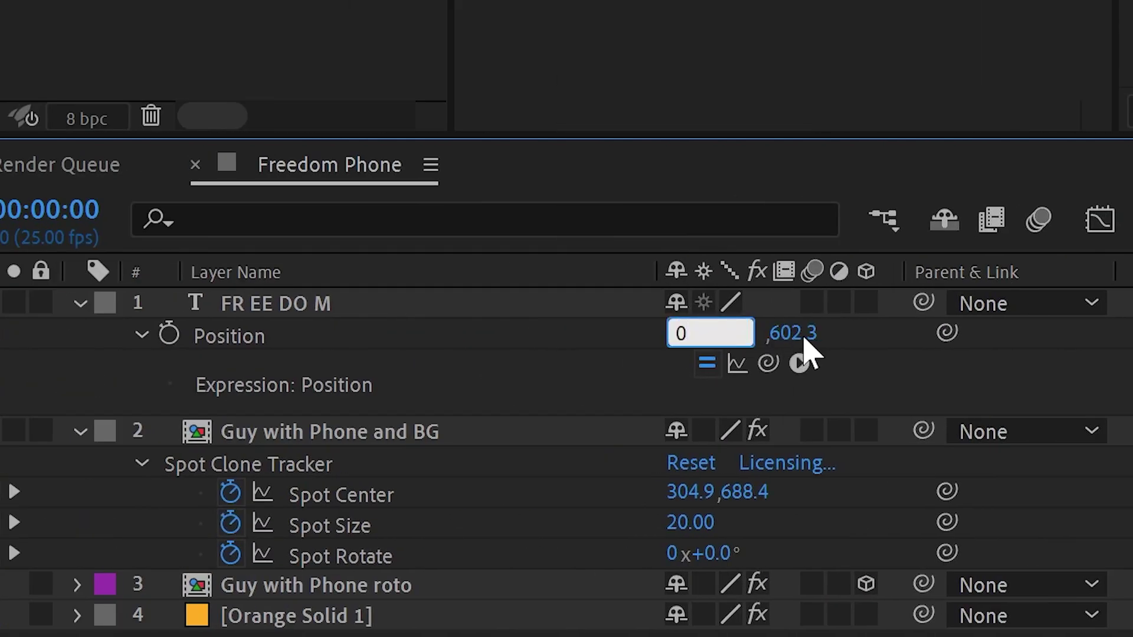
{"action": "key", "text": "Return"}
{"action": "left_click", "coordinate": [761, 335]}
{"action": "type", "text": "0"}
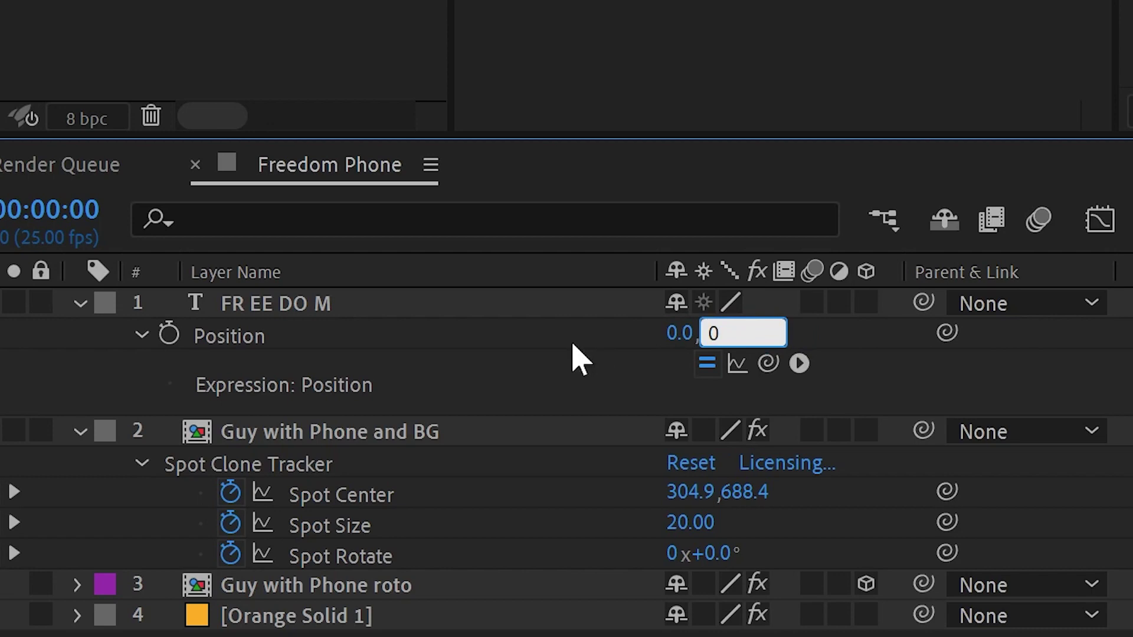
{"action": "key", "text": "Return"}
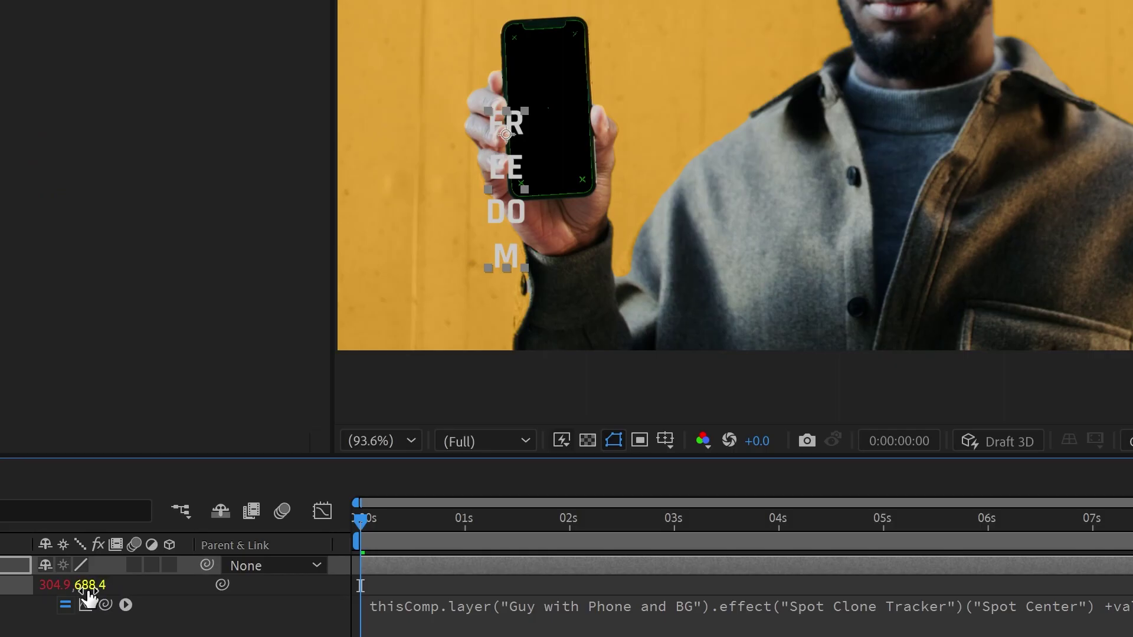
{"action": "left_click_drag", "start_coordinate": [731, 341], "coordinate": [645, 333]}
{"action": "left_click_drag", "start_coordinate": [21, 593], "coordinate": [107, 574]}
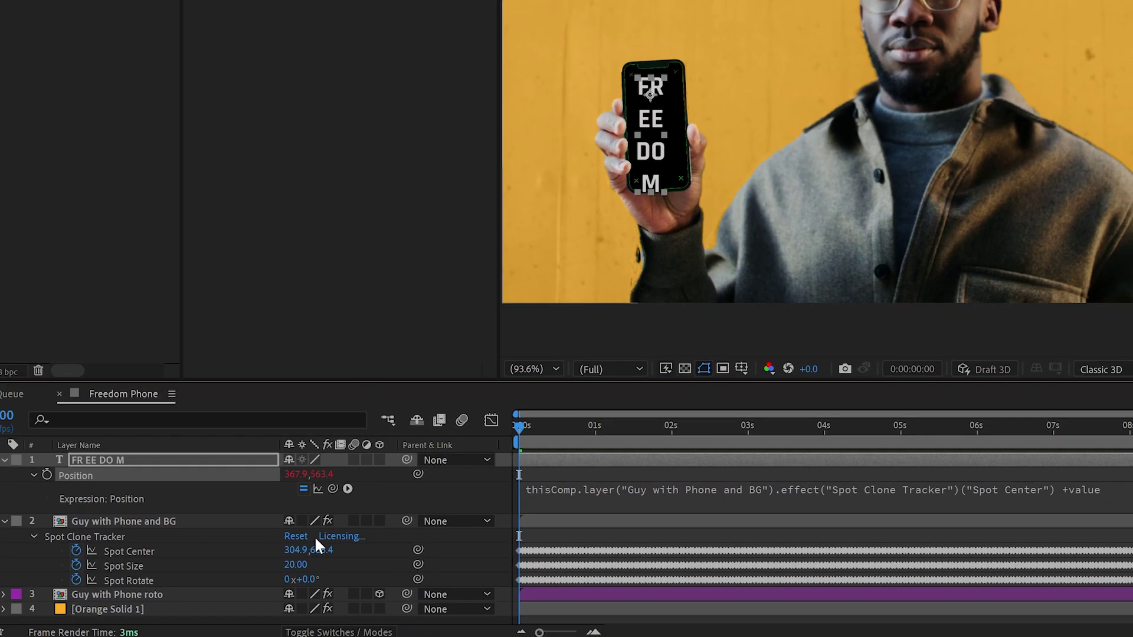
Link the text Rotation to Spot Rotate plus value, tilt it -2°, and tighten leading to 72 px
{"action": "key", "text": "shift+r"}
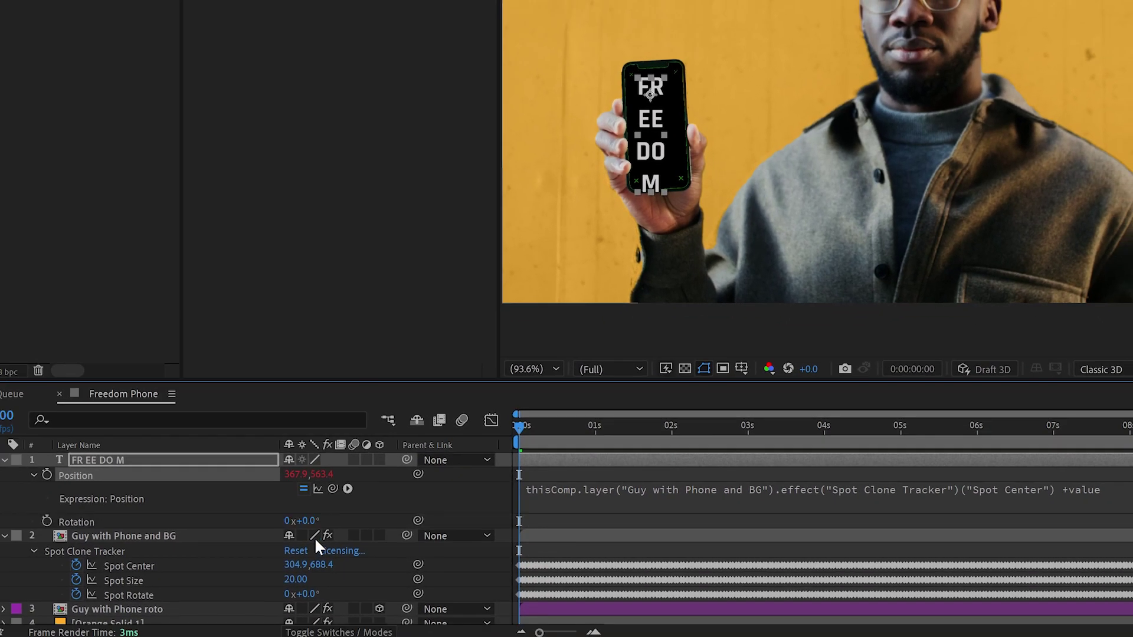
{"action": "left_click", "coordinate": [47, 521], "text": "alt"}
{"action": "left_click_drag", "start_coordinate": [332, 535], "coordinate": [166, 588]}
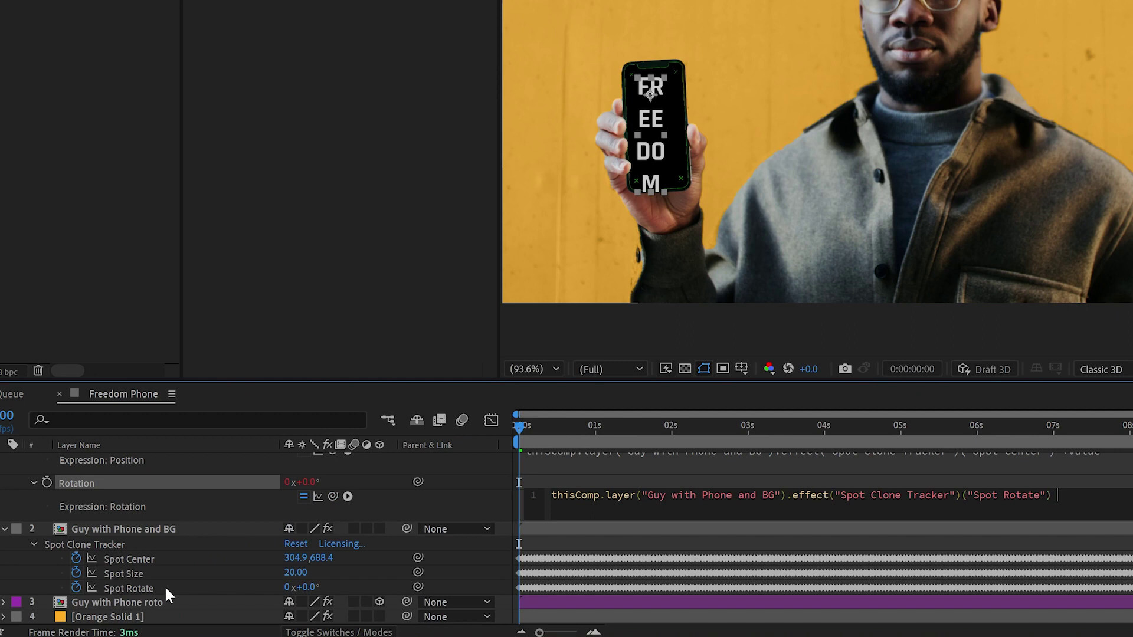
{"action": "type", "text": "+value"}
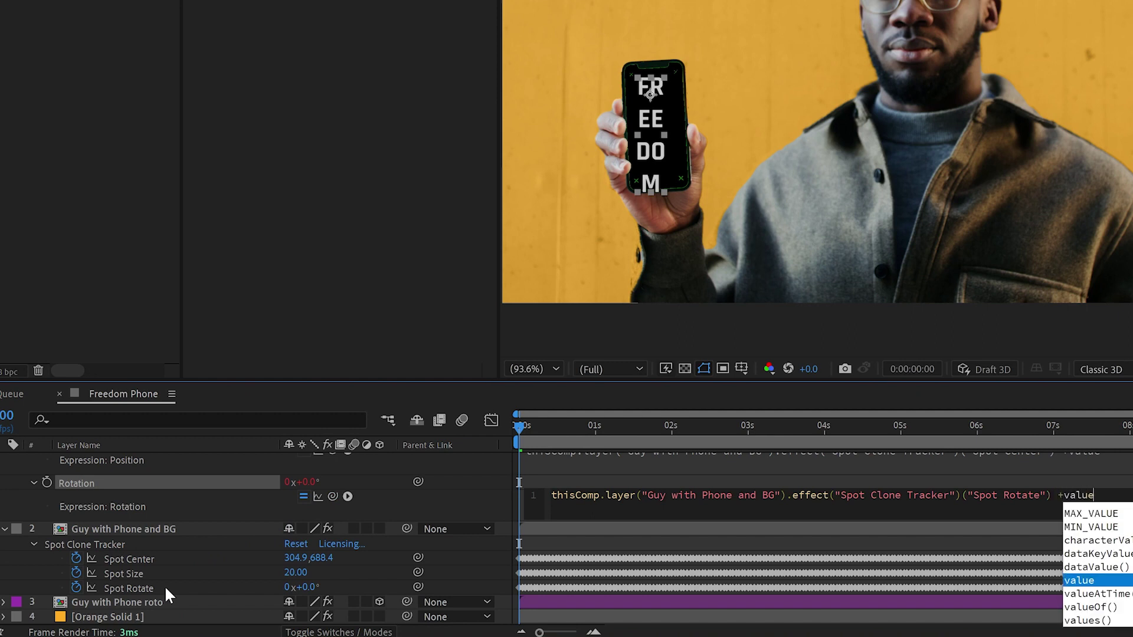
{"action": "left_click", "coordinate": [250, 503]}
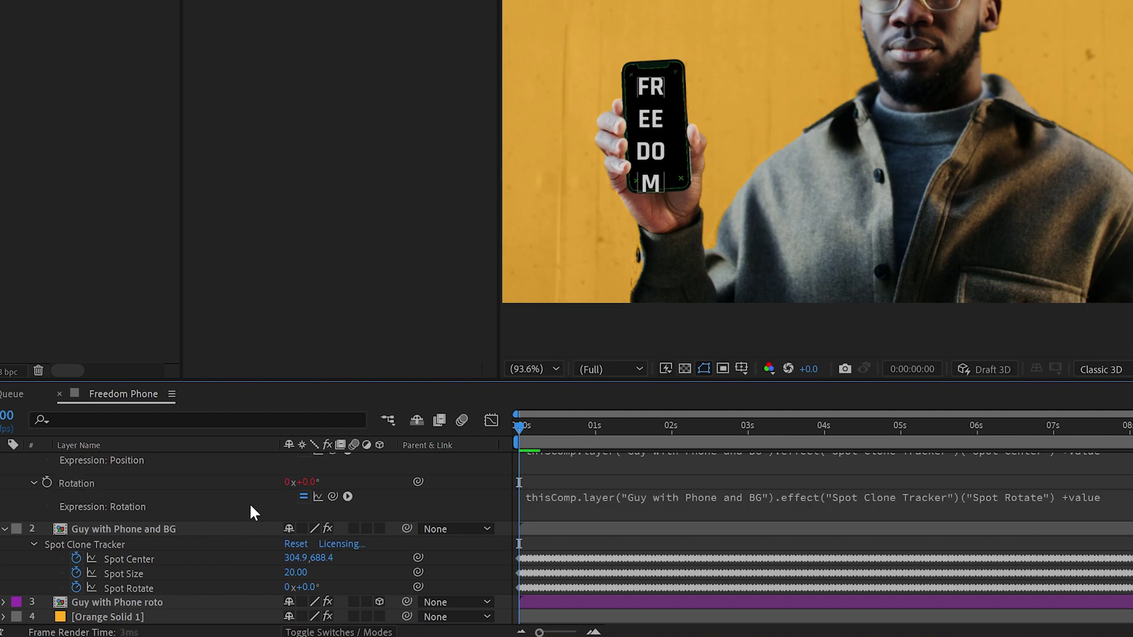
{"action": "left_click_drag", "start_coordinate": [305, 484], "coordinate": [302, 482]}
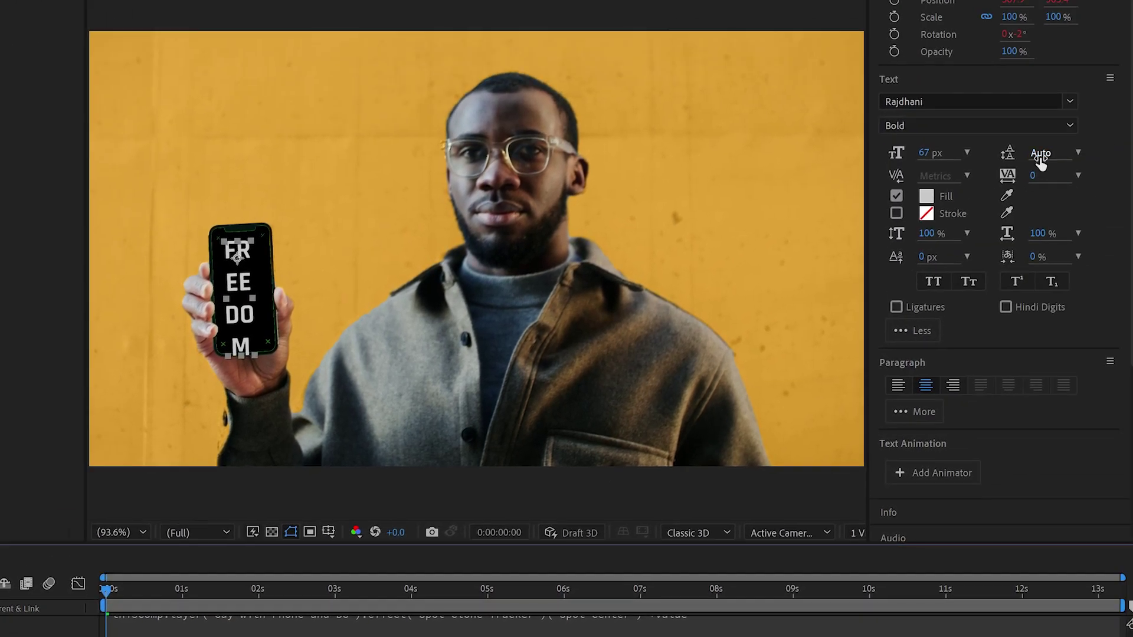
{"action": "left_click_drag", "start_coordinate": [1037, 155], "coordinate": [1098, 153]}
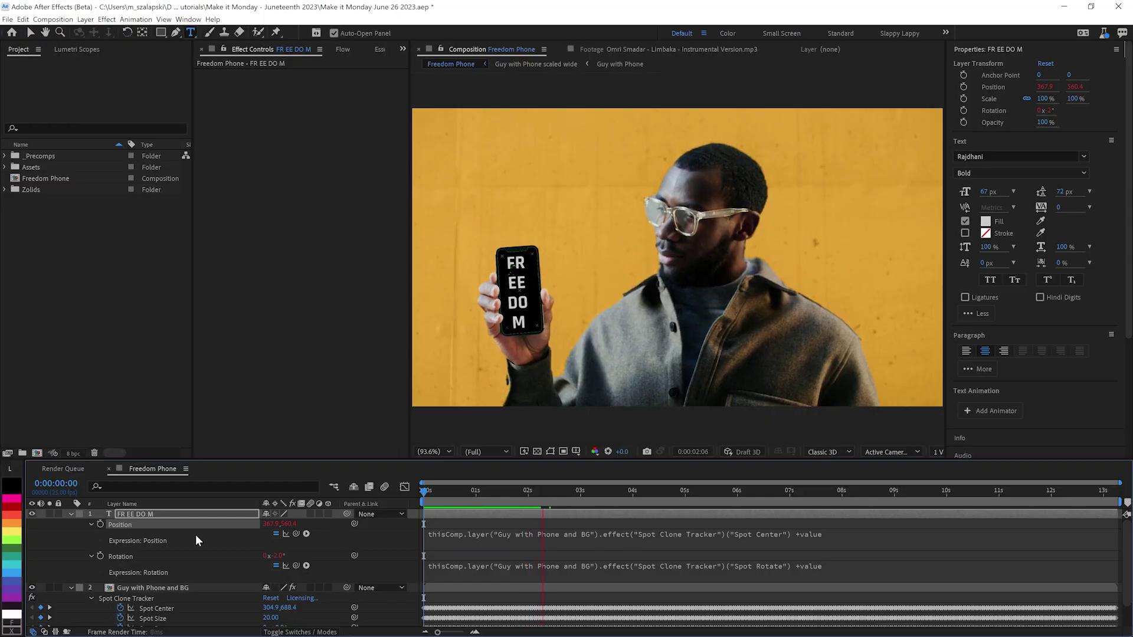
{"action": "key", "text": "space"}
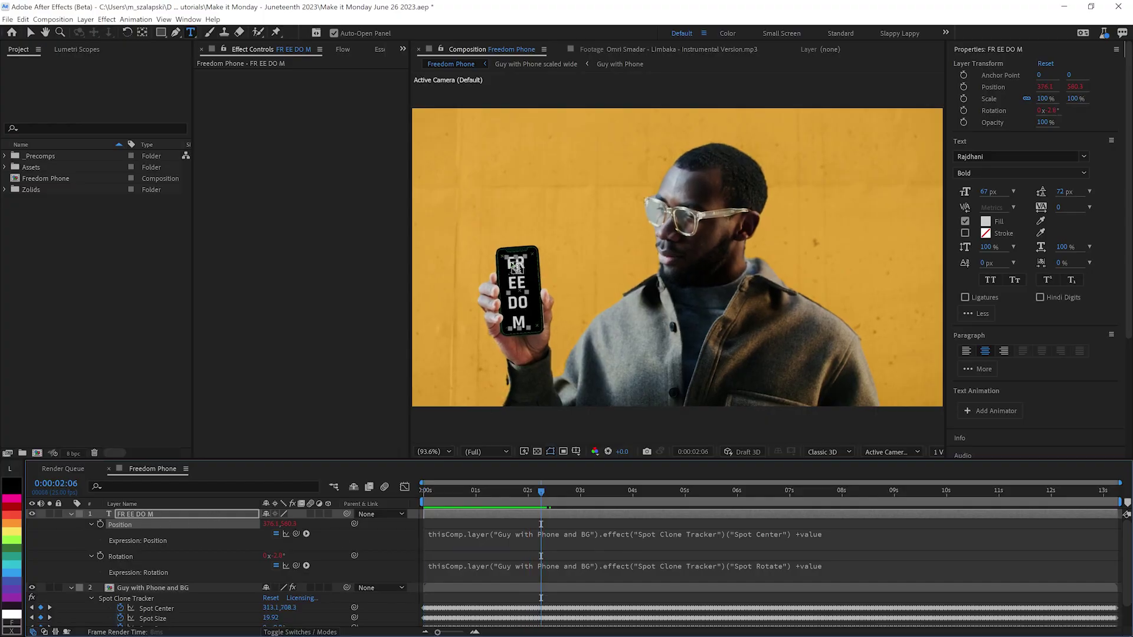
{"action": "key", "text": "v"}
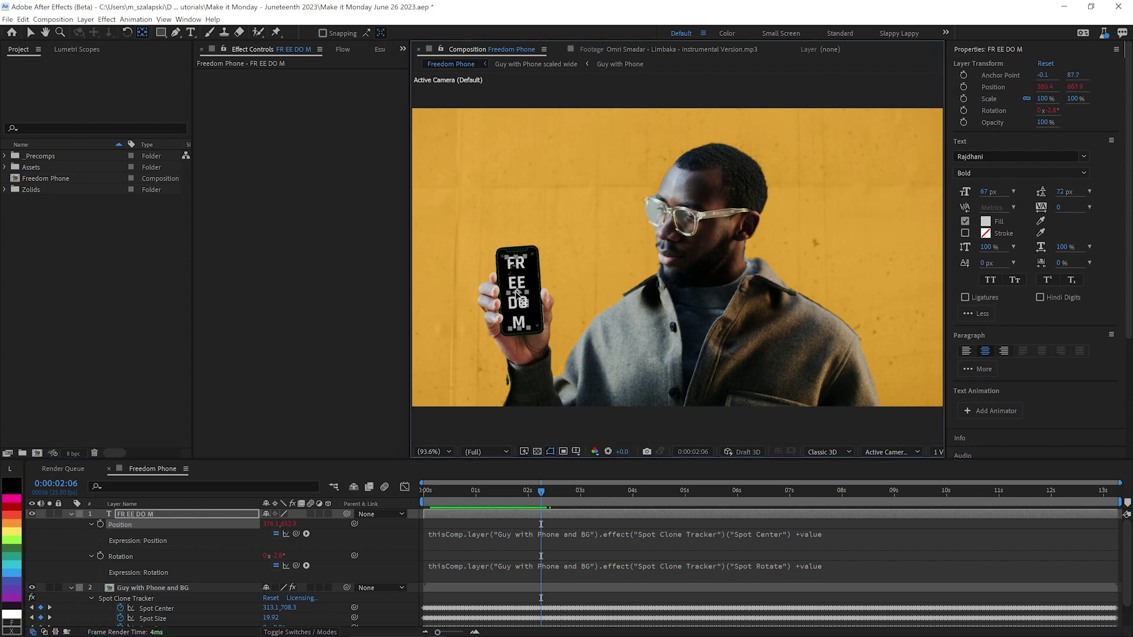
{"action": "key", "text": "Home"}
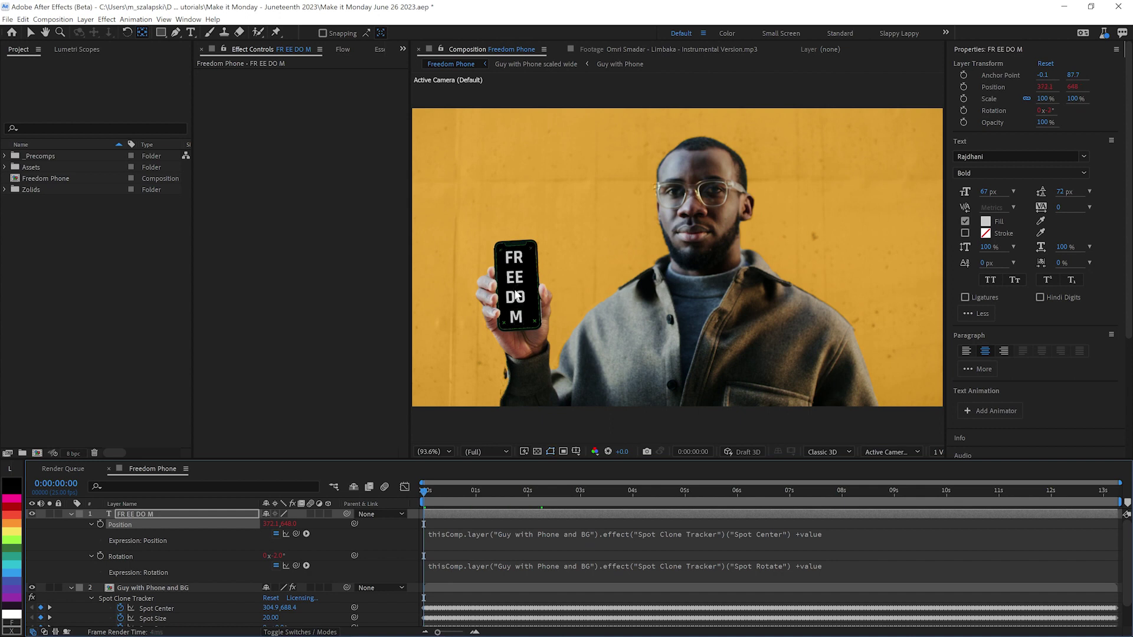
{"action": "key", "text": "space"}
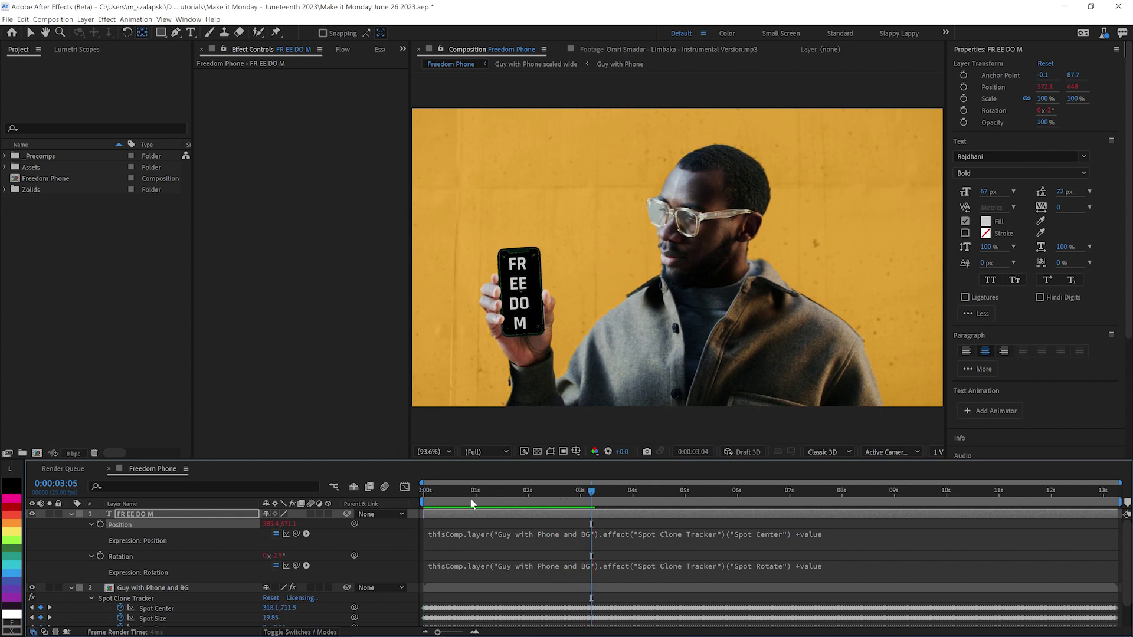
{"action": "left_click_drag", "start_coordinate": [469, 498], "coordinate": [473, 495]}
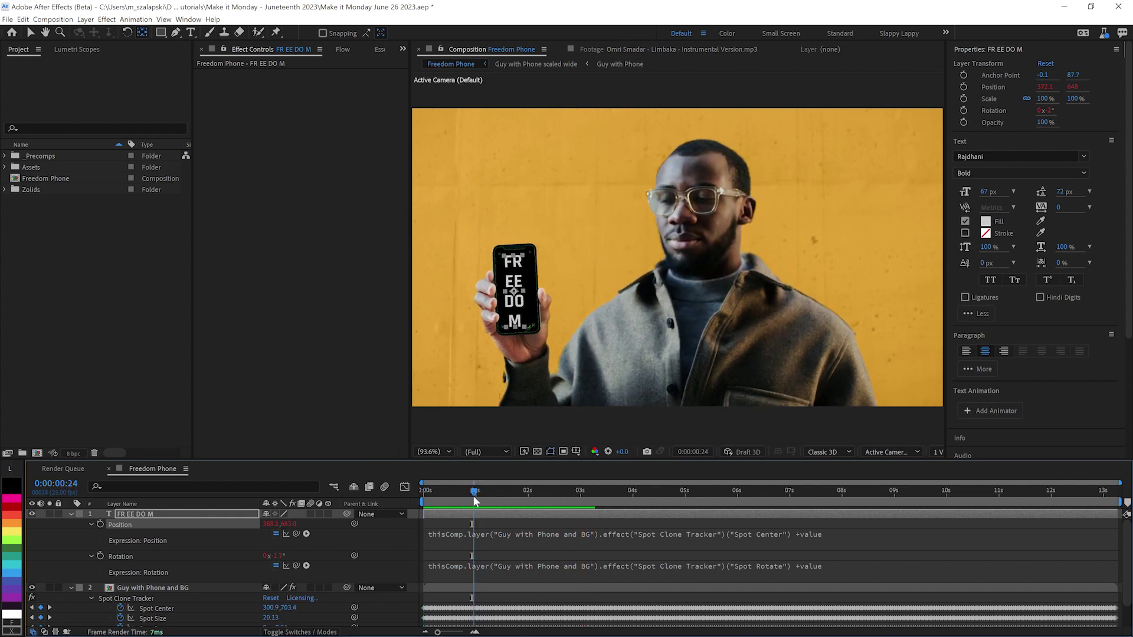
Duplicate Color Key on Guy with Phone and BG and set the copy's key colour to green
{"action": "key", "text": "ctrl+Down"}
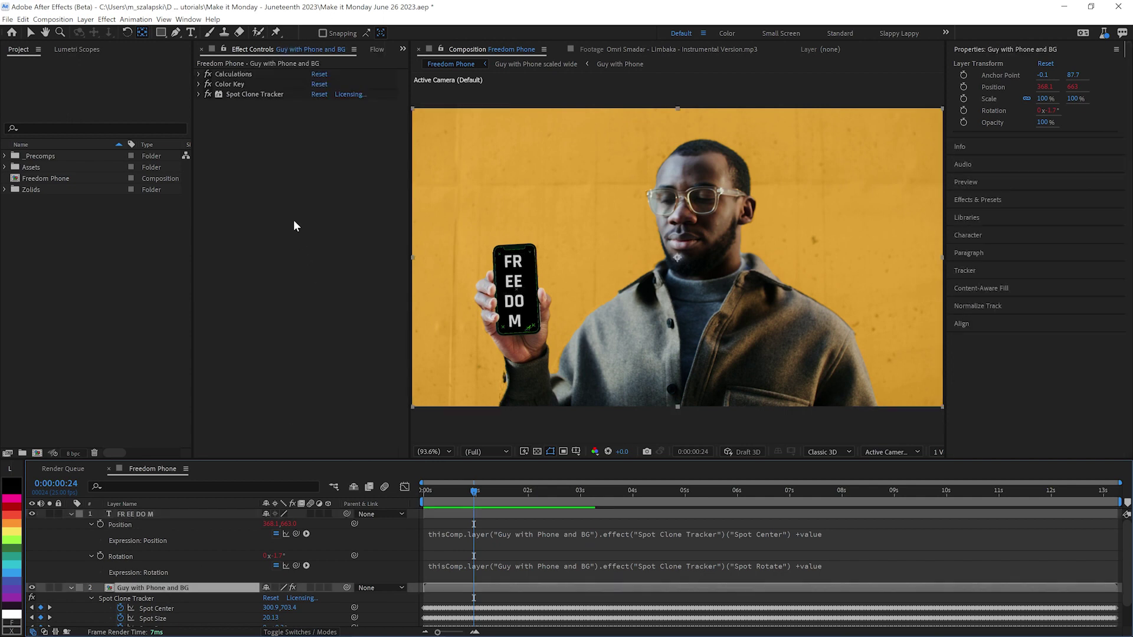
{"action": "left_click", "coordinate": [231, 85]}
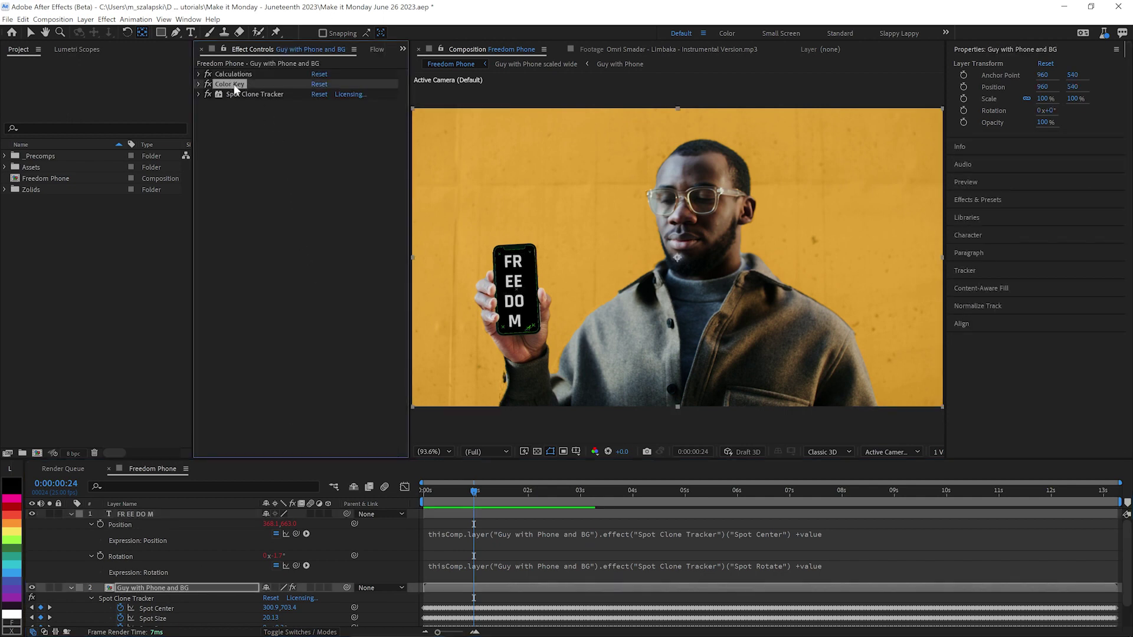
{"action": "key", "text": "ctrl+d"}
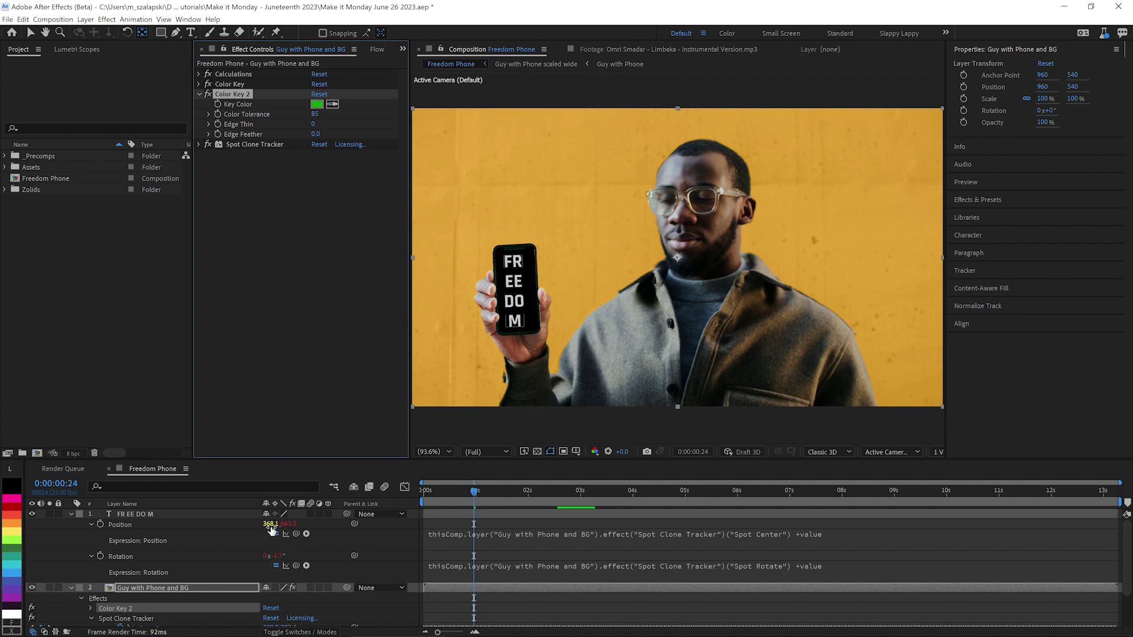
{"action": "left_click_drag", "start_coordinate": [271, 528], "coordinate": [282, 523]}
{"action": "left_click_drag", "start_coordinate": [475, 495], "coordinate": [495, 526]}
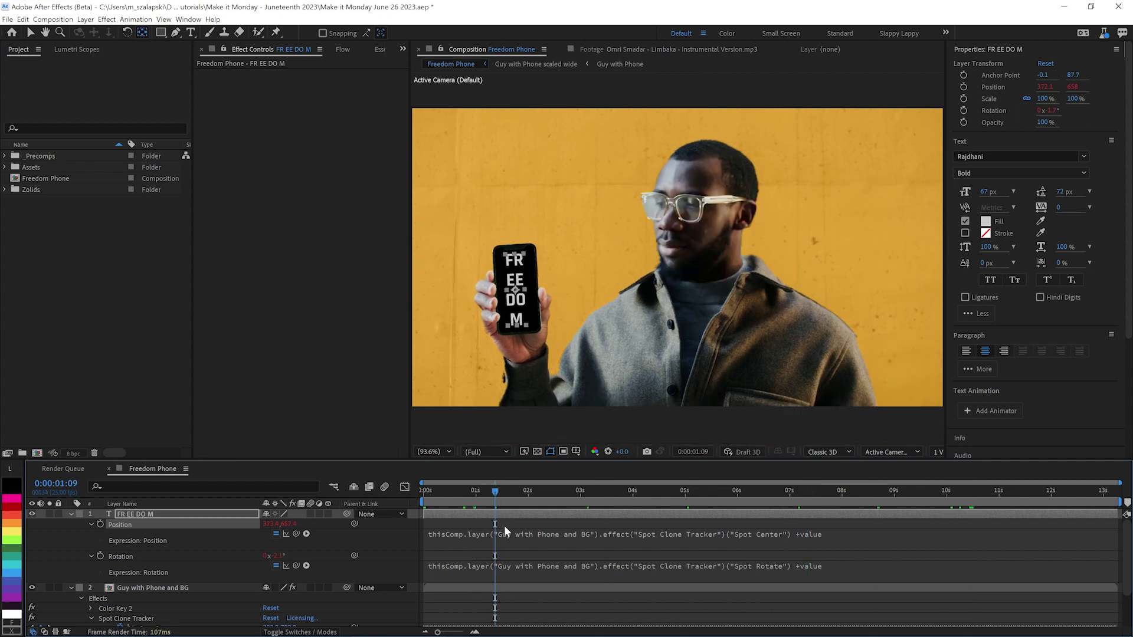
Set Particular's emitter type to Box with 990 particles per second
{"action": "left_click", "coordinate": [68, 515]}
{"action": "left_click", "coordinate": [68, 526]}
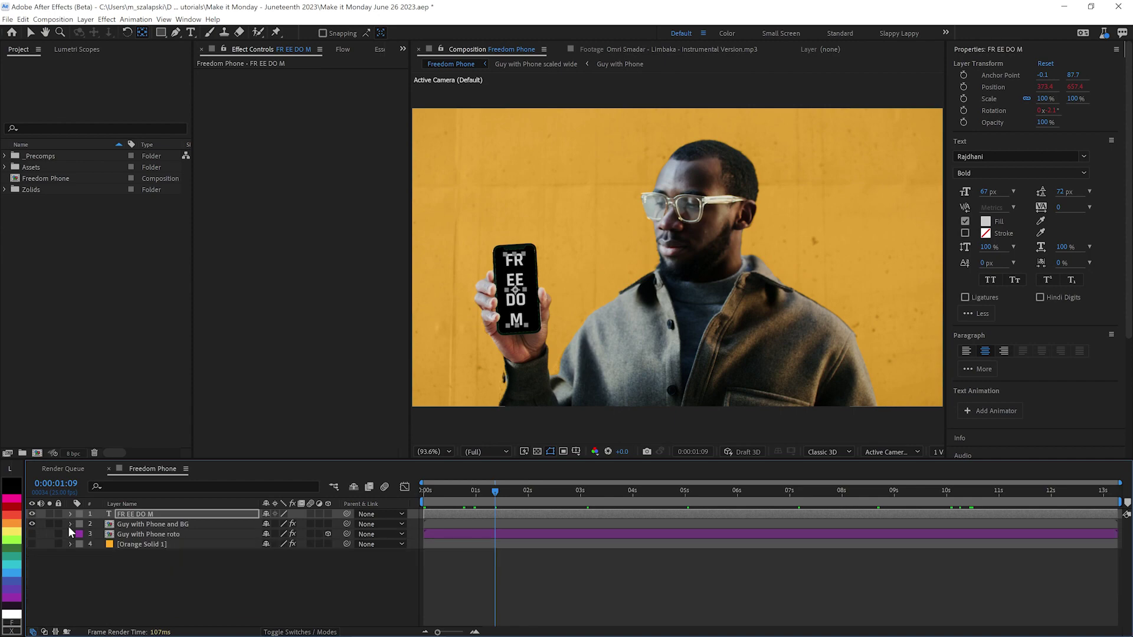
{"action": "left_click", "coordinate": [134, 572]}
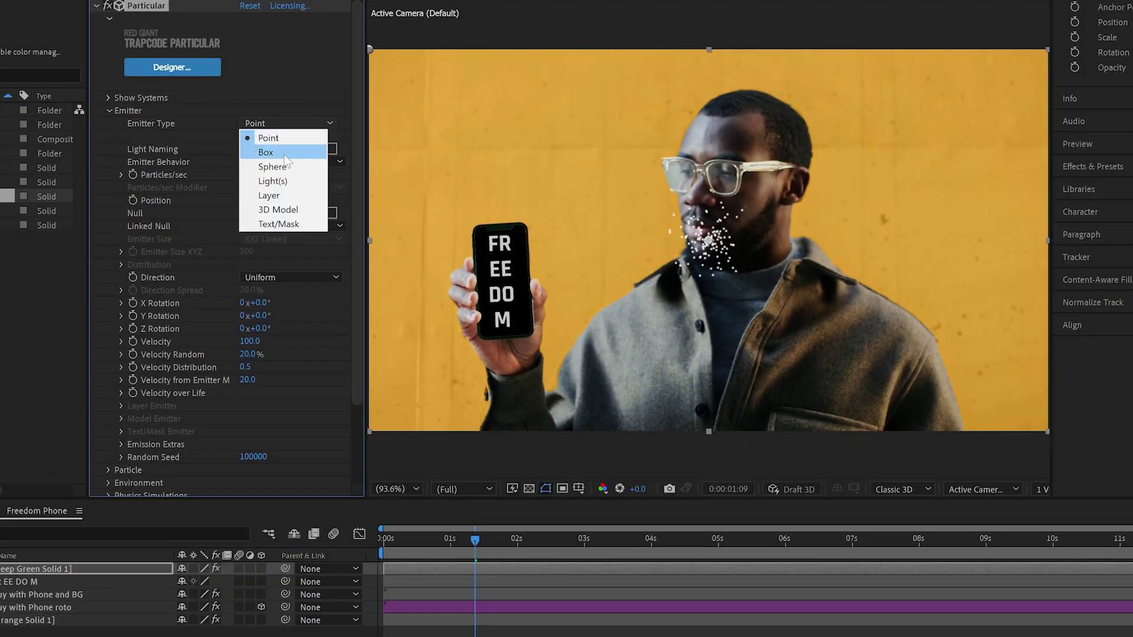
{"action": "left_click", "coordinate": [284, 156]}
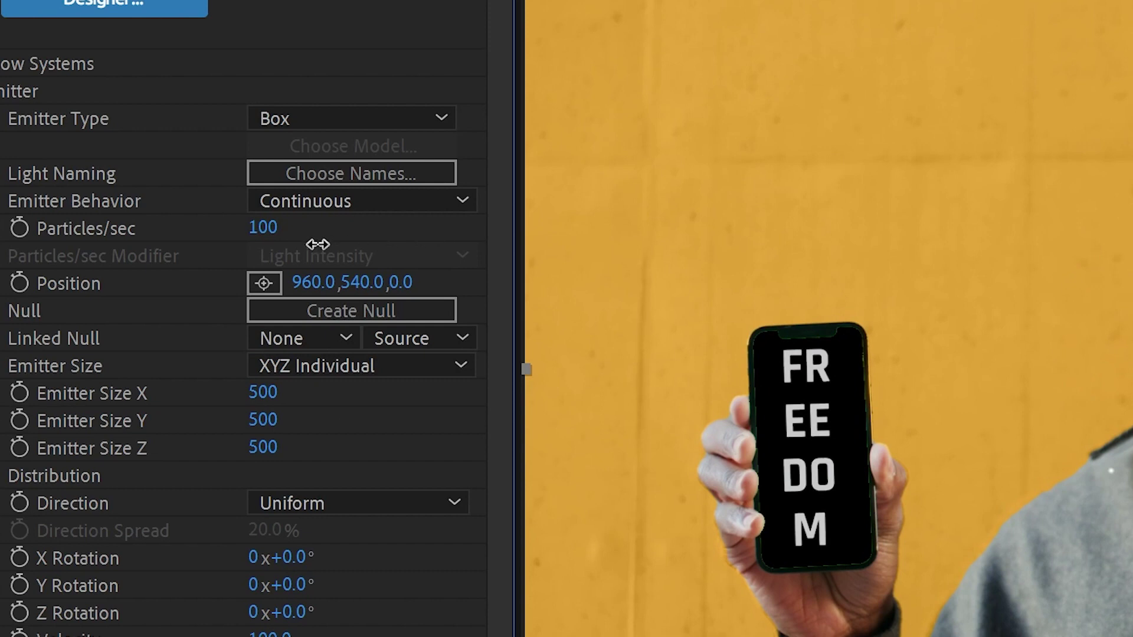
{"action": "left_click", "coordinate": [278, 246]}
{"action": "type", "text": "990"}
{"action": "key", "text": "Return"}
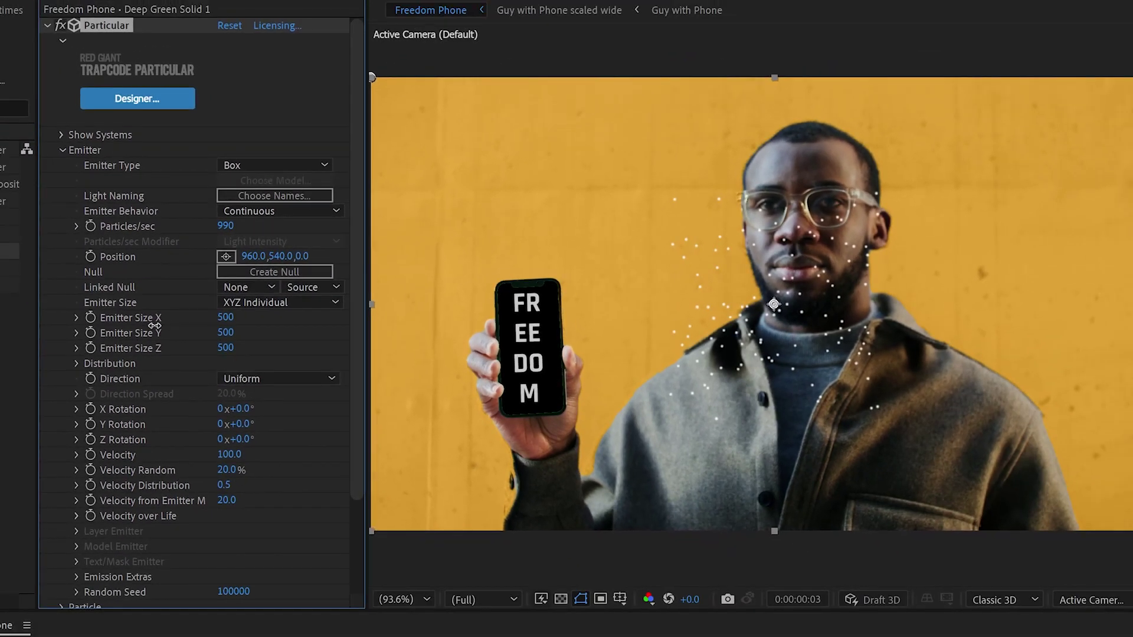
Narrow the emitter's X size and set particle Velocity to 0
{"action": "left_click_drag", "start_coordinate": [154, 326], "coordinate": [147, 326]}
{"action": "scroll", "coordinate": [277, 523], "scroll_direction": "down", "scroll_amount": 3}
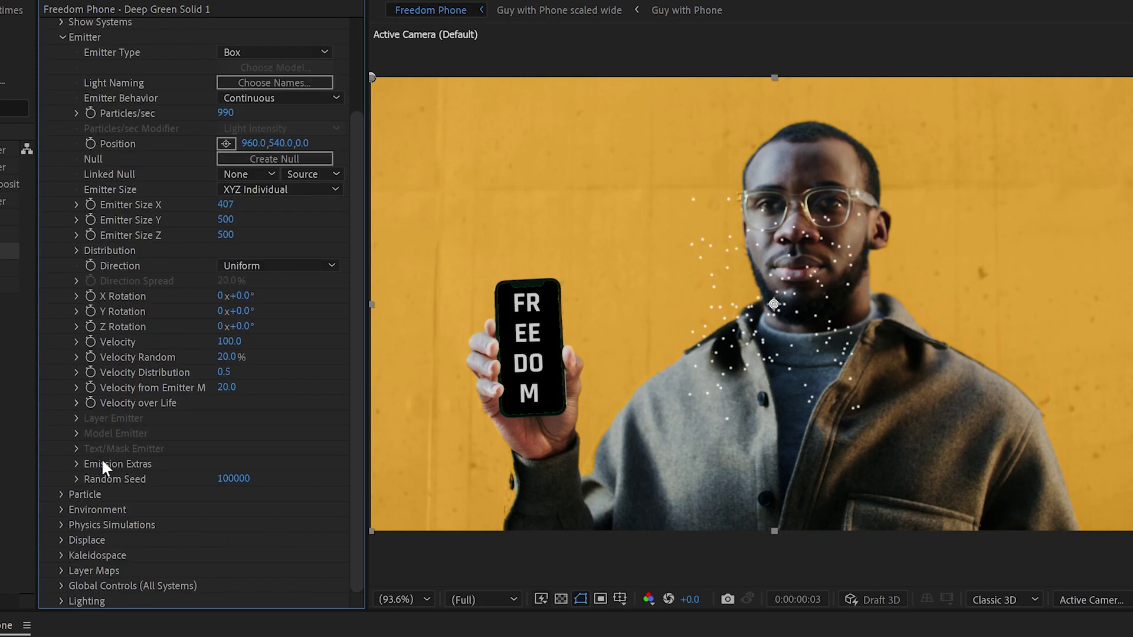
{"action": "left_click", "coordinate": [232, 342]}
{"action": "type", "text": "0"}
{"action": "key", "text": "Return"}
{"action": "scroll", "coordinate": [293, 386], "scroll_direction": "up", "scroll_amount": 1}
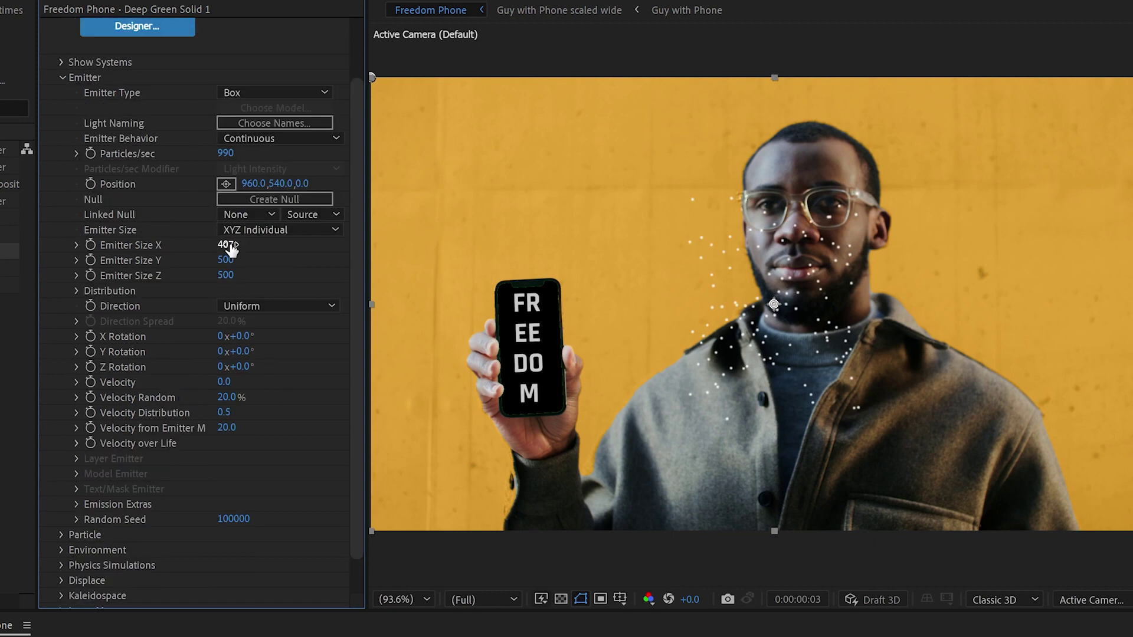
Place the emitter on the phone screen and narrow its width
{"action": "left_click", "coordinate": [226, 183]}
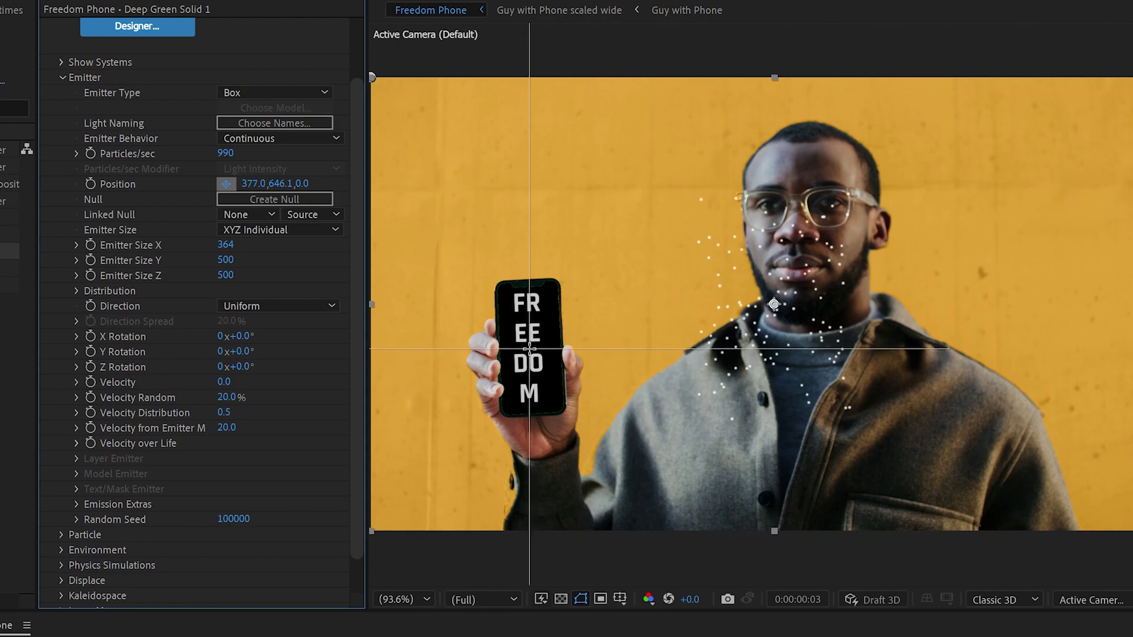
{"action": "left_click", "coordinate": [522, 335]}
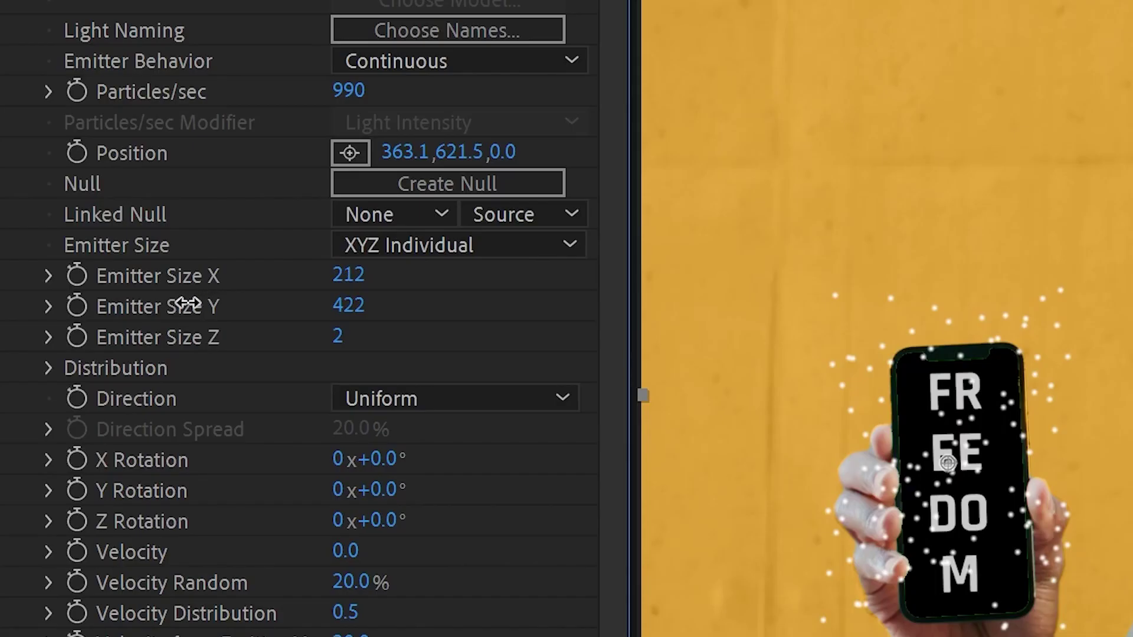
{"action": "left_click_drag", "start_coordinate": [147, 260], "coordinate": [106, 270]}
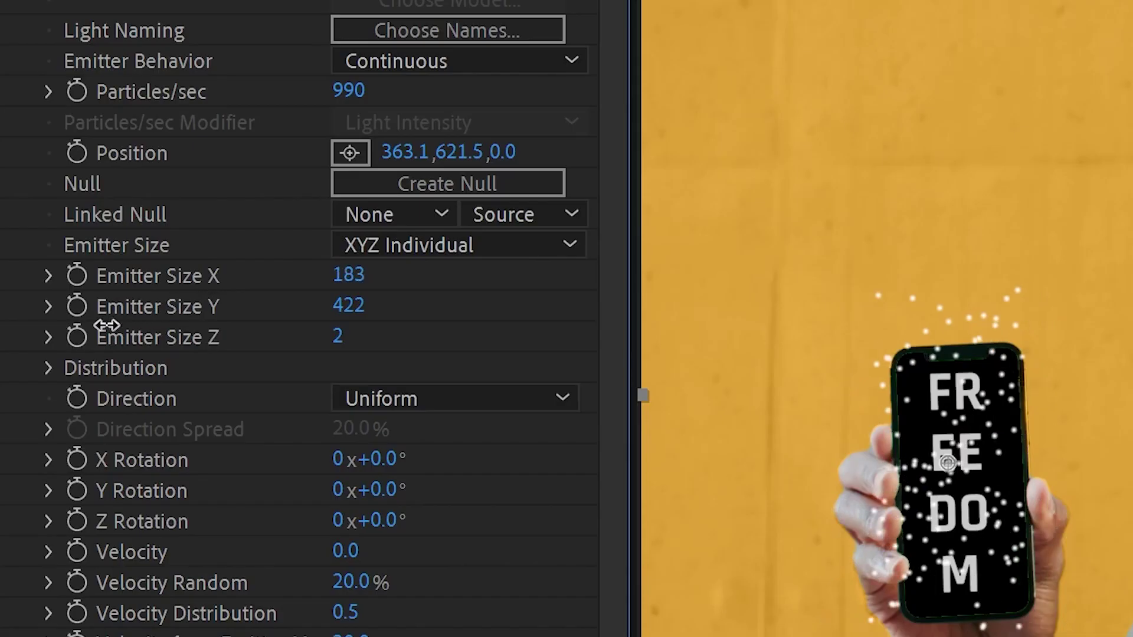
{"action": "left_click_drag", "start_coordinate": [106, 326], "coordinate": [89, 324]}
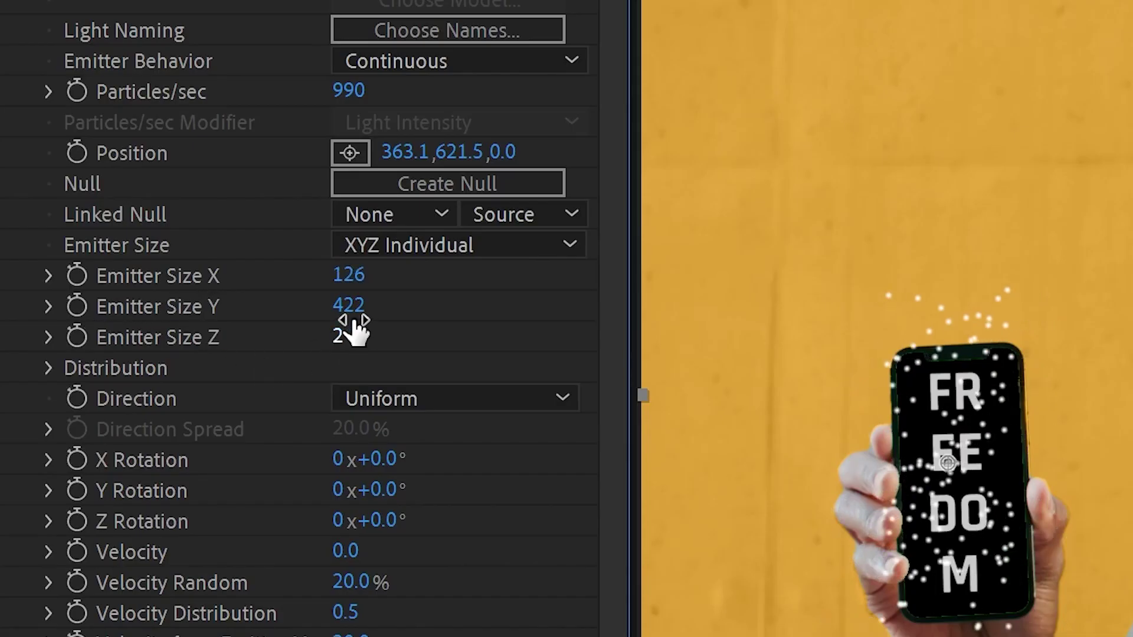
Cut the emitter height to 307, then lower it further to fit the screen
{"action": "left_click", "coordinate": [356, 302]}
{"action": "type", "text": "307"}
{"action": "key", "text": "Return"}
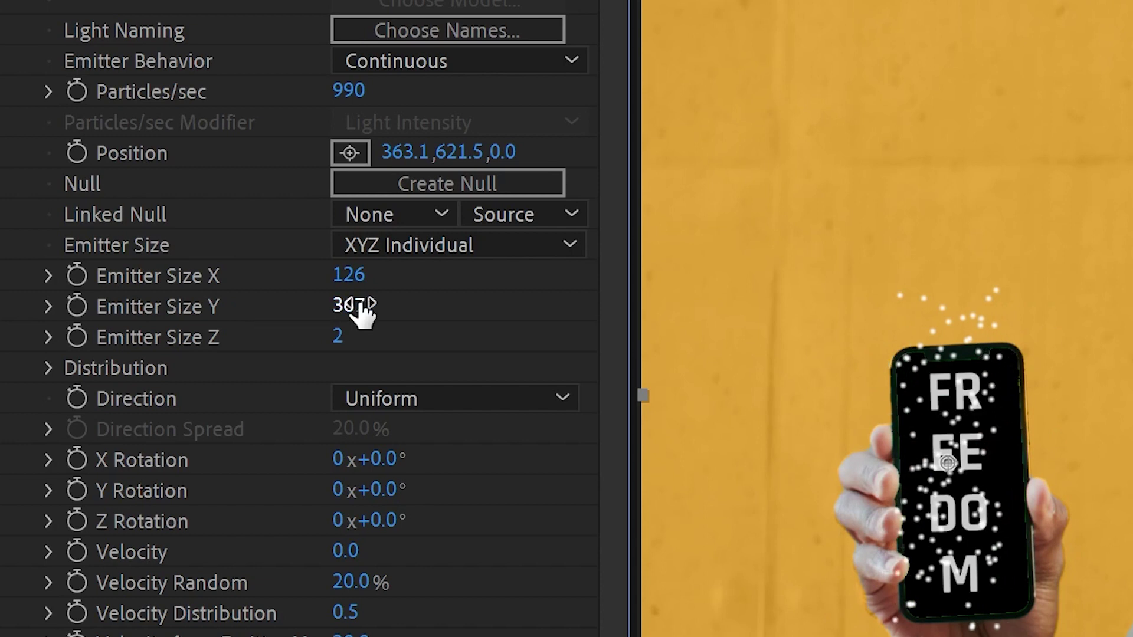
{"action": "left_click_drag", "start_coordinate": [188, 331], "coordinate": [151, 332]}
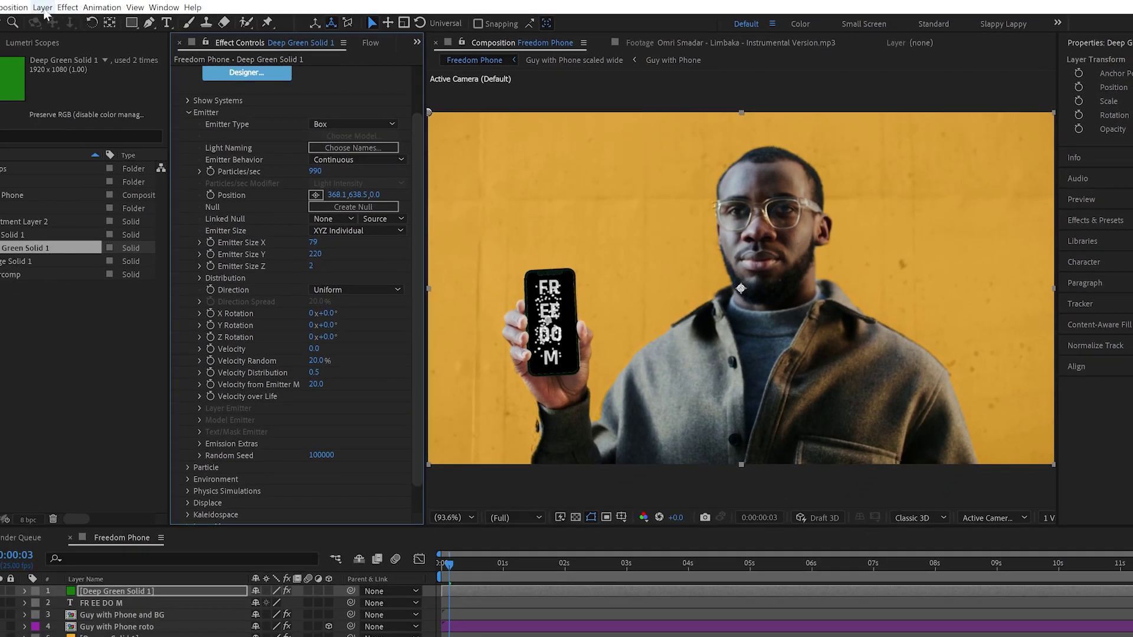
Add a new light layer named 'Motion Path 1'
{"action": "left_click", "coordinate": [42, 7]}
{"action": "mouse_move", "coordinate": [53, 22]}
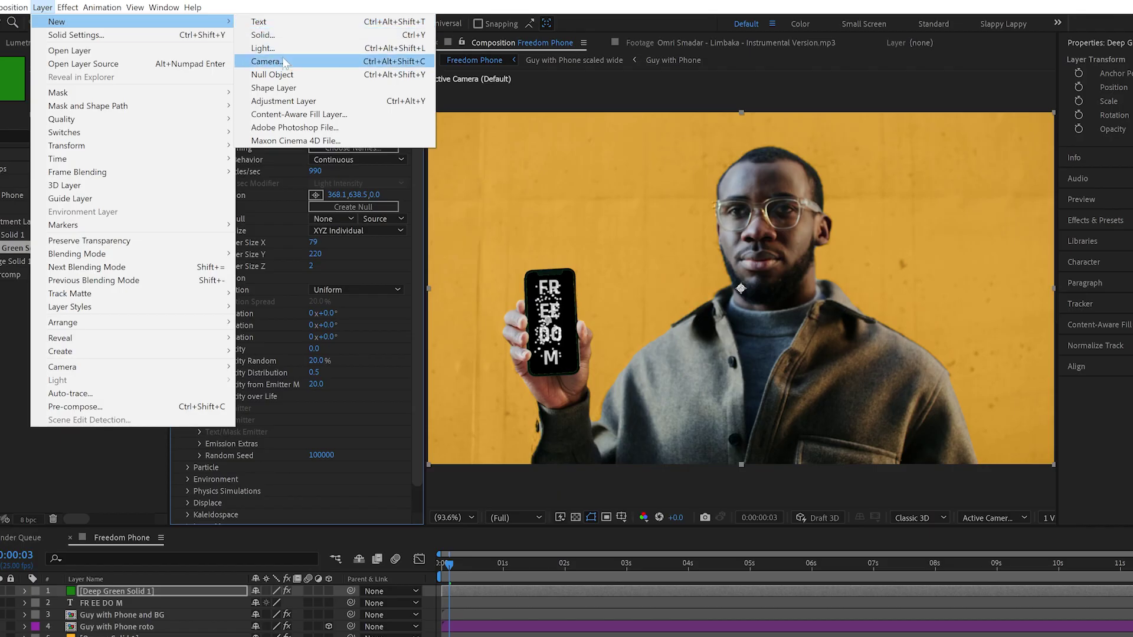
{"action": "left_click", "coordinate": [263, 47]}
{"action": "type", "text": "Motion Path"}
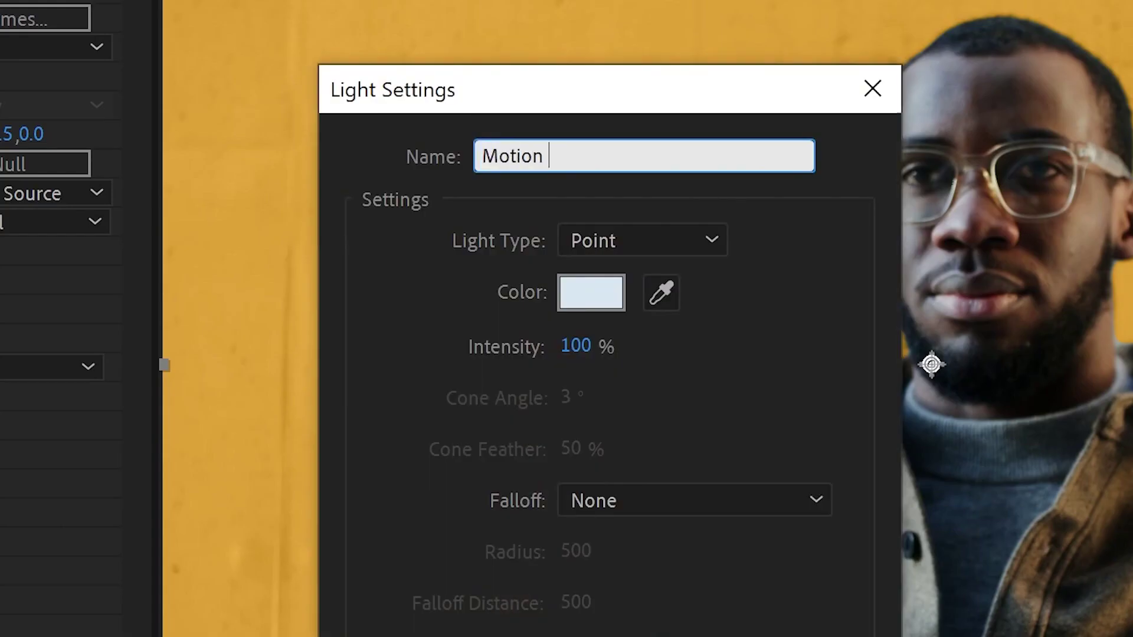
{"action": "type", "text": " 1"}
{"action": "key", "text": "Return"}
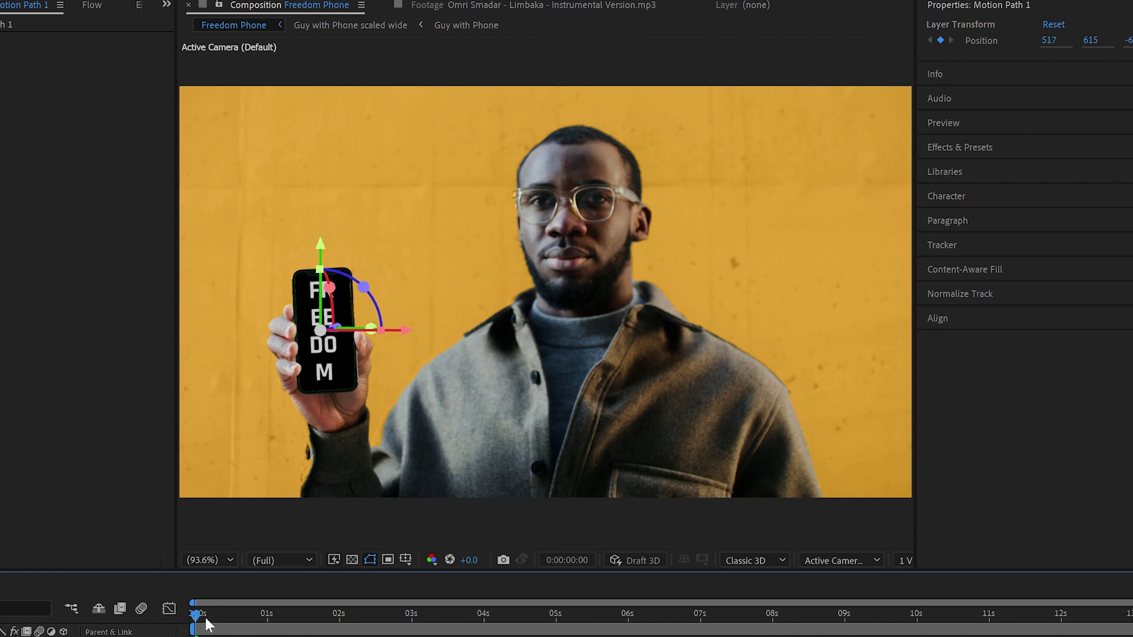
At the 1-second mark, move the light deeper and slide it right across the man
{"action": "left_click_drag", "start_coordinate": [197, 627], "coordinate": [269, 628]}
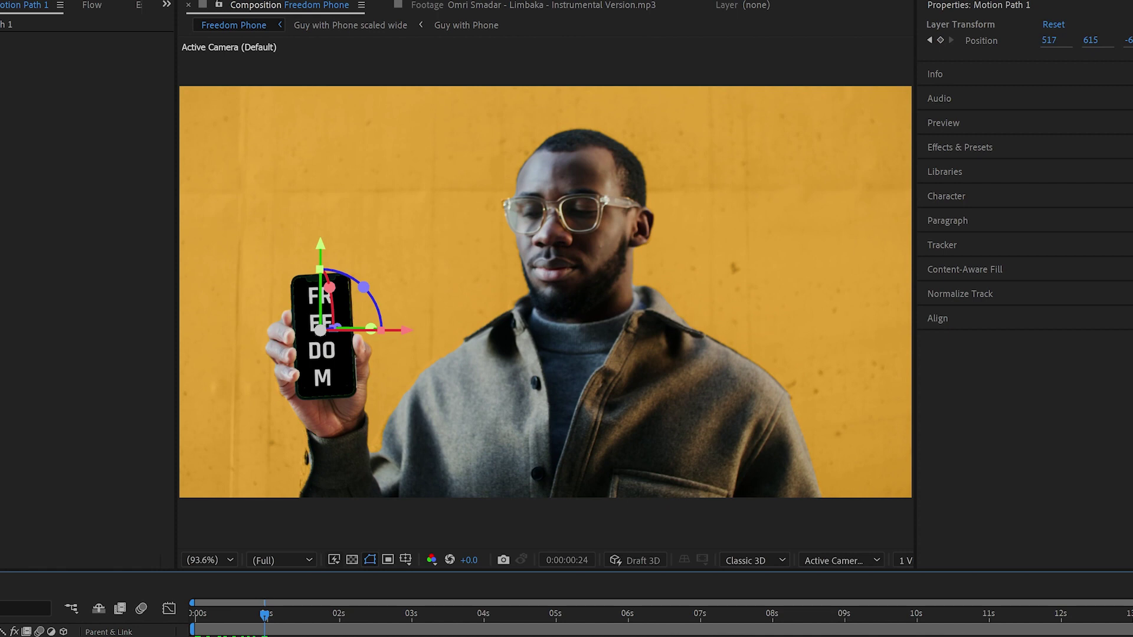
{"action": "mouse_move", "coordinate": [335, 326]}
{"action": "left_mouse_down"}
{"action": "mouse_move", "coordinate": [295, 331]}
{"action": "mouse_move", "coordinate": [313, 331]}
{"action": "left_mouse_up"}
{"action": "left_click_drag", "start_coordinate": [1048, 40], "coordinate": [1118, 40]}
{"action": "left_click_drag", "start_coordinate": [1049, 40], "coordinate": [1105, 40]}
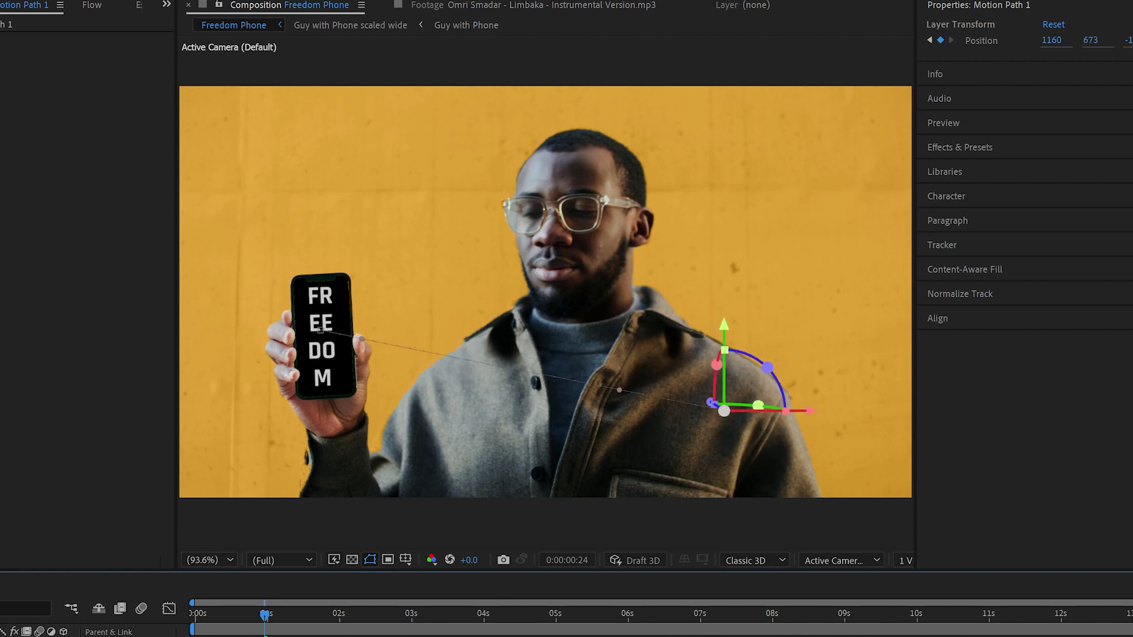
Keyframe the light toward the right edge at 2s, then far left to -433, 510 just past 3s
{"action": "left_click_drag", "start_coordinate": [268, 628], "coordinate": [339, 617]}
{"action": "left_click_drag", "start_coordinate": [1126, 40], "coordinate": [1127, 40]}
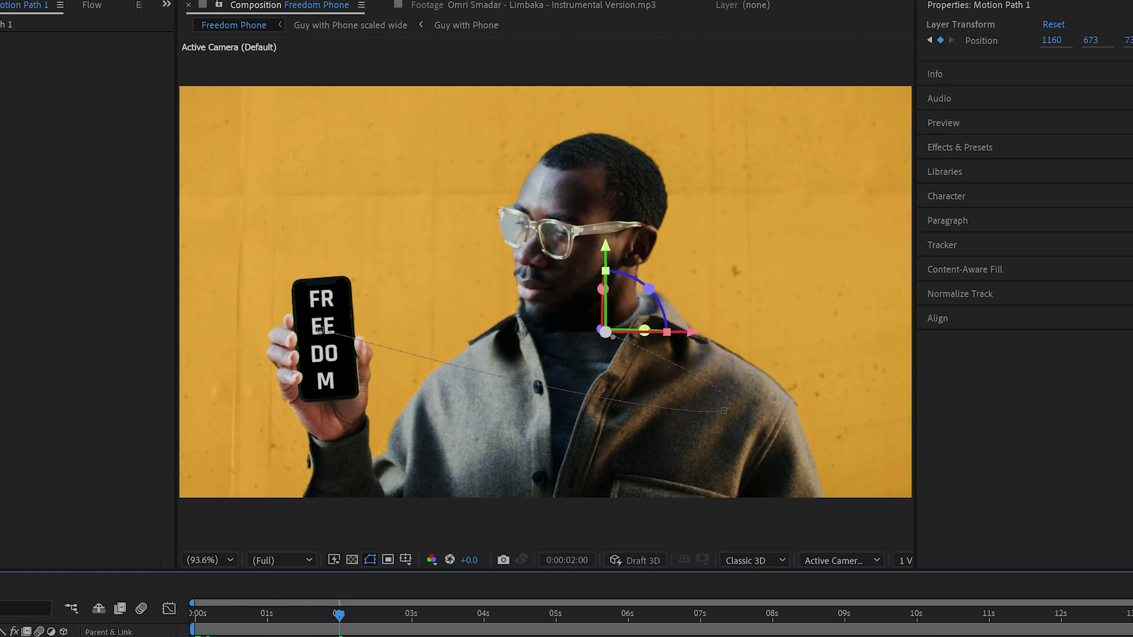
{"action": "mouse_move", "coordinate": [1052, 40]}
{"action": "left_mouse_down"}
{"action": "mouse_move", "coordinate": [1090, 40]}
{"action": "mouse_move", "coordinate": [1052, 40]}
{"action": "left_mouse_up"}
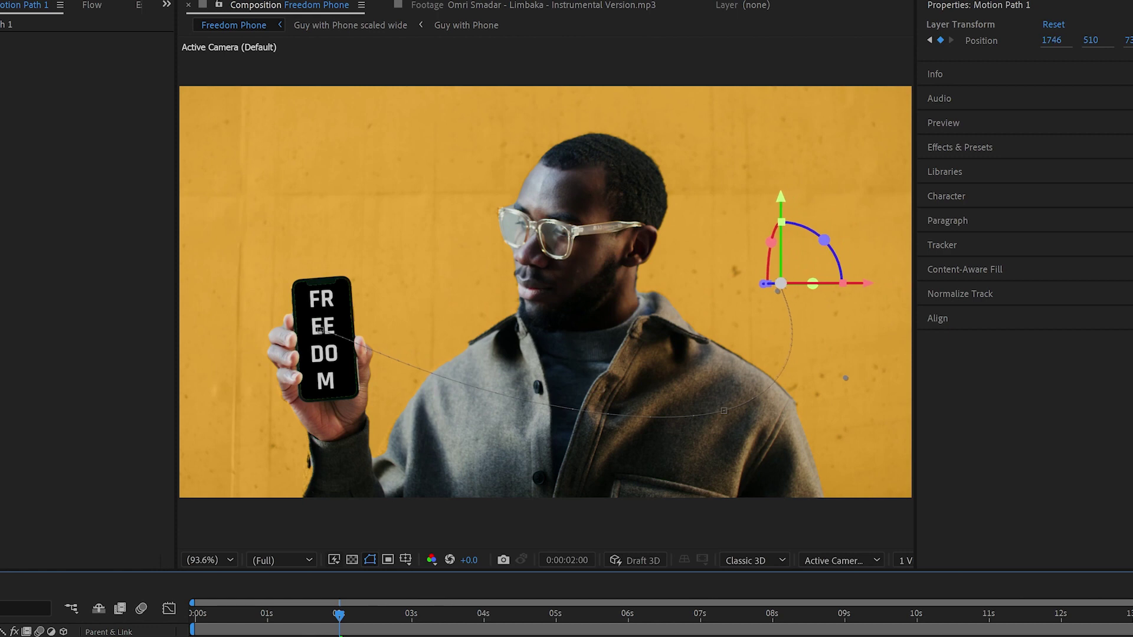
{"action": "left_click_drag", "start_coordinate": [845, 378], "coordinate": [924, 391]}
{"action": "left_click", "coordinate": [415, 625]}
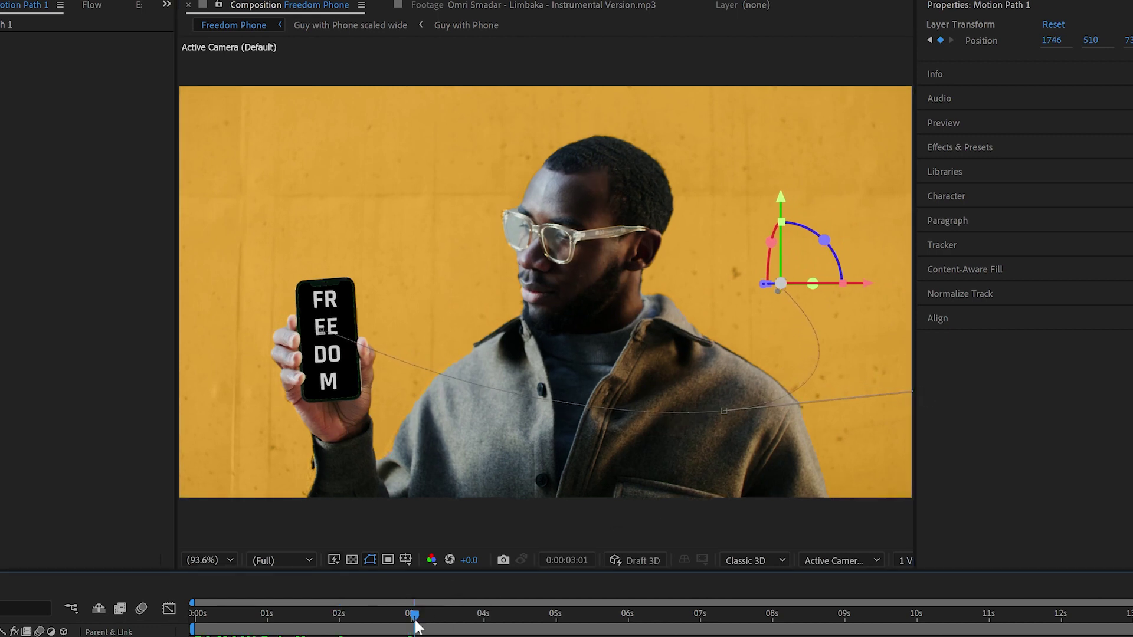
{"action": "left_click_drag", "start_coordinate": [781, 283], "coordinate": [186, 284]}
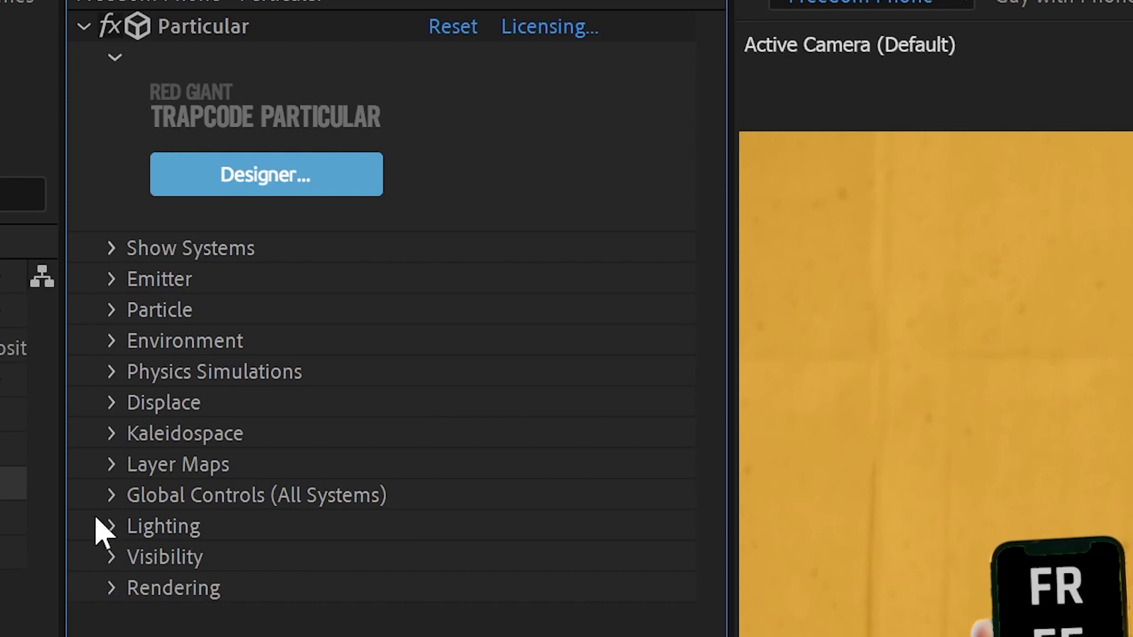
Set Particular's Displace Motion Path to 1 and preview the particle stream
{"action": "left_click", "coordinate": [108, 414]}
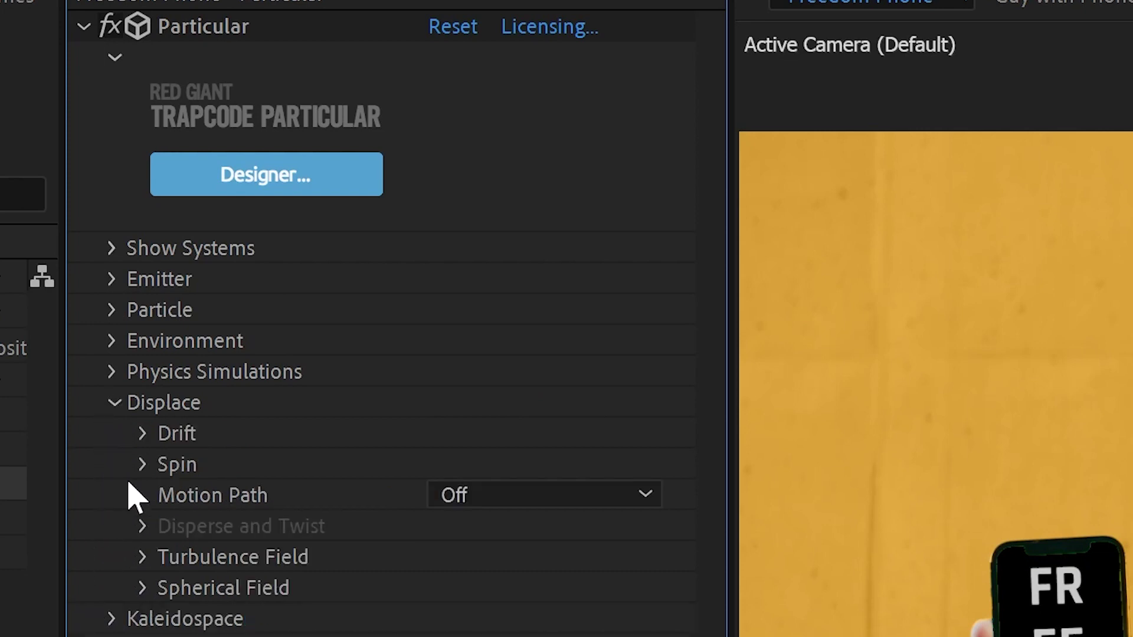
{"action": "left_click", "coordinate": [474, 505]}
{"action": "left_click", "coordinate": [543, 562]}
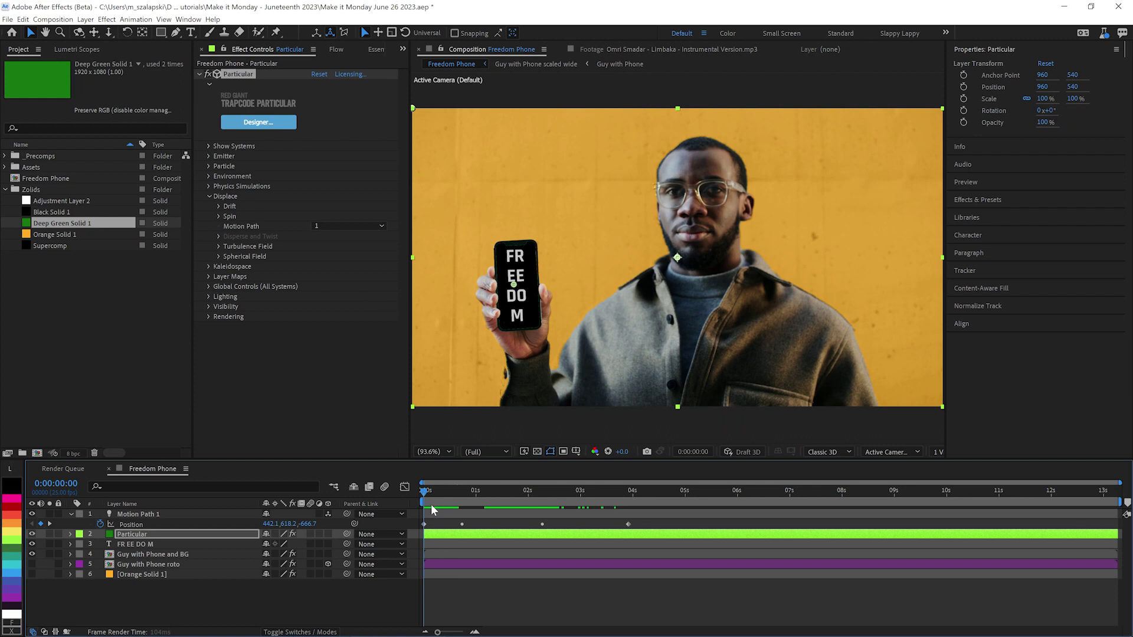
{"action": "key", "text": "space"}
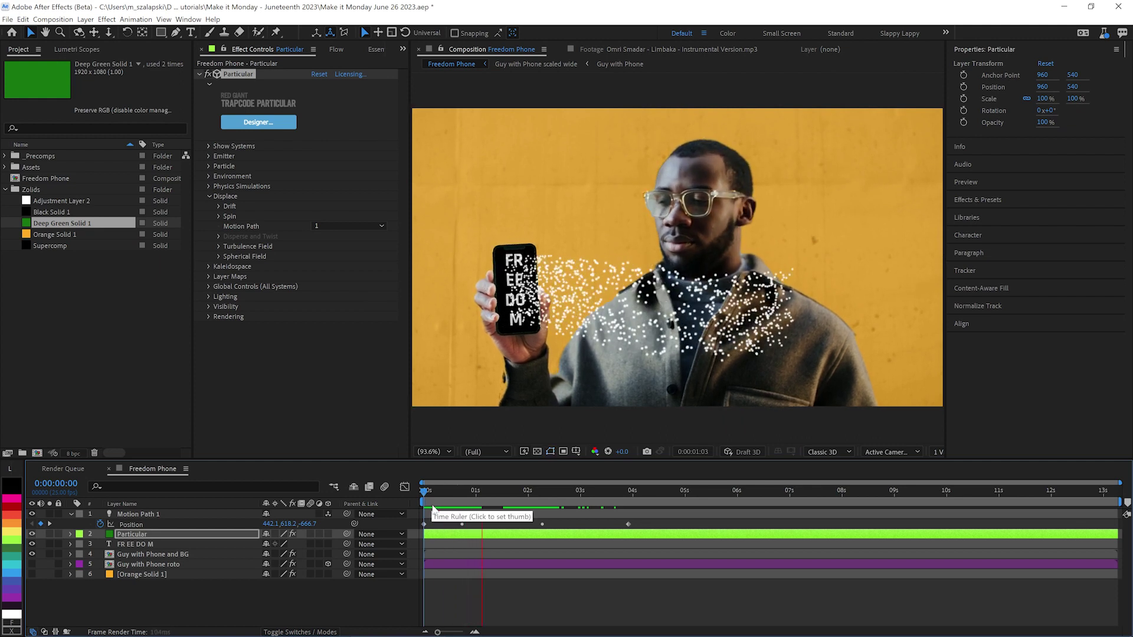
{"action": "key", "text": "space"}
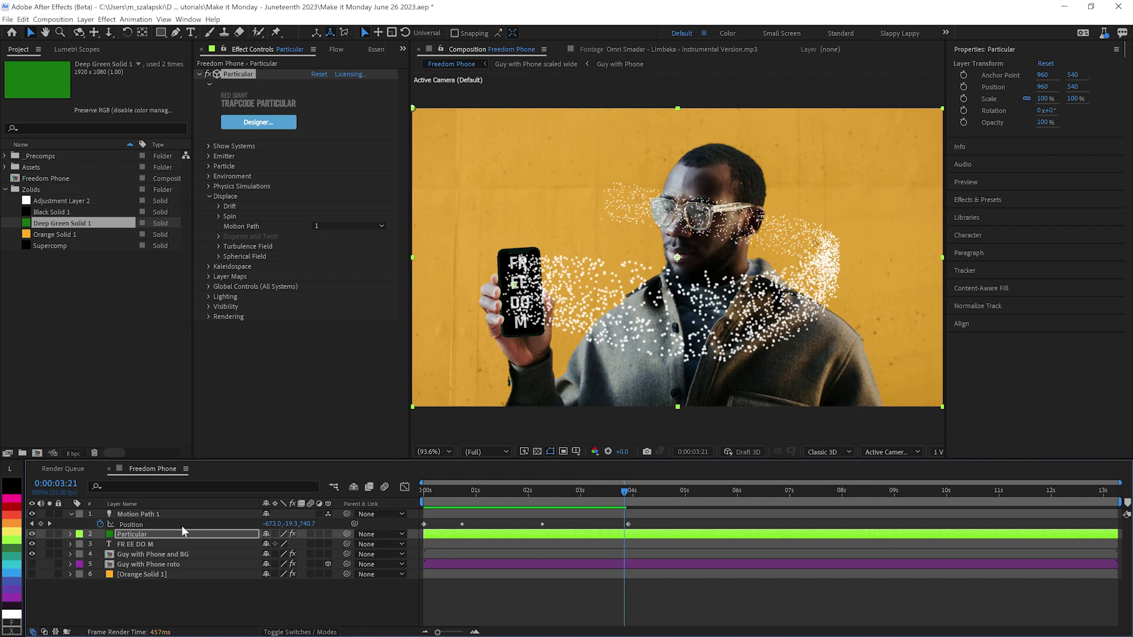
Set Particle Life to 4 seconds and check the trail on Motion Path 1 at 4s
{"action": "left_click", "coordinate": [140, 518]}
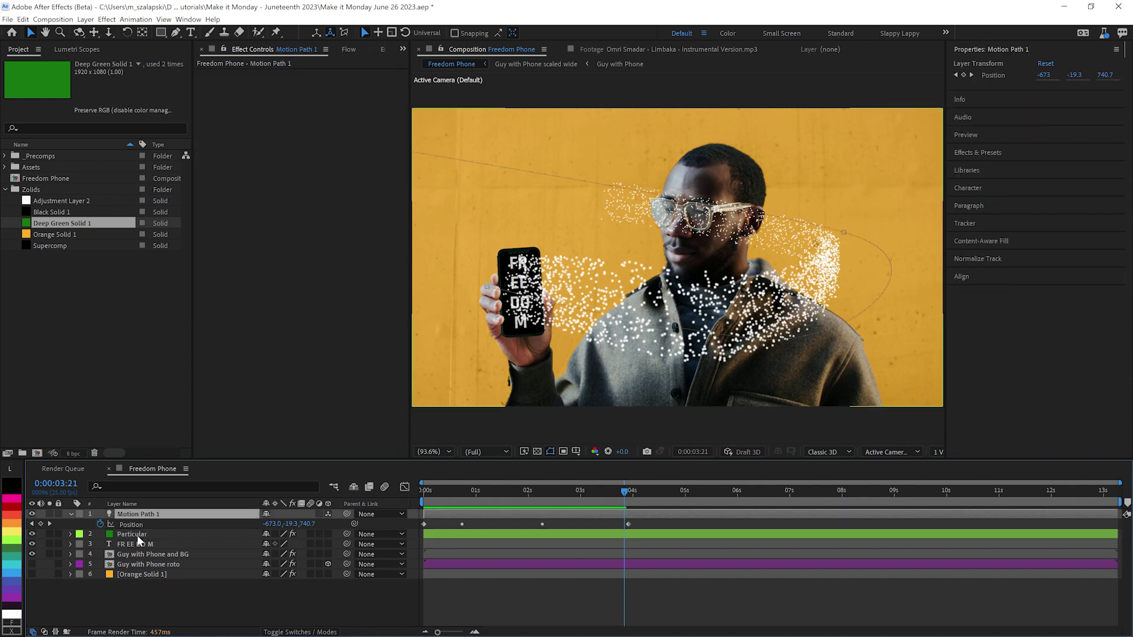
{"action": "left_click", "coordinate": [137, 536]}
{"action": "left_click", "coordinate": [209, 166]}
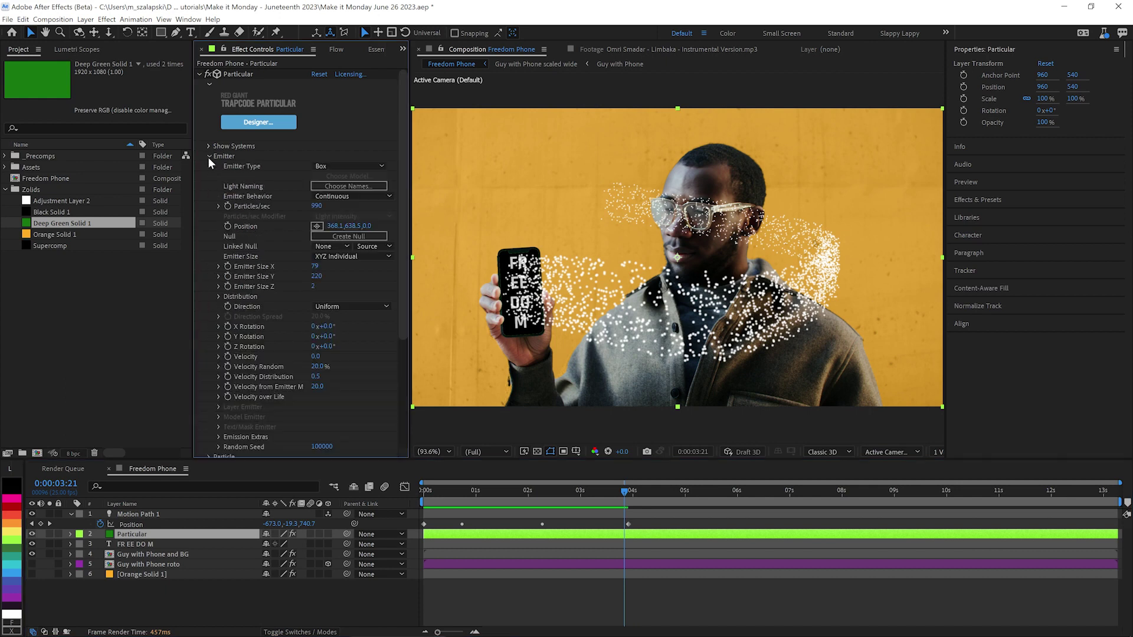
{"action": "left_click", "coordinate": [322, 177]}
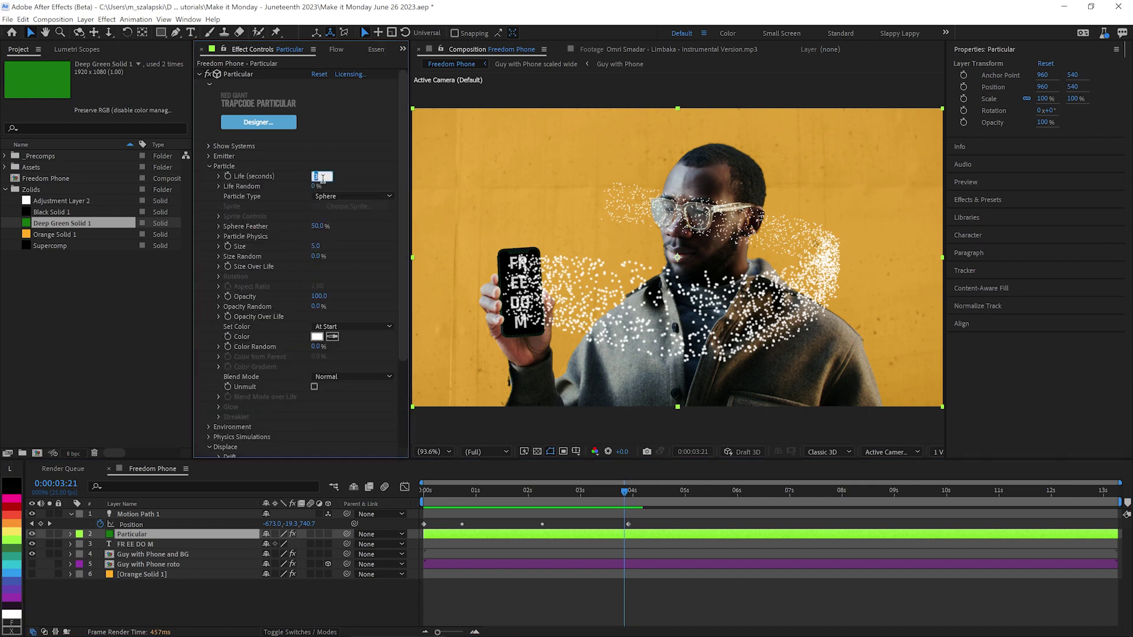
{"action": "type", "text": "4.5"}
{"action": "key", "text": "BackSpace"}
{"action": "key", "text": "BackSpace"}
{"action": "key", "text": "Return"}
{"action": "left_click", "coordinate": [631, 491]}
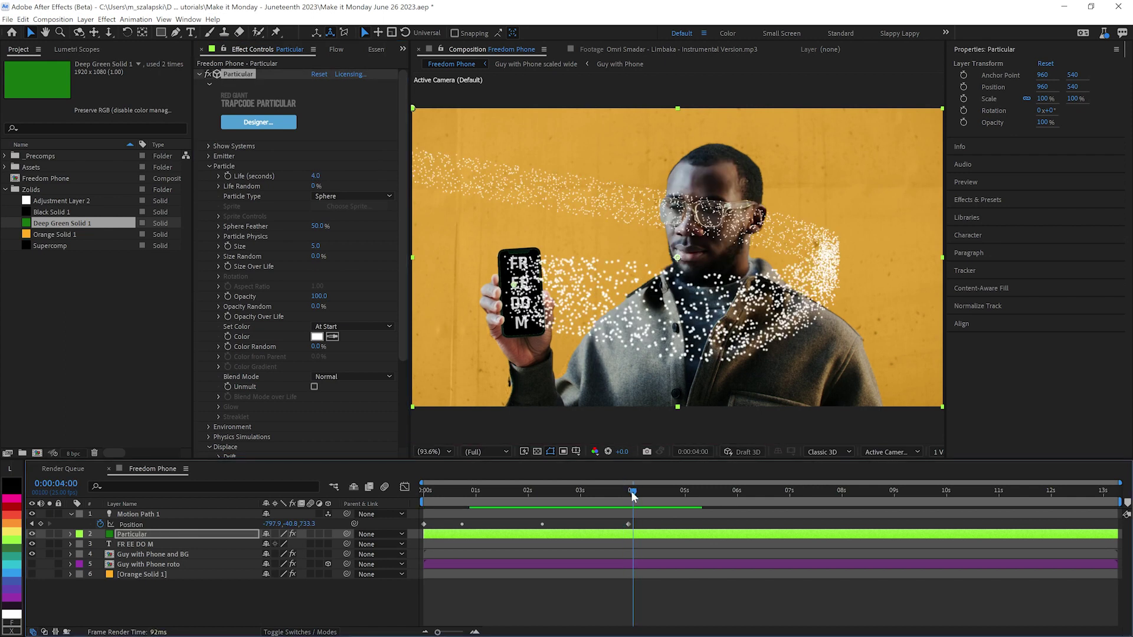
{"action": "left_click", "coordinate": [135, 515]}
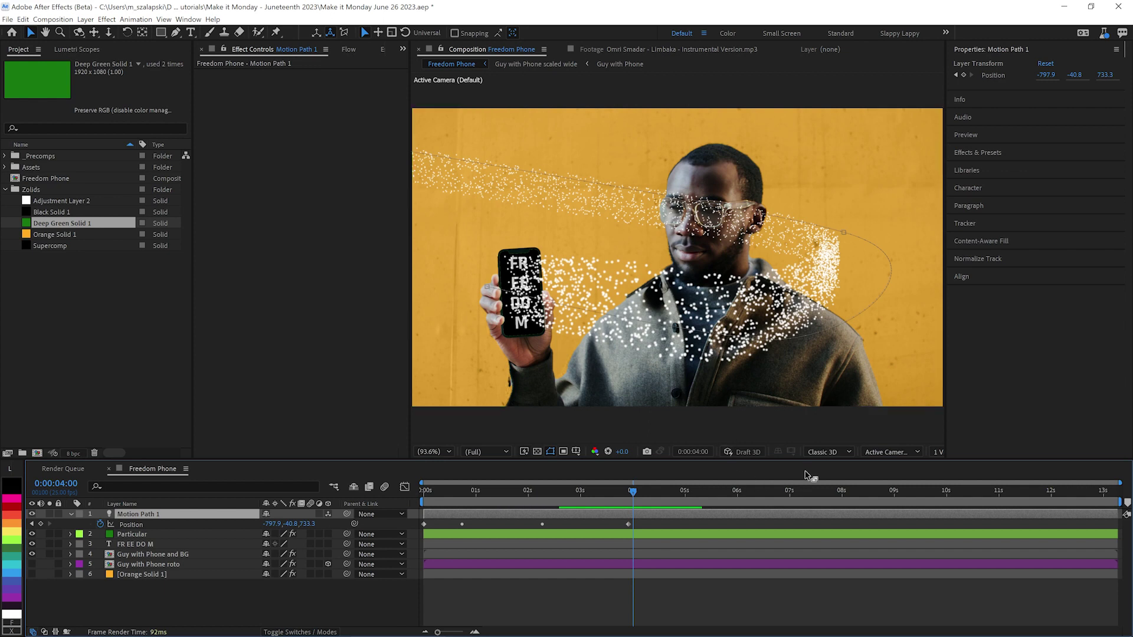
Switch to the Top 3D view, zoom out, and pull the bottom path point upward
{"action": "left_click", "coordinate": [871, 452]}
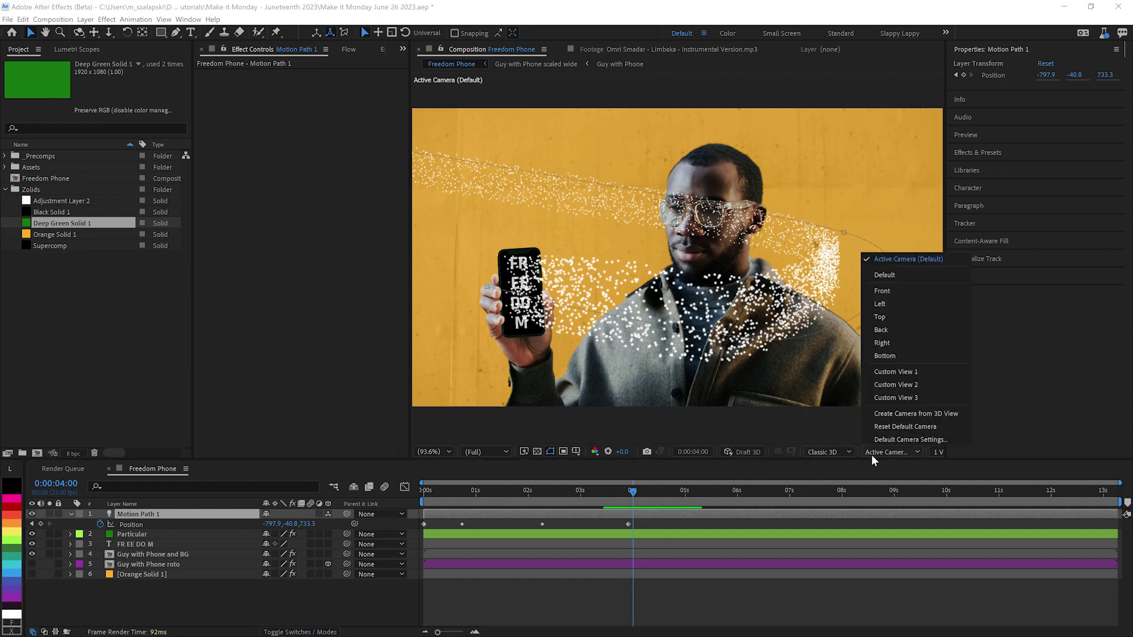
{"action": "left_click", "coordinate": [885, 314]}
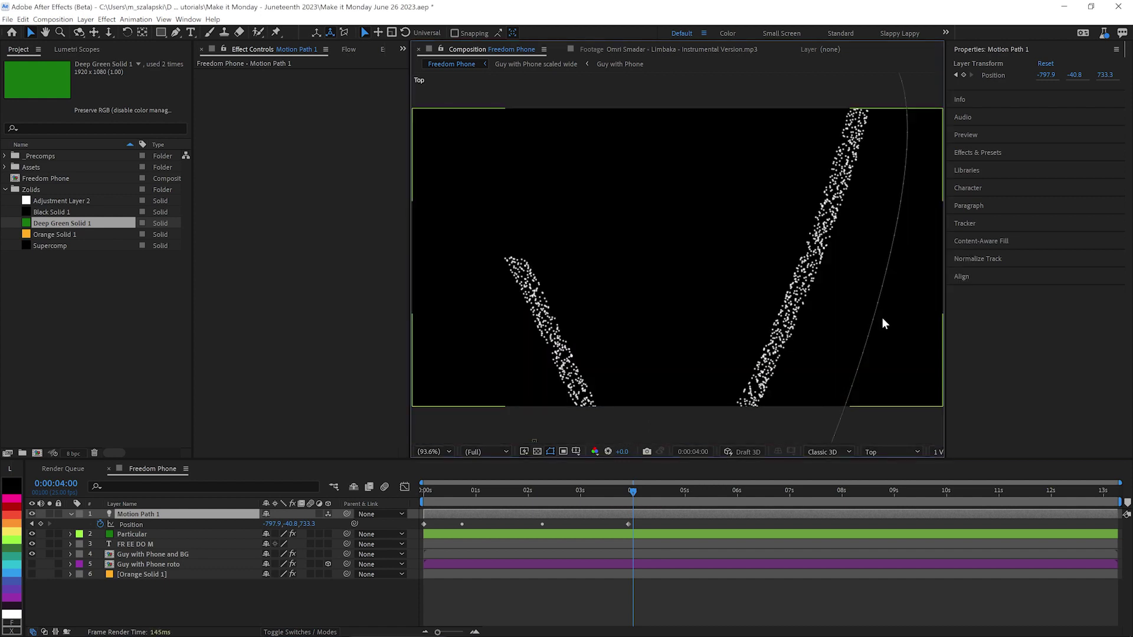
{"action": "scroll", "coordinate": [757, 308], "scroll_direction": "down", "scroll_amount": 3}
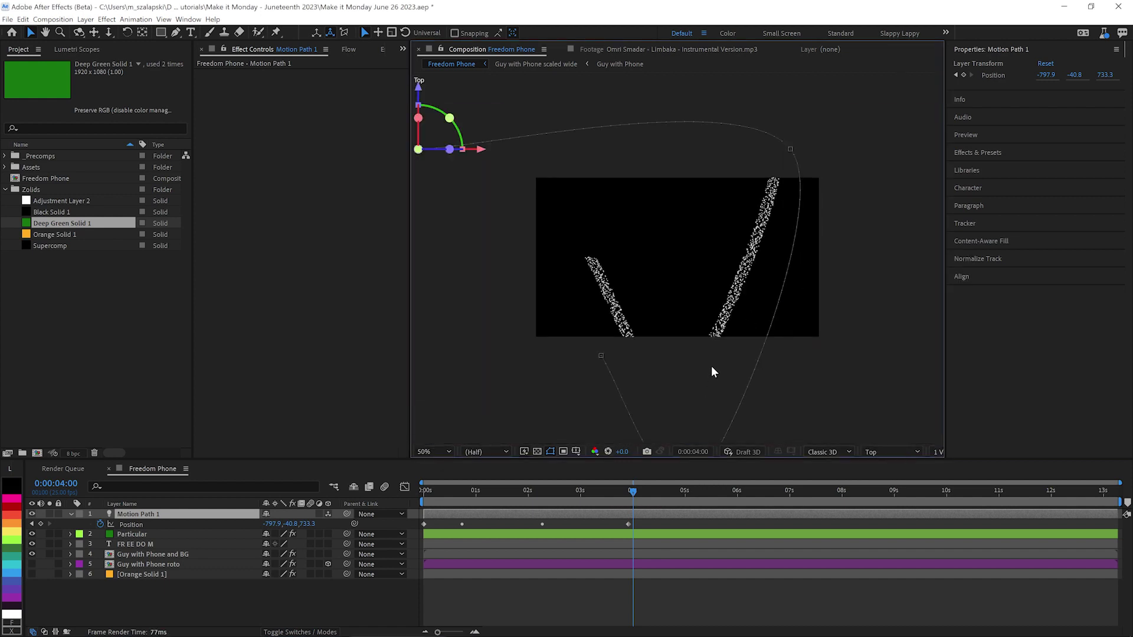
{"action": "scroll", "coordinate": [710, 366], "scroll_direction": "down", "scroll_amount": 2}
{"action": "left_click_drag", "start_coordinate": [687, 373], "coordinate": [716, 310]}
{"action": "left_click", "coordinate": [735, 206]}
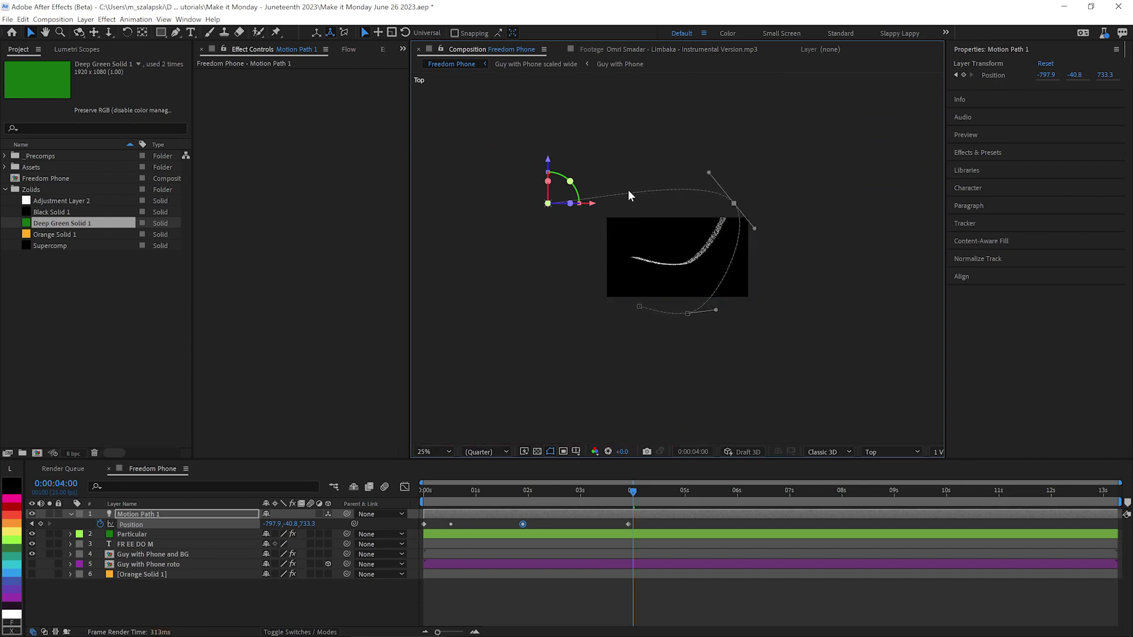
Set the first keyframe's Position Z to 0 and adjust the bottom and top-right path points
{"action": "key", "text": "Home"}
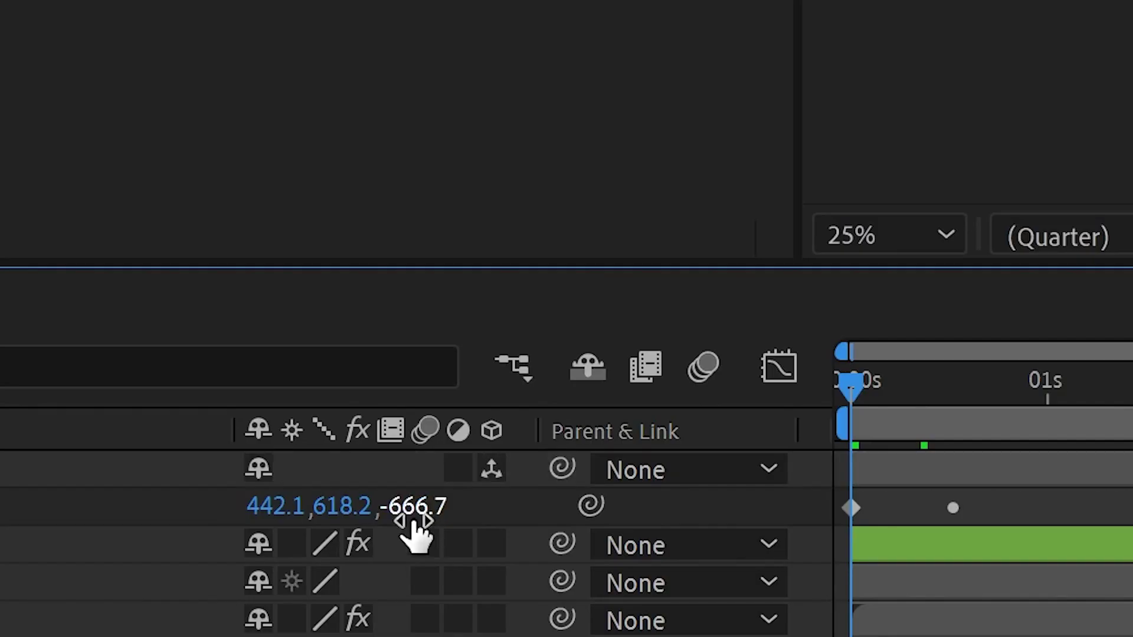
{"action": "left_click", "coordinate": [308, 525]}
{"action": "type", "text": "0"}
{"action": "key", "text": "Return"}
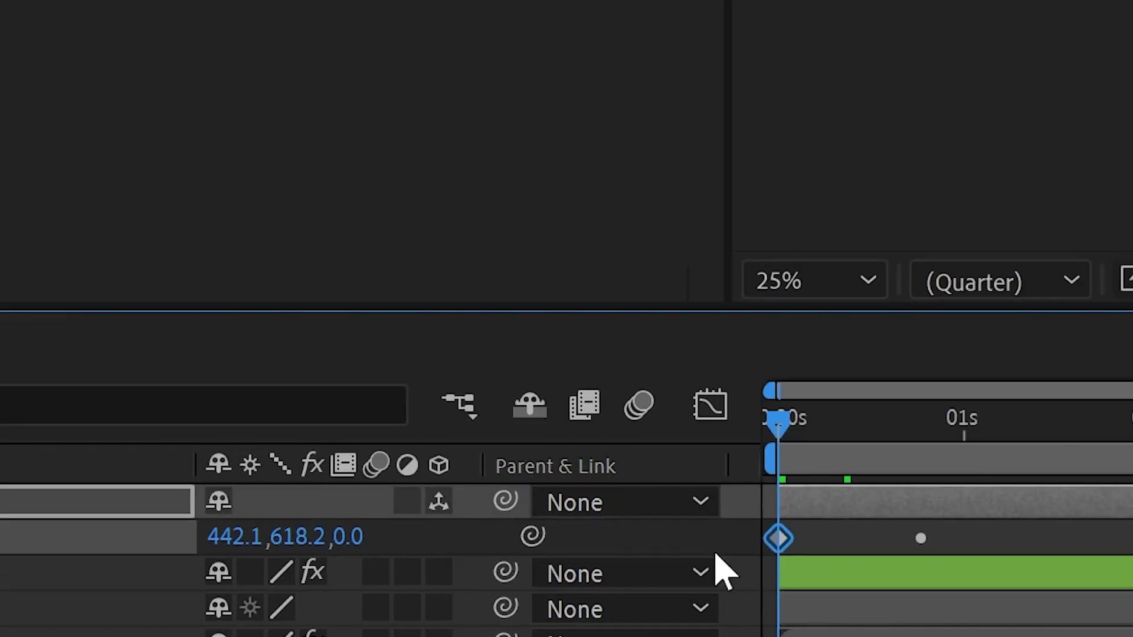
{"action": "left_click_drag", "start_coordinate": [566, 460], "coordinate": [568, 418]}
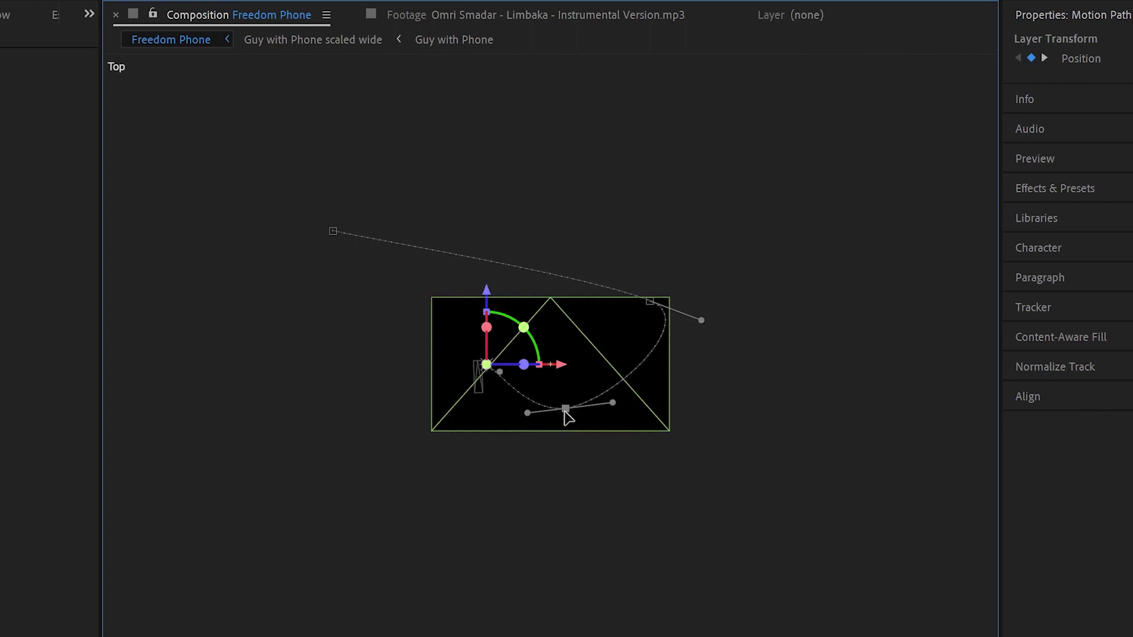
{"action": "left_click_drag", "start_coordinate": [649, 301], "coordinate": [636, 298]}
Return to the camera view at Fit magnification and scrub to mid-animation
{"action": "key", "text": "F12"}
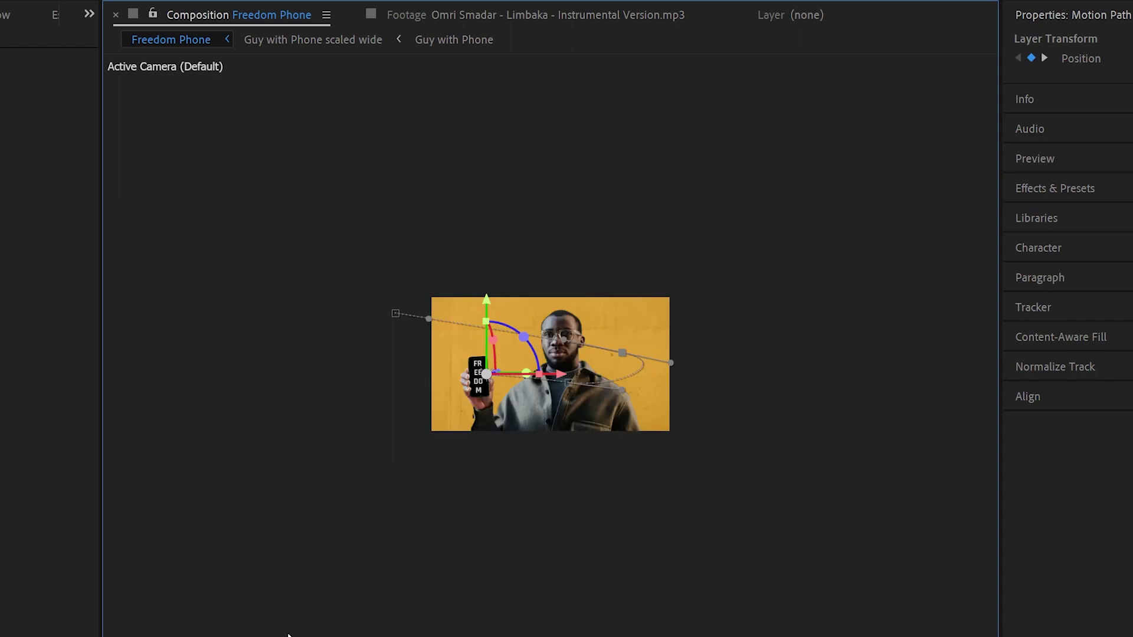
{"action": "left_click", "coordinate": [153, 632]}
{"action": "left_click", "coordinate": [178, 366]}
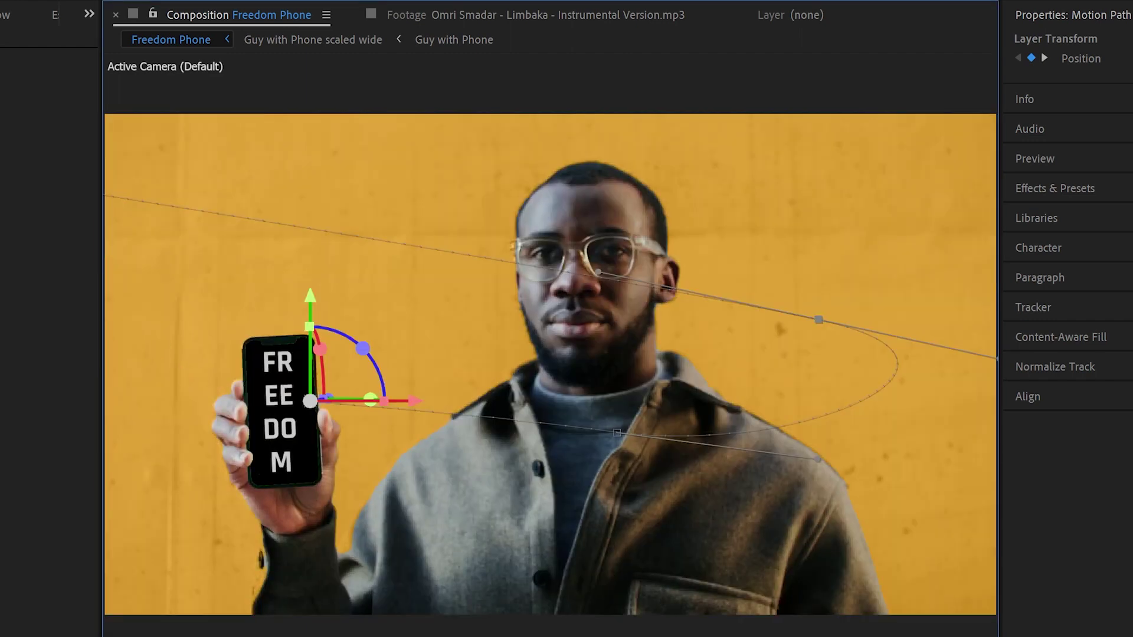
{"action": "left_click_drag", "start_coordinate": [512, 508], "coordinate": [616, 509]}
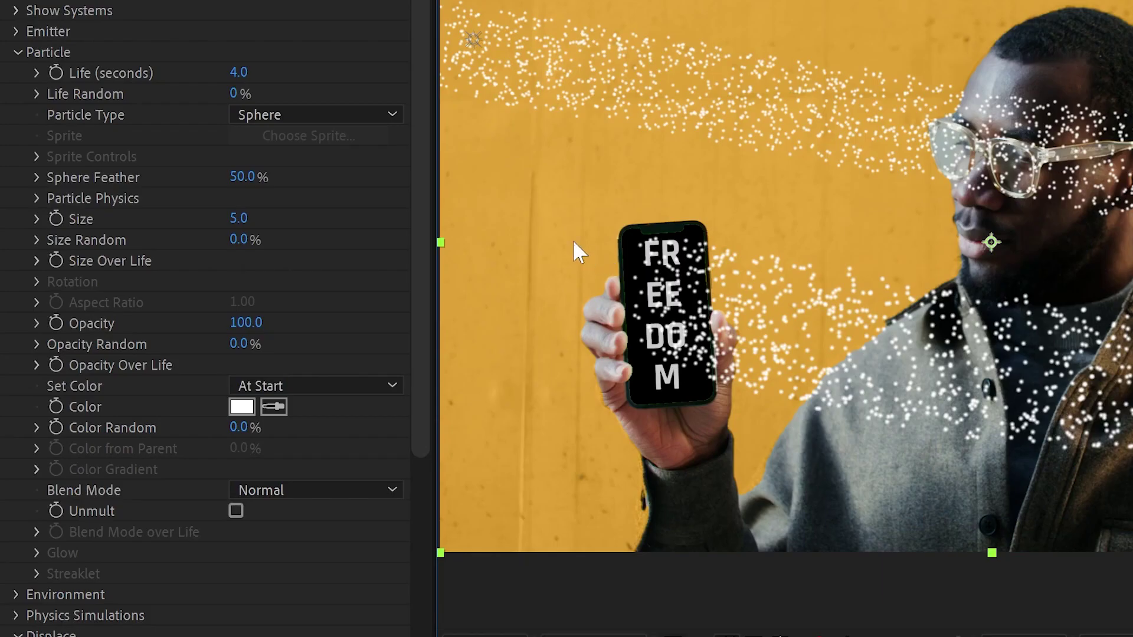
{"action": "scroll", "coordinate": [9, 388], "scroll_direction": "down", "scroll_amount": 5}
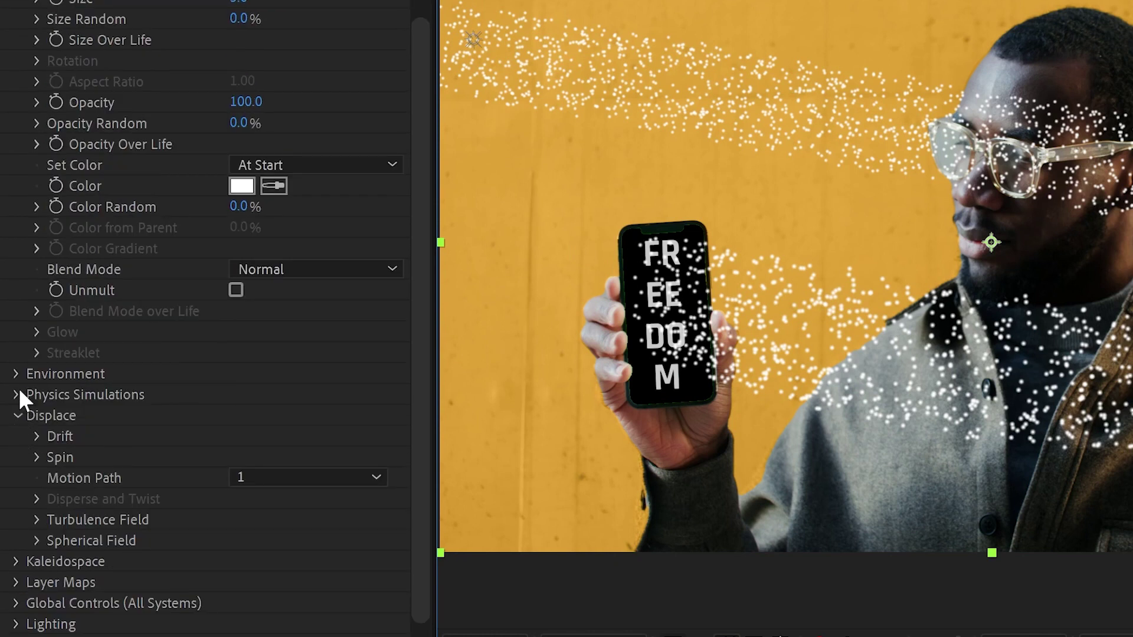
Add Air Turbulence to particle positions with Affect Position around 64
{"action": "left_click", "coordinate": [18, 379]}
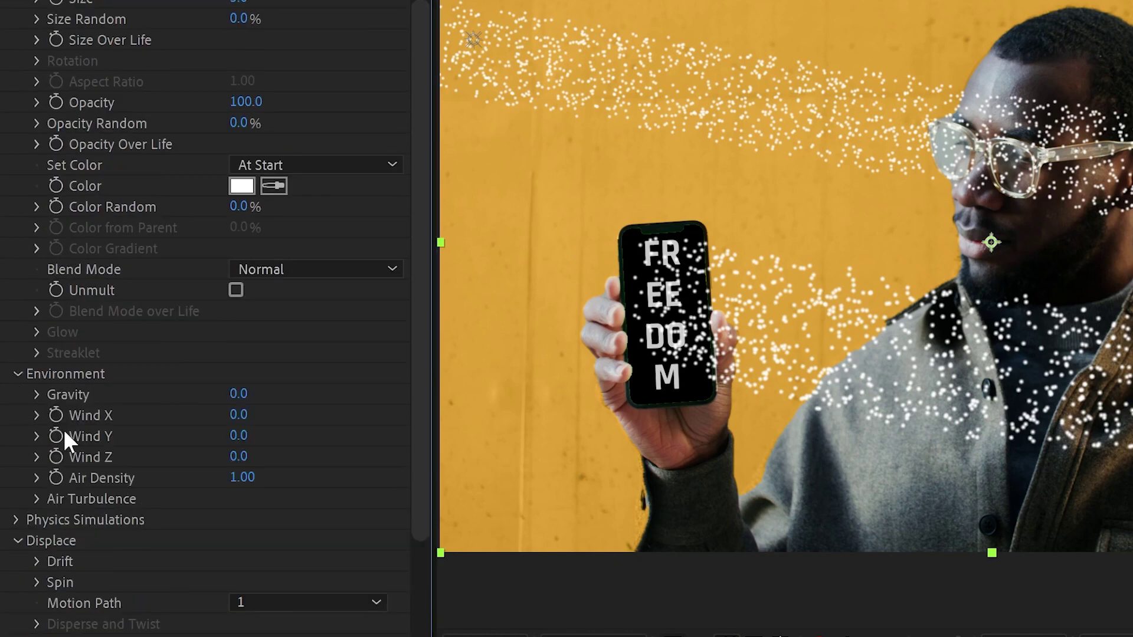
{"action": "left_click", "coordinate": [38, 501]}
{"action": "left_click_drag", "start_coordinate": [244, 521], "coordinate": [366, 519]}
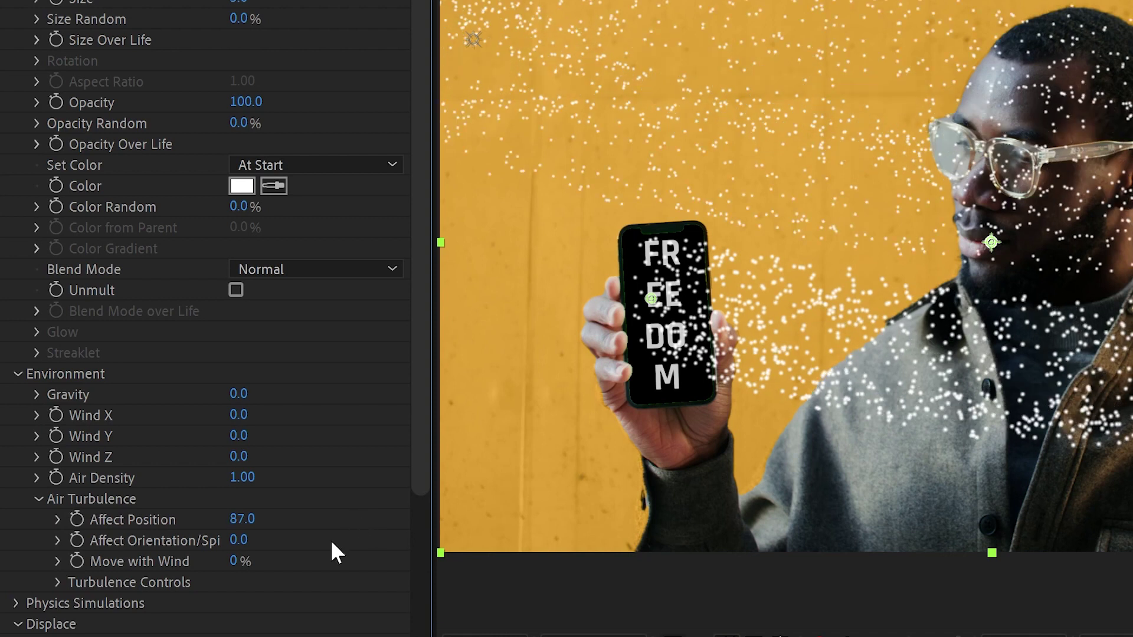
{"action": "left_click_drag", "start_coordinate": [222, 522], "coordinate": [214, 521]}
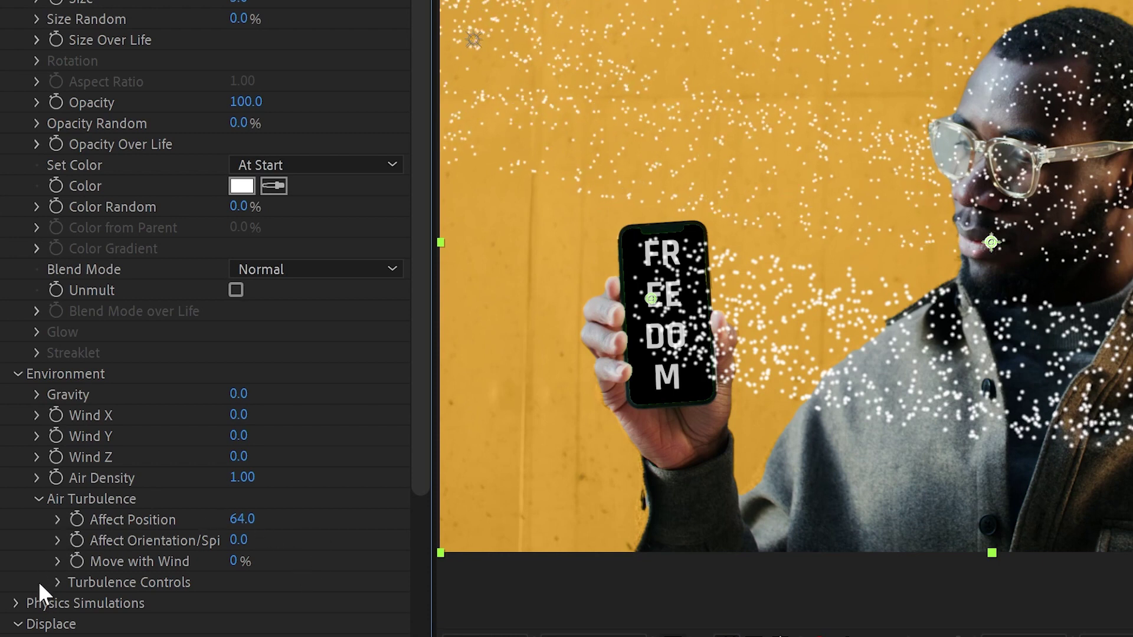
Set the Turbulence Controls Scale to 7, then to 8
{"action": "left_click", "coordinate": [57, 583]}
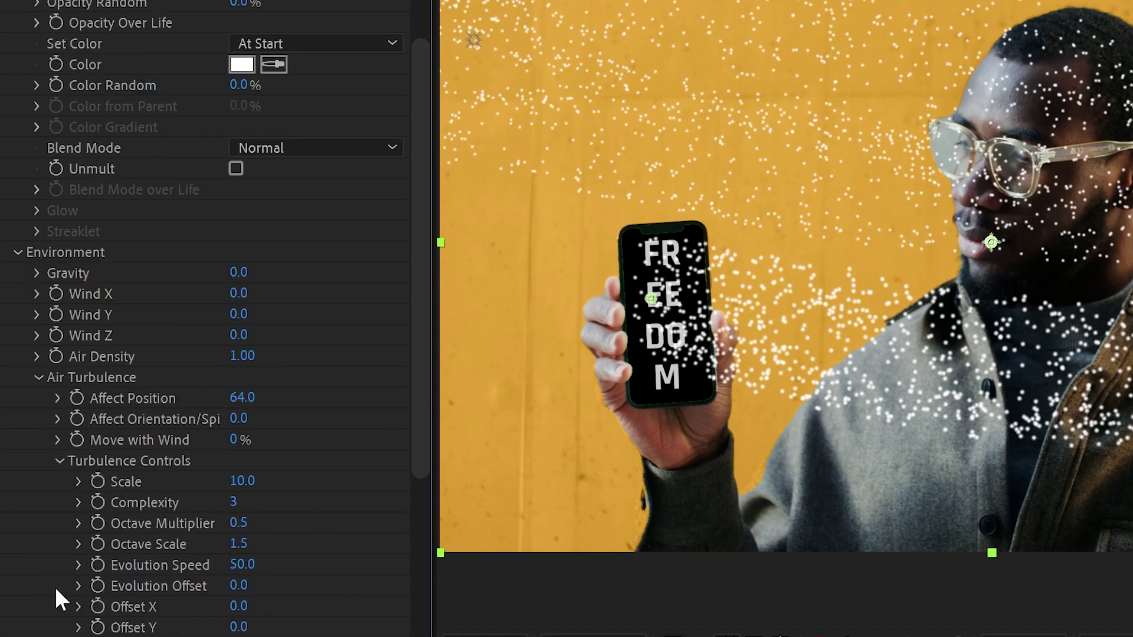
{"action": "left_click", "coordinate": [244, 483]}
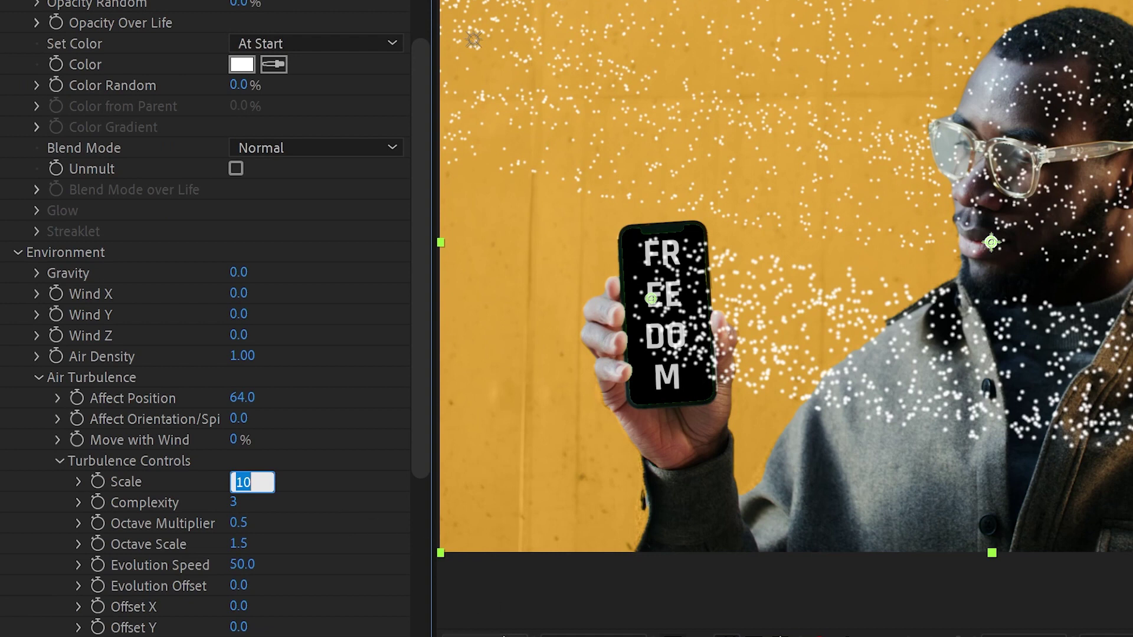
{"action": "type", "text": "7"}
{"action": "key", "text": "Return"}
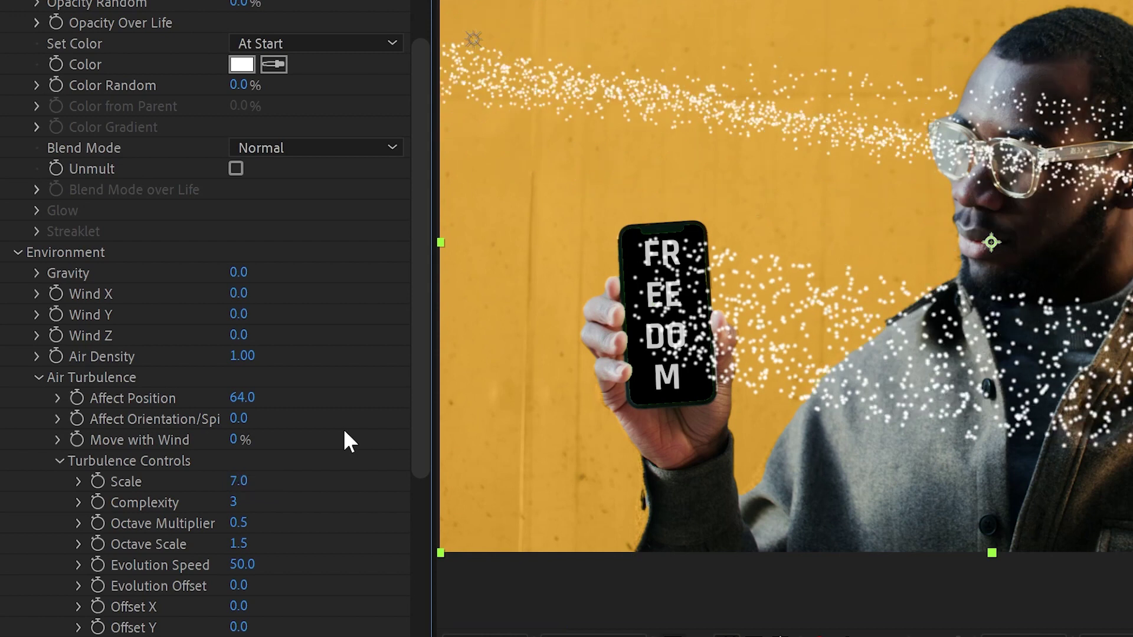
{"action": "left_click", "coordinate": [242, 482]}
{"action": "key", "text": "Return"}
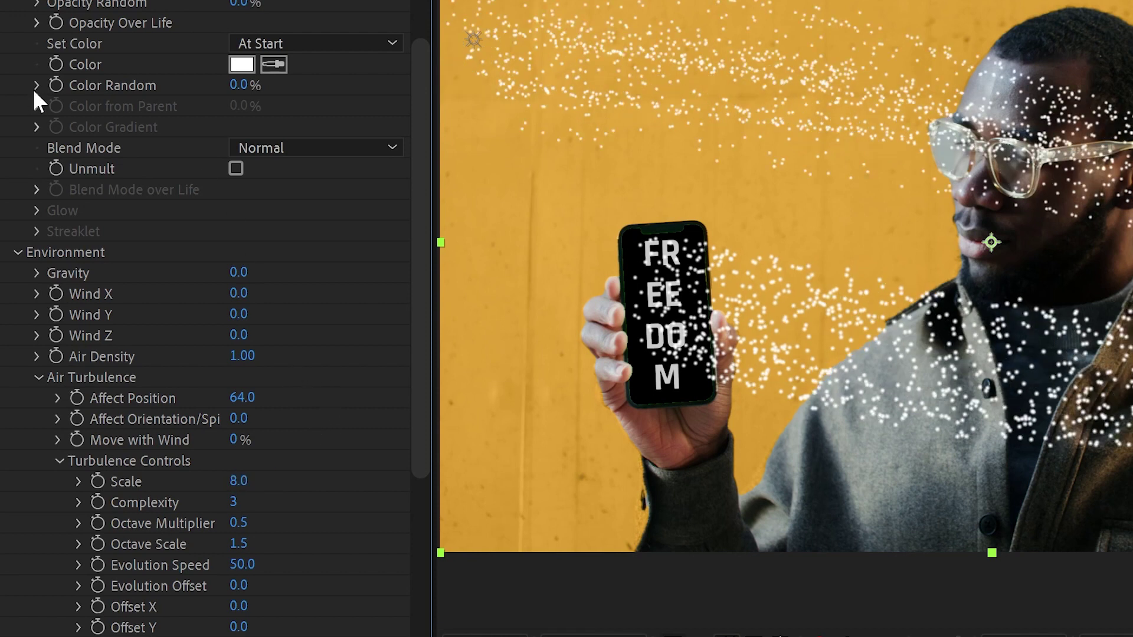
Use Random from Gradient colour, remove the yellow and cyan stops, and make the last stop black
{"action": "left_click", "coordinate": [257, 46]}
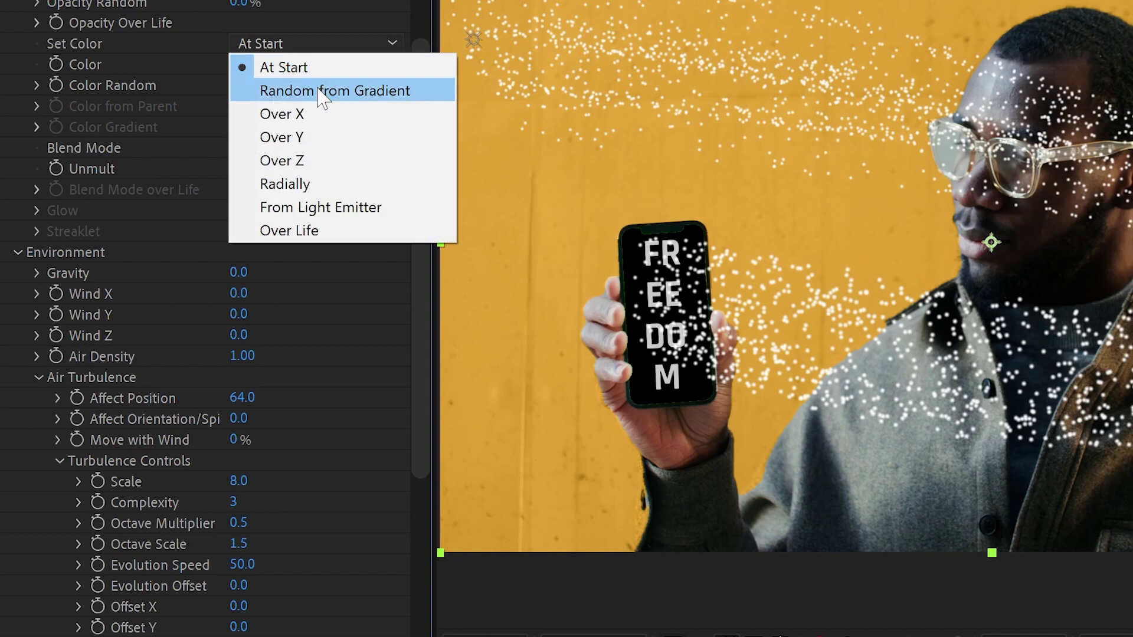
{"action": "left_click", "coordinate": [219, 103]}
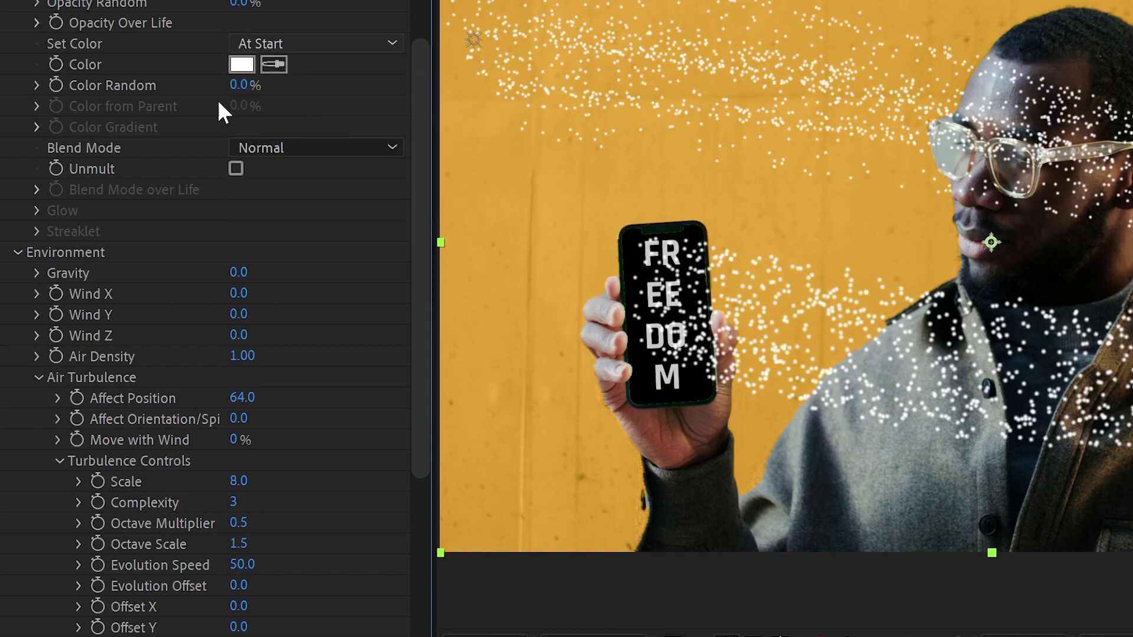
{"action": "left_click", "coordinate": [36, 127]}
{"action": "left_click_drag", "start_coordinate": [150, 227], "coordinate": [140, 359]}
{"action": "left_click_drag", "start_coordinate": [302, 232], "coordinate": [289, 437]}
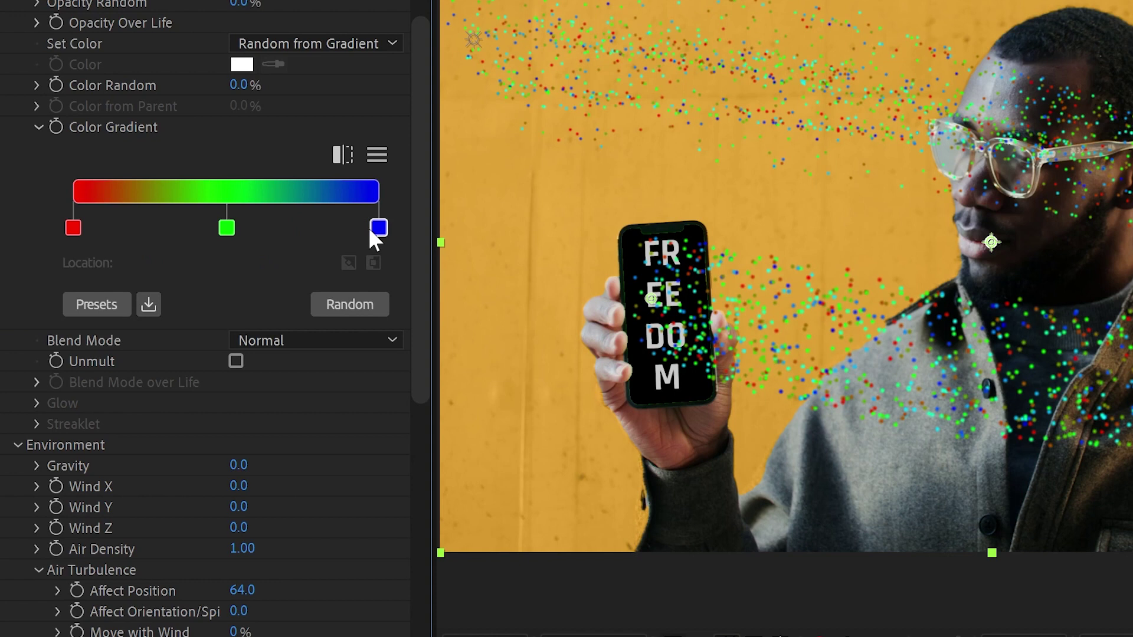
{"action": "left_click_drag", "start_coordinate": [378, 228], "coordinate": [307, 231]}
{"action": "double_click", "coordinate": [306, 229]}
{"action": "left_click", "coordinate": [47, 440]}
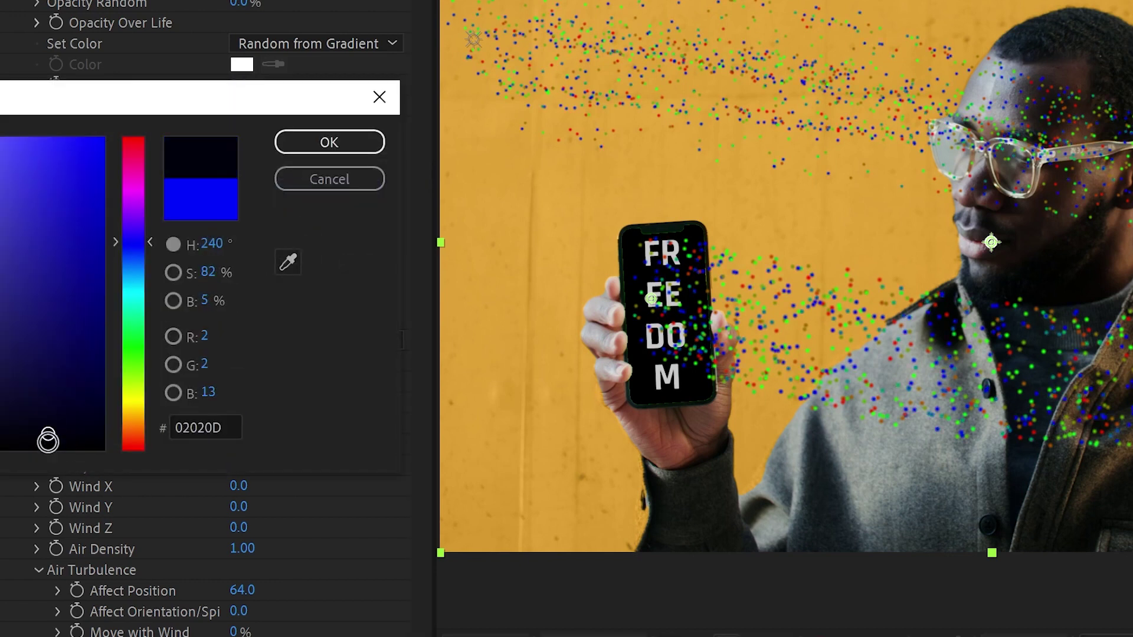
{"action": "left_click_drag", "start_coordinate": [48, 439], "coordinate": [49, 482]}
{"action": "left_click", "coordinate": [328, 147]}
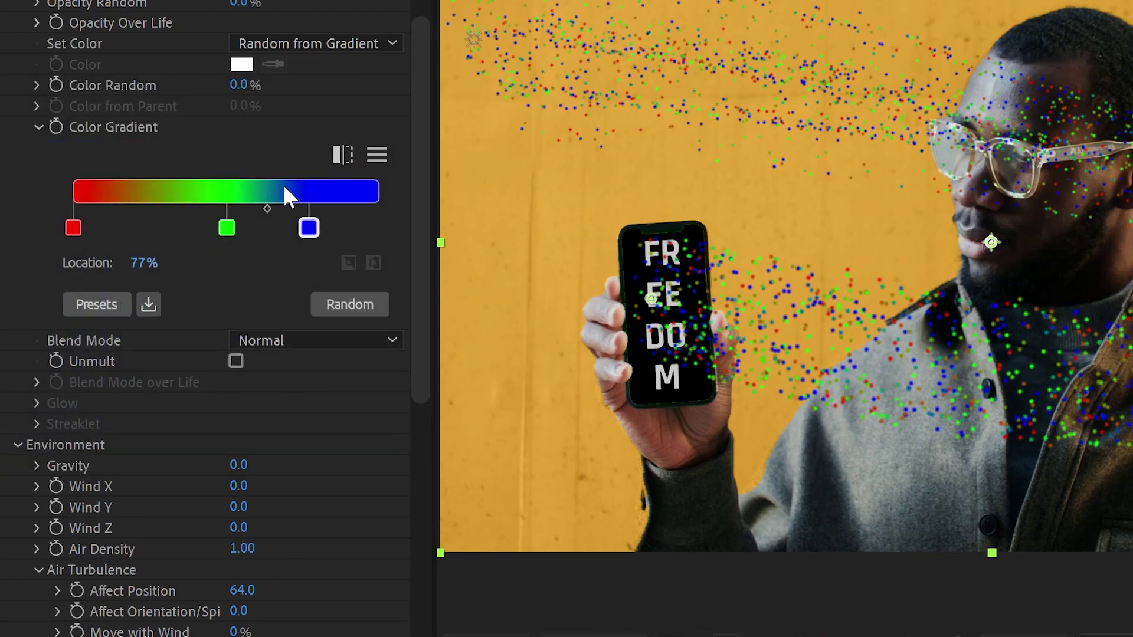
Make the gradient Step All and move the green stop to about 32%, darkened to 139313
{"action": "left_click", "coordinate": [377, 155]}
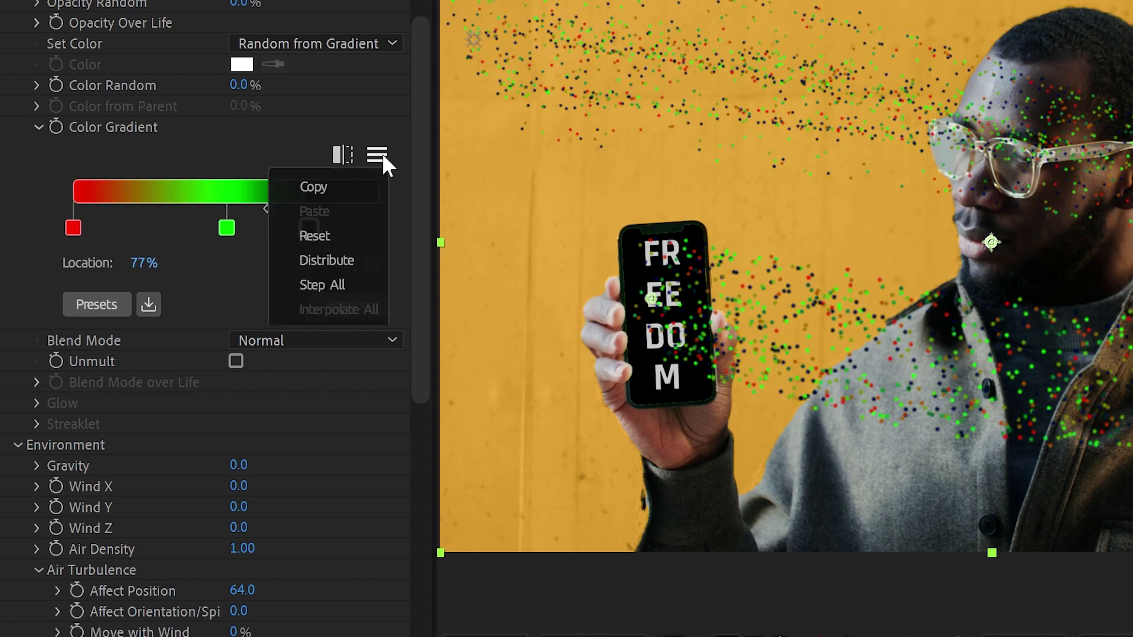
{"action": "left_click", "coordinate": [341, 283]}
{"action": "left_click_drag", "start_coordinate": [227, 227], "coordinate": [171, 228]}
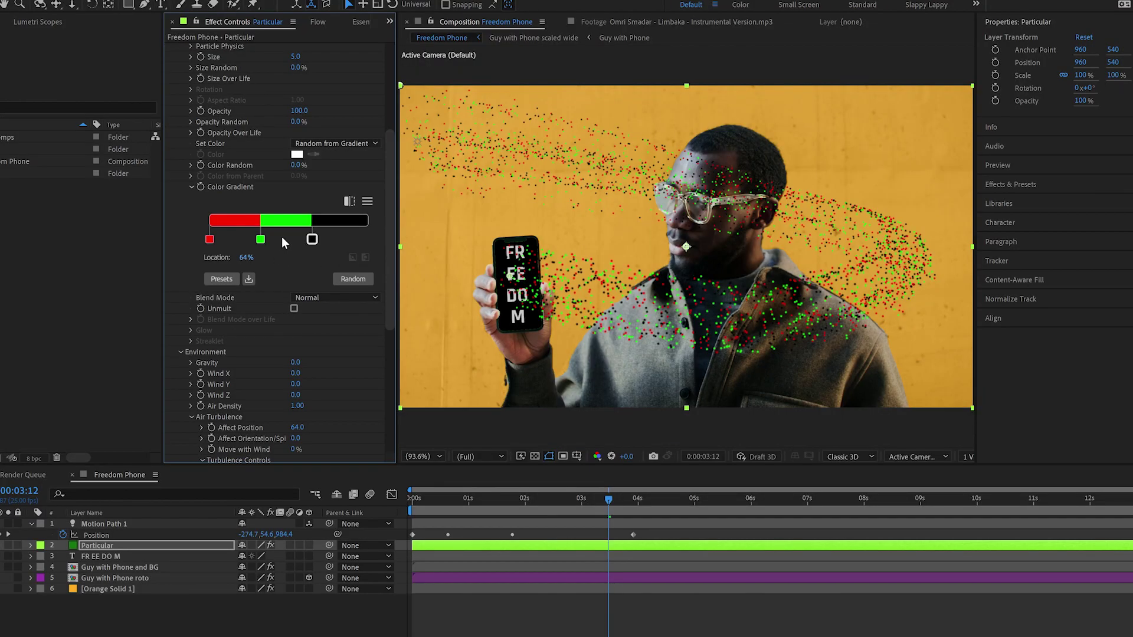
{"action": "left_click", "coordinate": [261, 239]}
{"action": "double_click", "coordinate": [260, 239]}
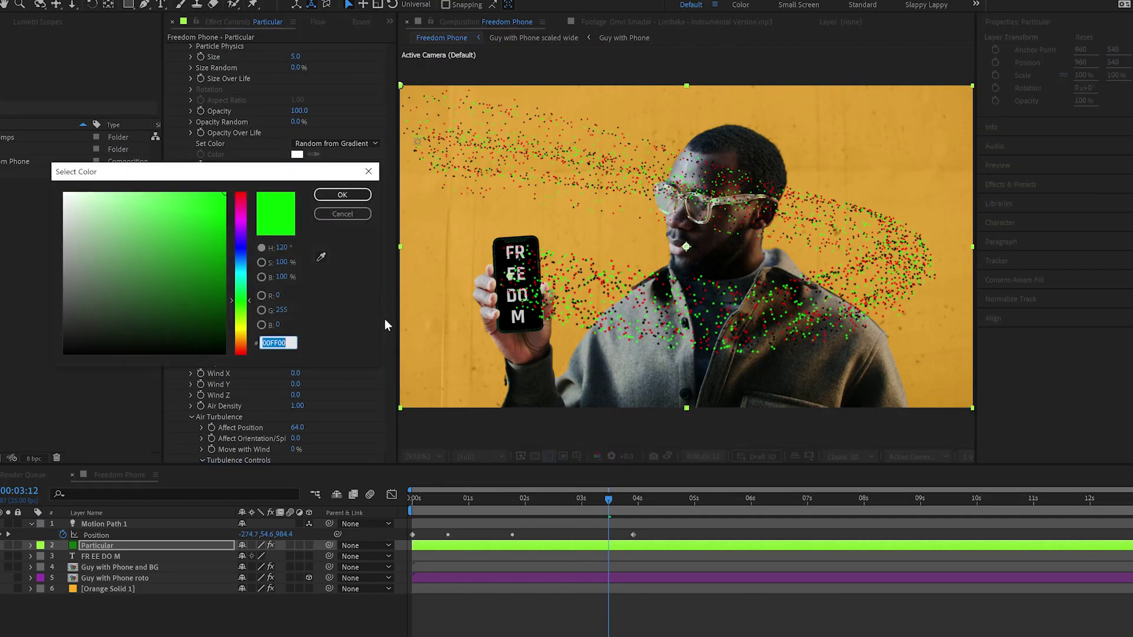
{"action": "left_click_drag", "start_coordinate": [207, 253], "coordinate": [188, 277]}
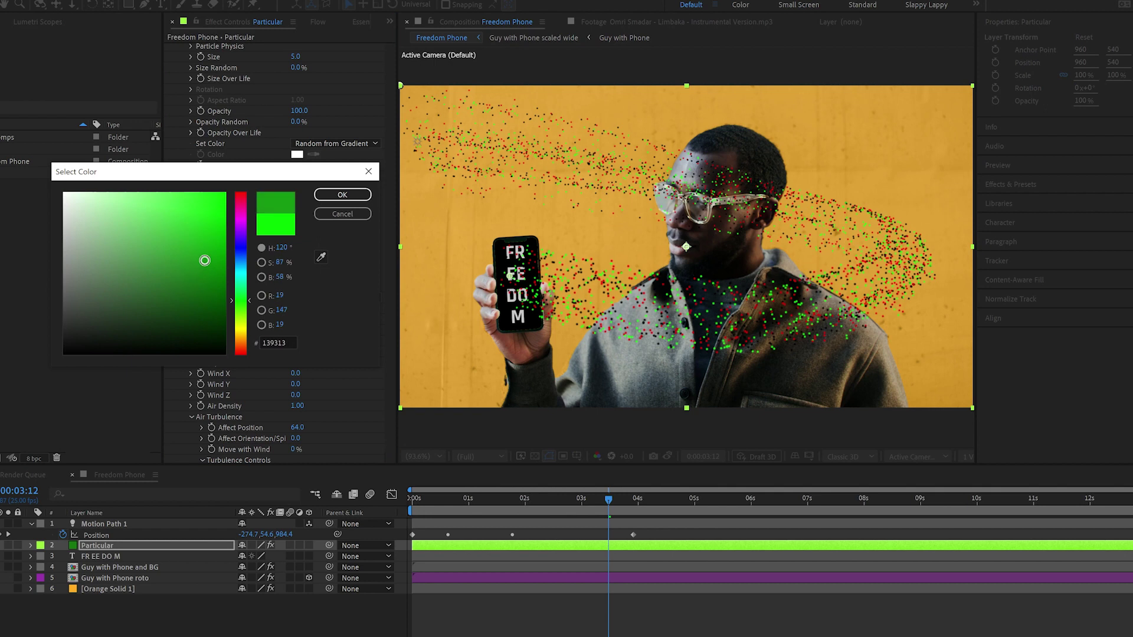
{"action": "left_click_drag", "start_coordinate": [205, 260], "coordinate": [203, 278]}
{"action": "left_click", "coordinate": [329, 195]}
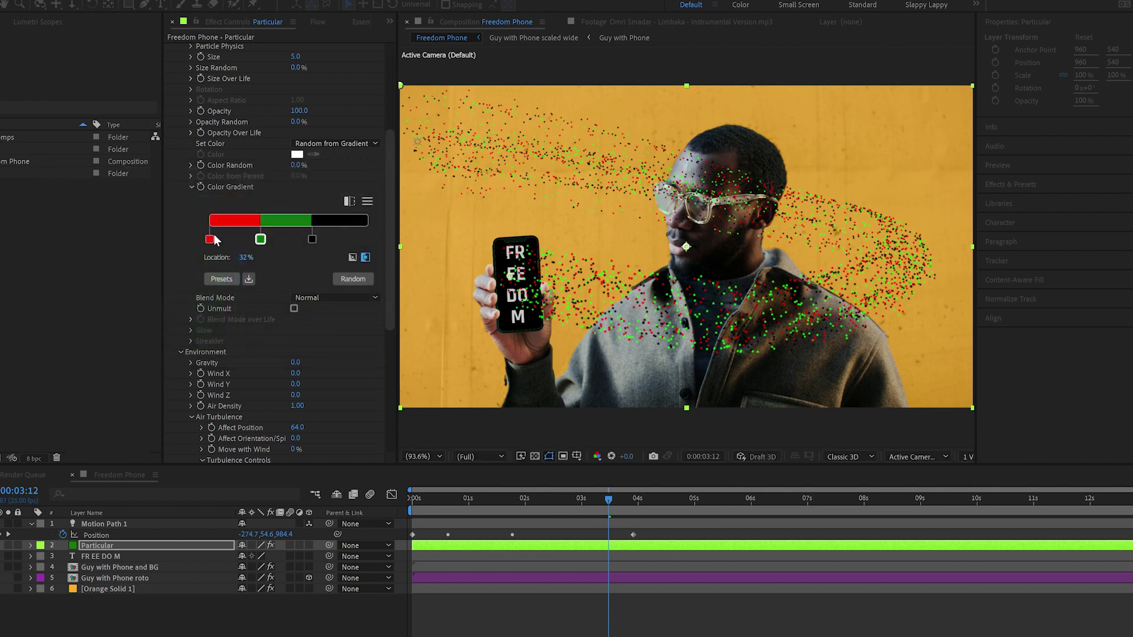
Change the red gradient stop to dark red 9E0707
{"action": "left_click", "coordinate": [211, 240]}
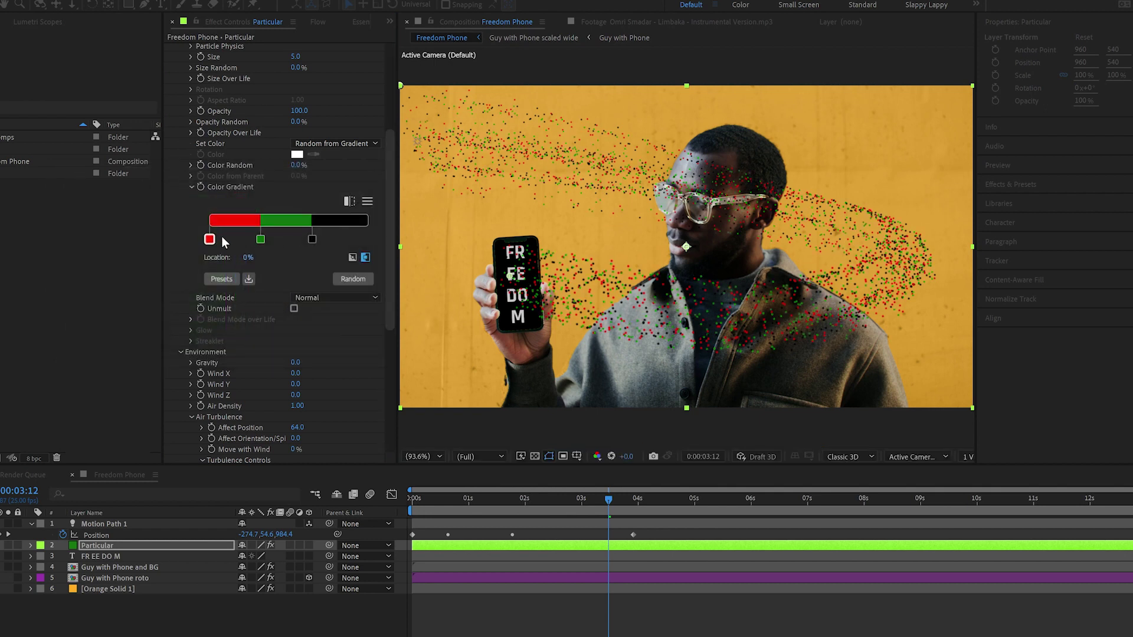
{"action": "double_click", "coordinate": [222, 237]}
{"action": "left_click_drag", "start_coordinate": [210, 245], "coordinate": [217, 252]}
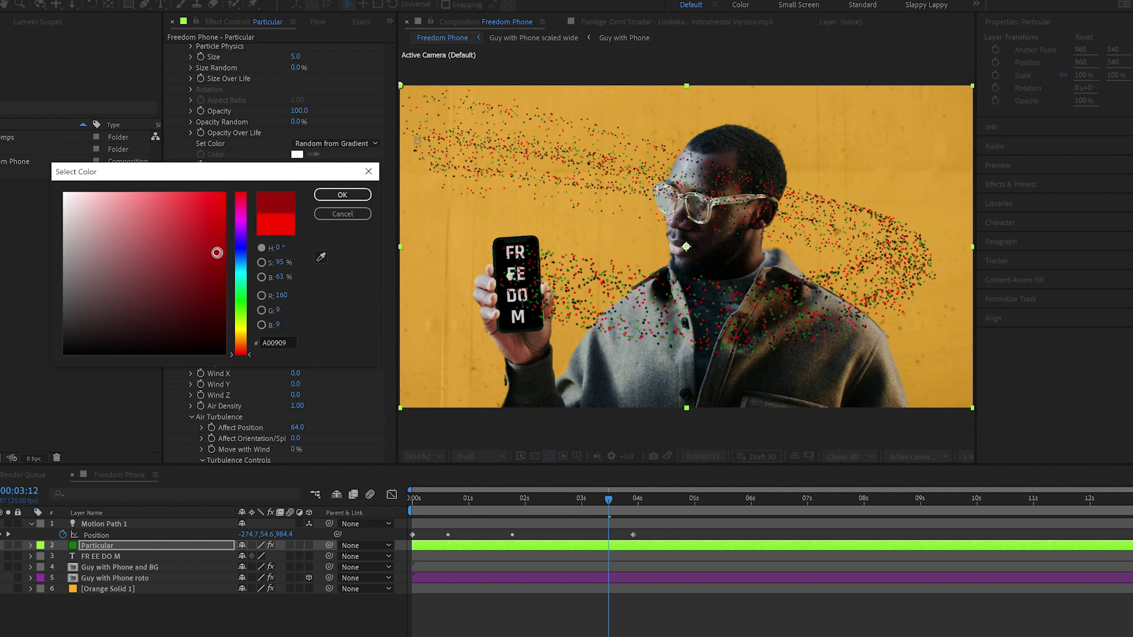
{"action": "left_click", "coordinate": [328, 195]}
In Emitter settings, set Particle Type to Sprite and choose the Heart sprite
{"action": "left_click_drag", "start_coordinate": [392, 209], "coordinate": [395, 136]}
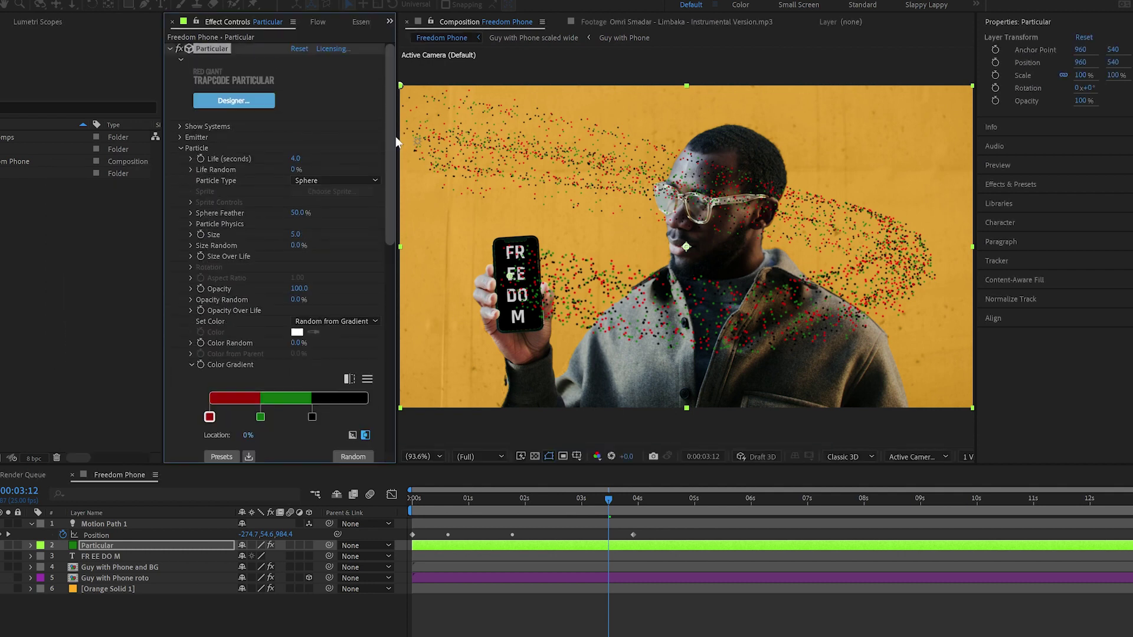
{"action": "left_click", "coordinate": [179, 136]}
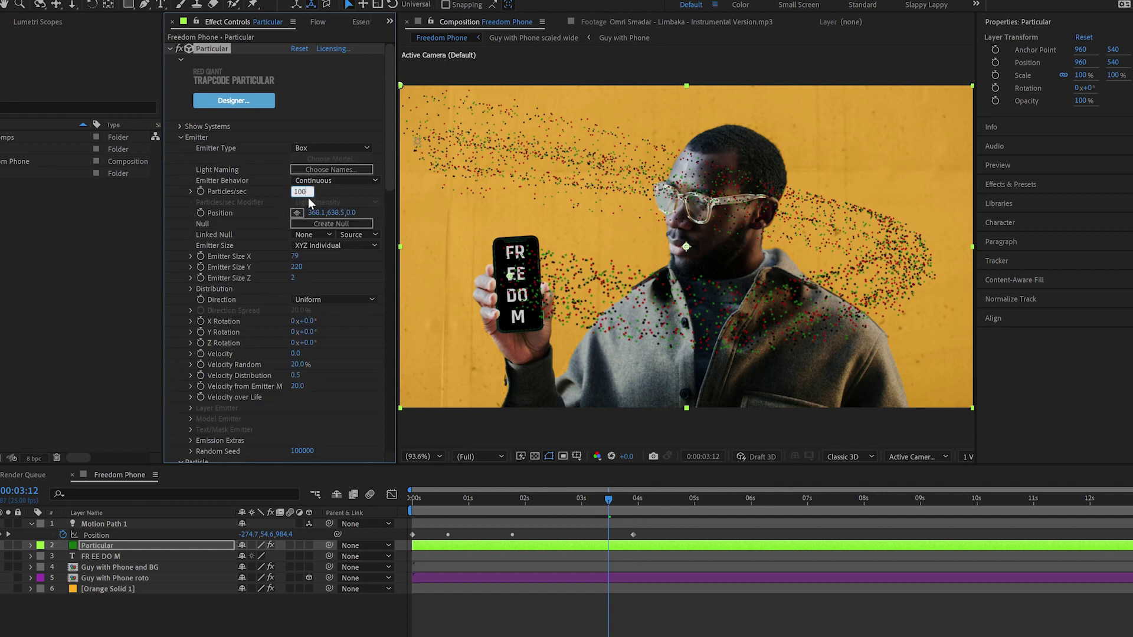
{"action": "key", "text": "Return"}
{"action": "scroll", "coordinate": [370, 354], "scroll_direction": "down", "scroll_amount": 6}
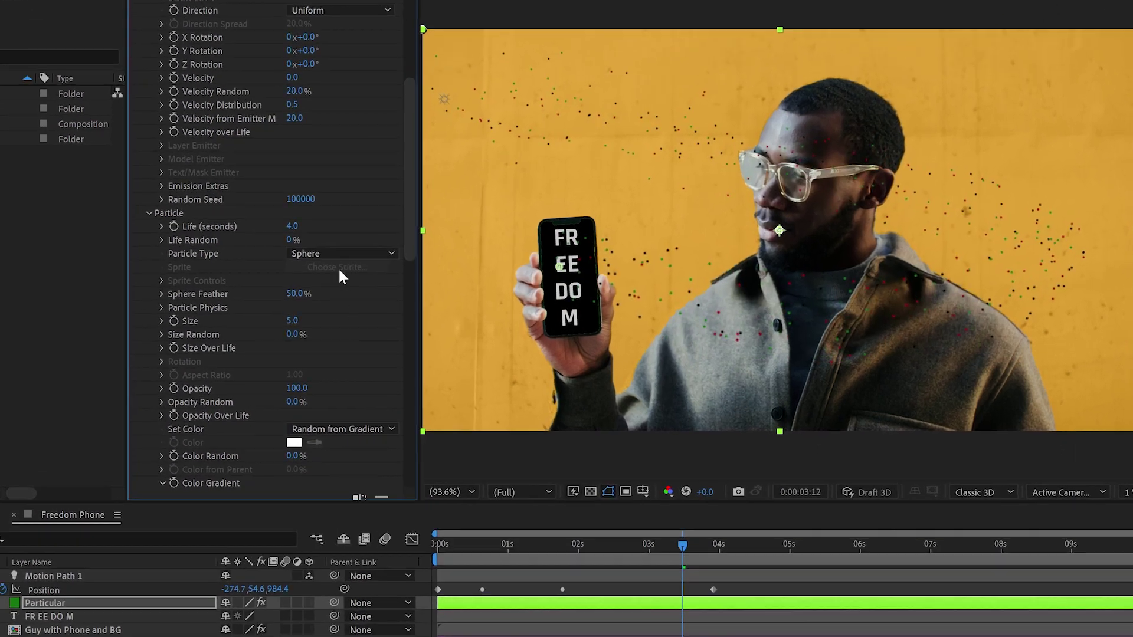
{"action": "left_click", "coordinate": [336, 266]}
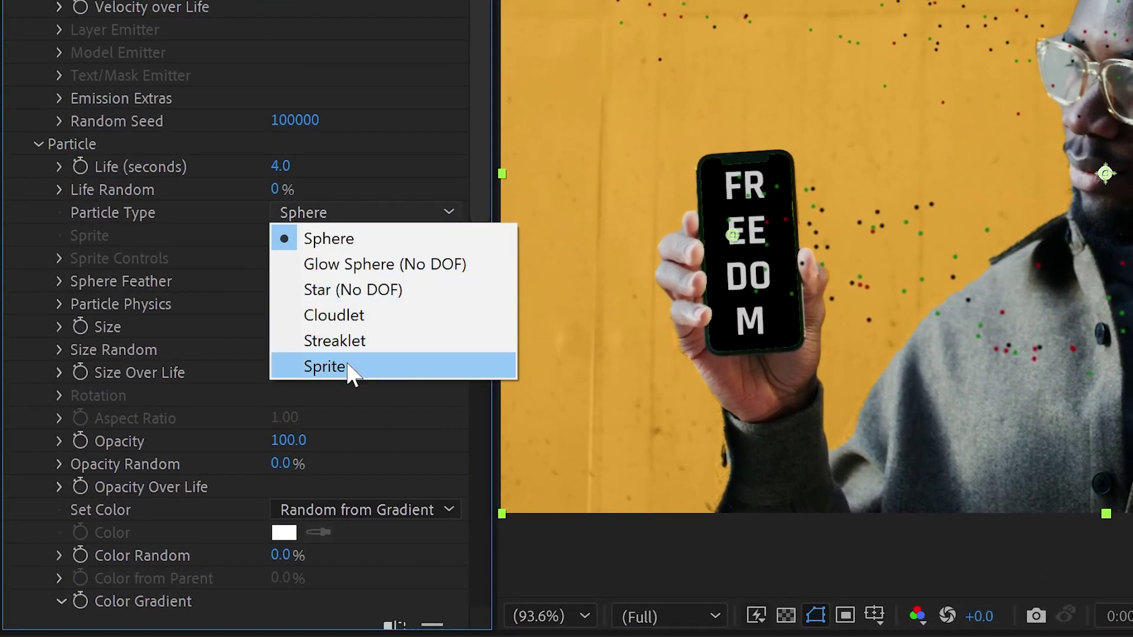
{"action": "left_click", "coordinate": [347, 368]}
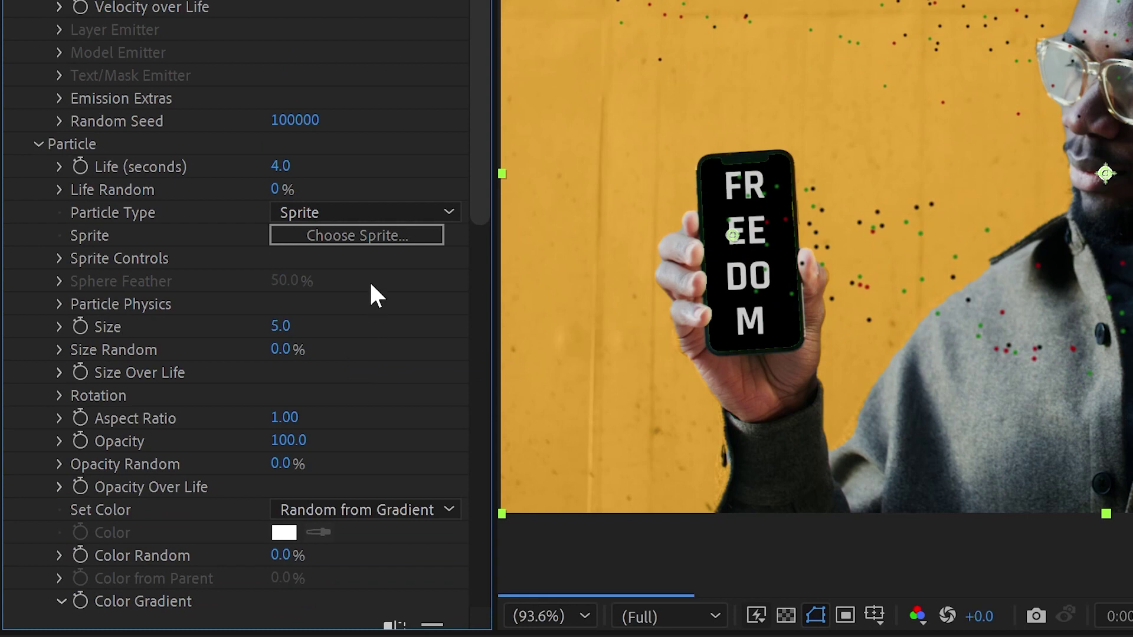
{"action": "left_click", "coordinate": [370, 236]}
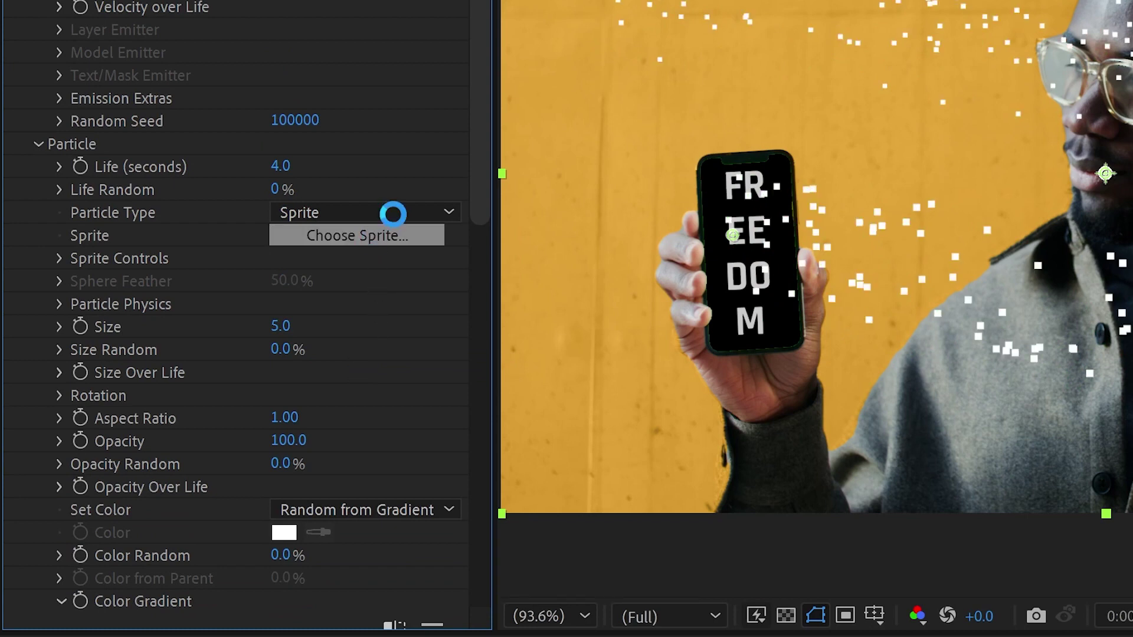
{"action": "scroll", "coordinate": [313, 222], "scroll_direction": "down", "scroll_amount": 10}
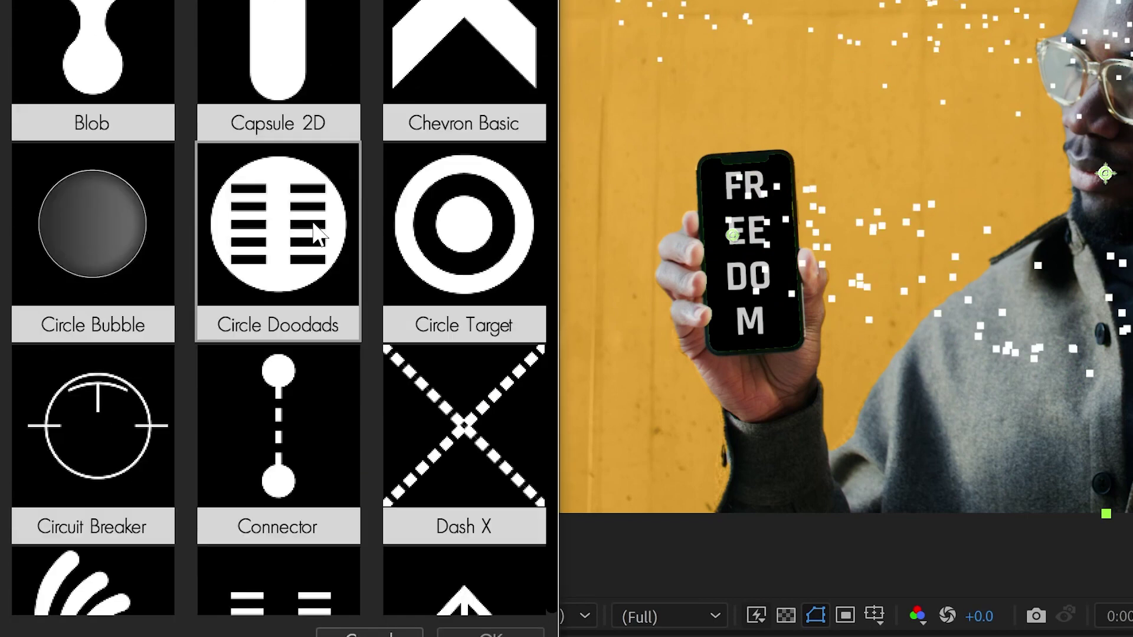
{"action": "left_click", "coordinate": [160, 348]}
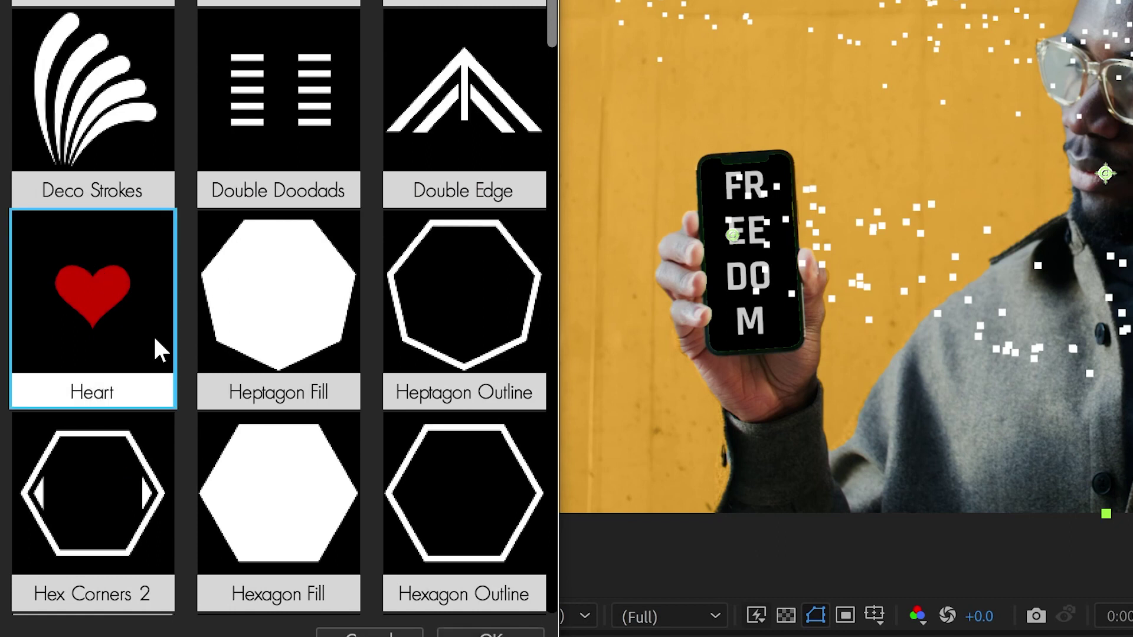
{"action": "left_click", "coordinate": [481, 631]}
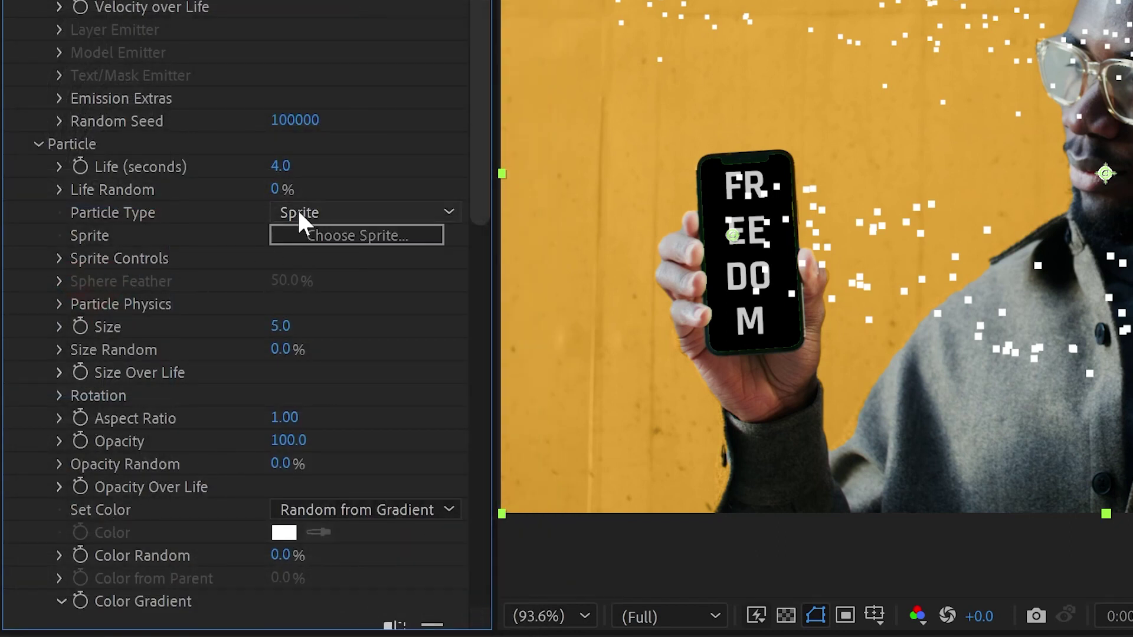
{"action": "left_click", "coordinate": [59, 260]}
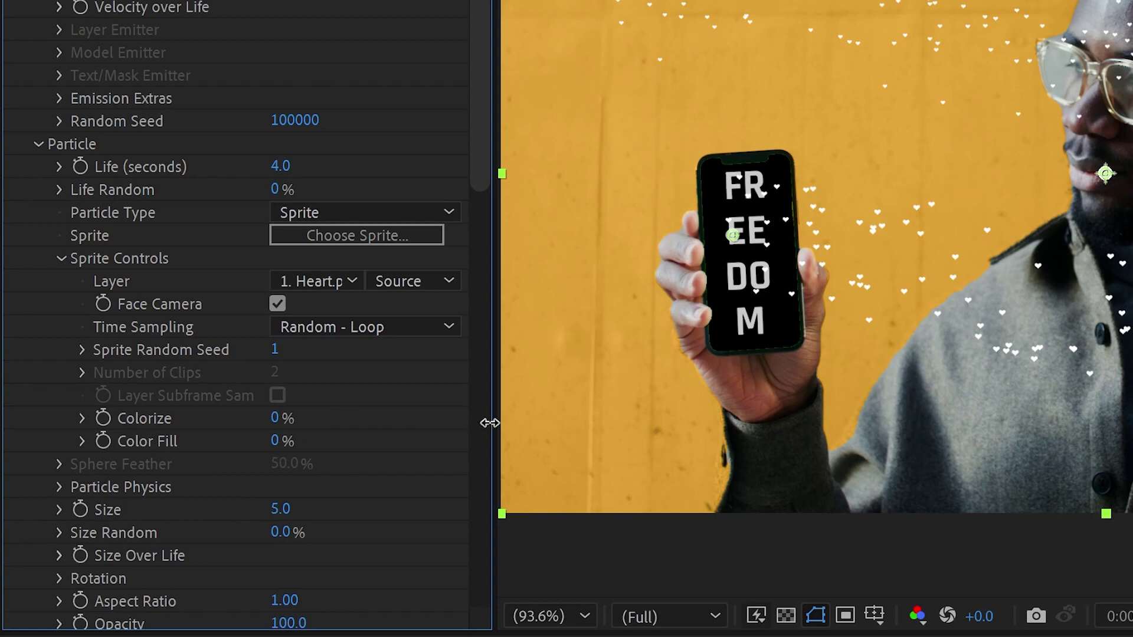
Enlarge the hearts to size 76 and set emission to 40 particles per second
{"action": "left_click_drag", "start_coordinate": [489, 423], "coordinate": [650, 435]}
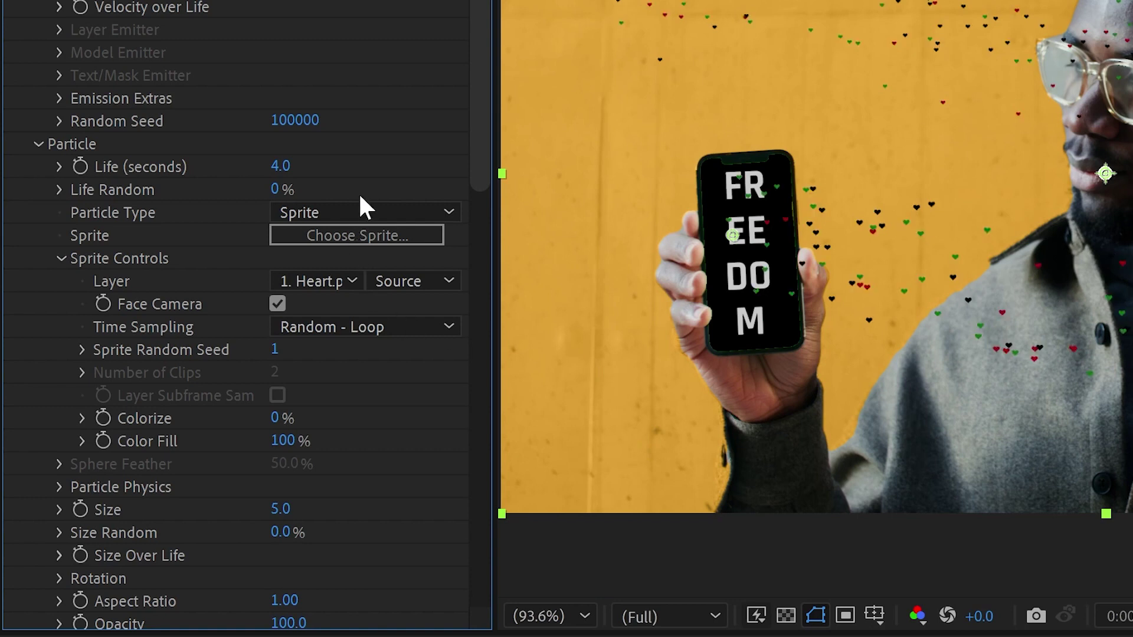
{"action": "left_click", "coordinate": [61, 259]}
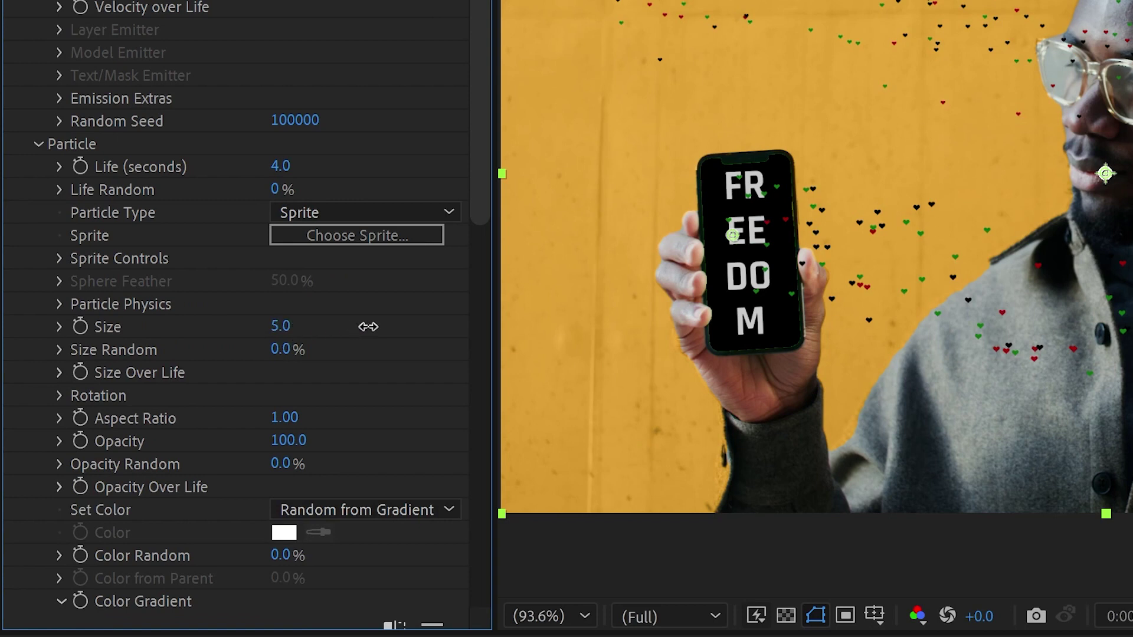
{"action": "left_click_drag", "start_coordinate": [368, 326], "coordinate": [342, 328]}
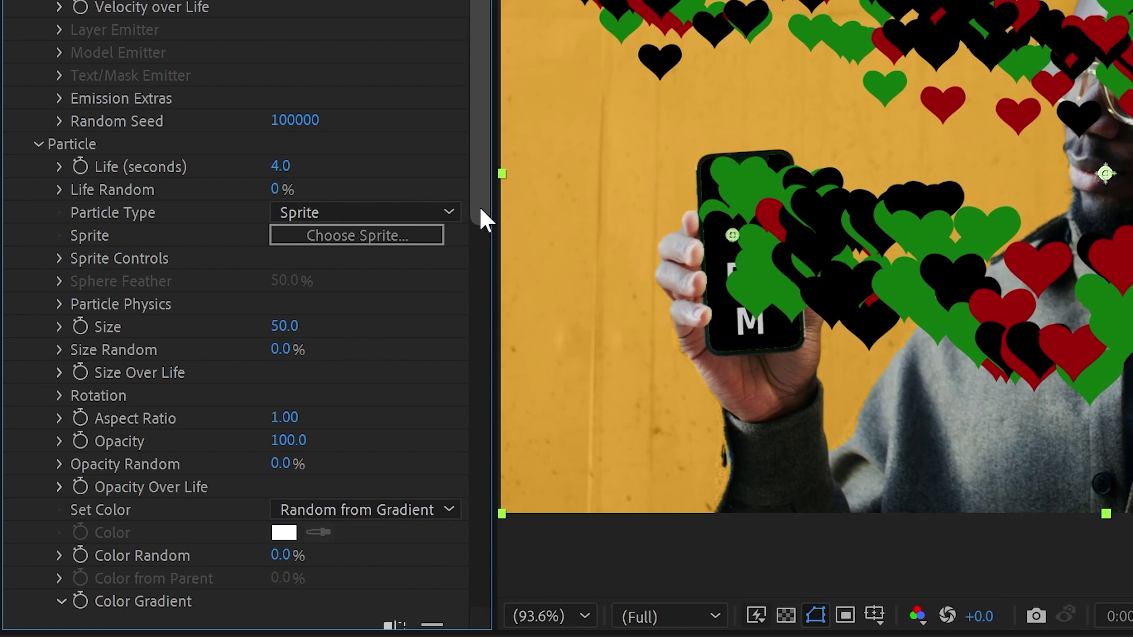
{"action": "left_click_drag", "start_coordinate": [479, 204], "coordinate": [487, 31]}
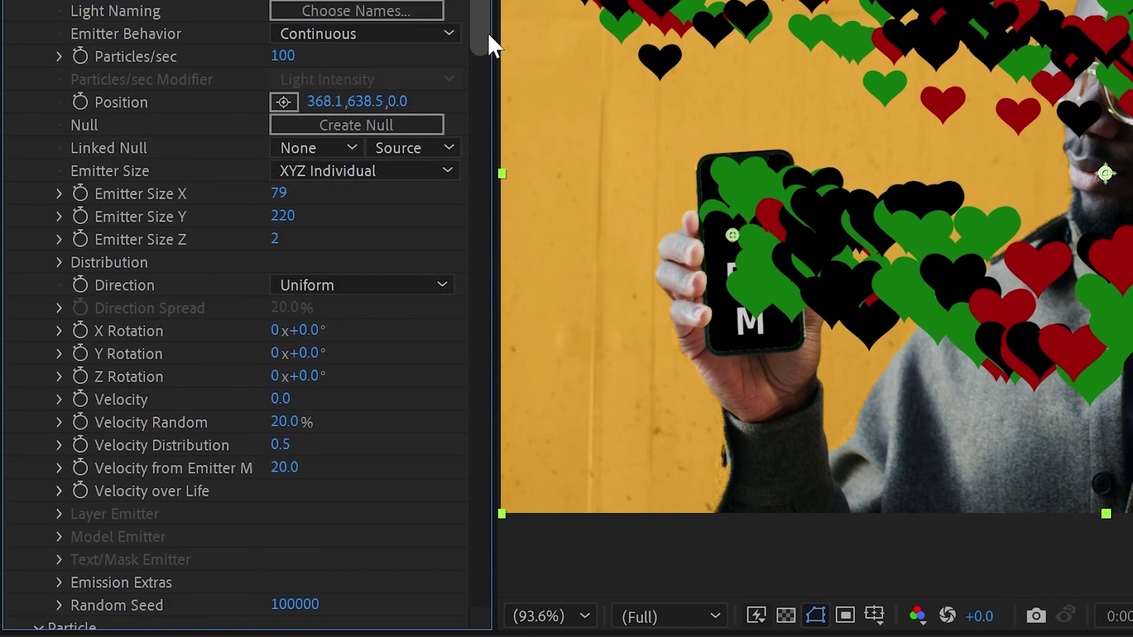
{"action": "left_click", "coordinate": [283, 56]}
{"action": "type", "text": "4"}
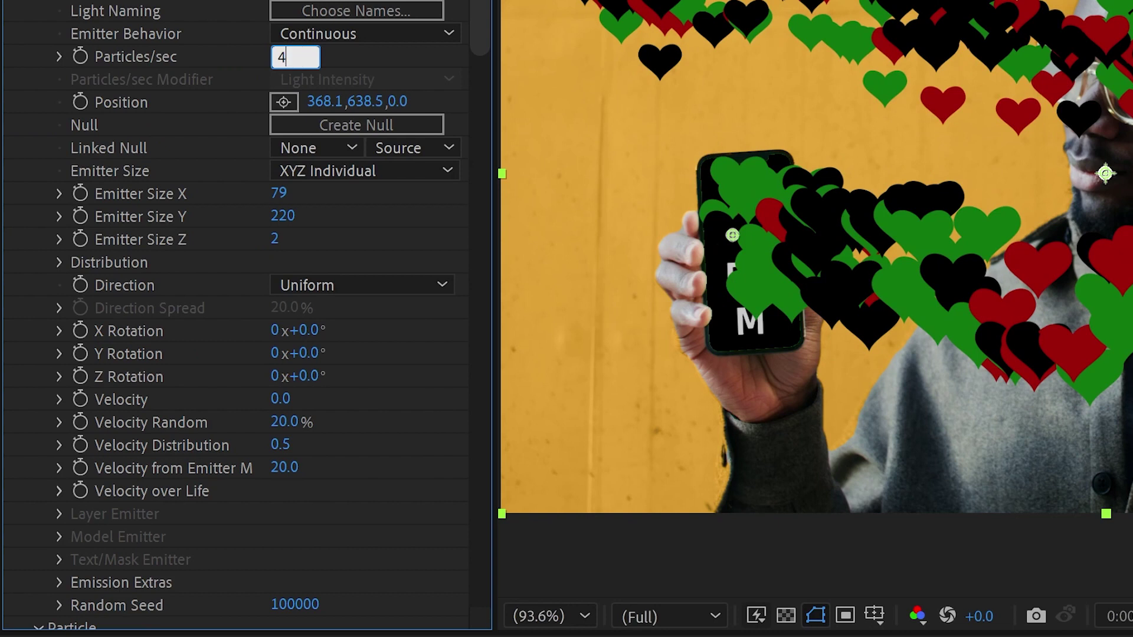
{"action": "type", "text": "0"}
{"action": "key", "text": "Return"}
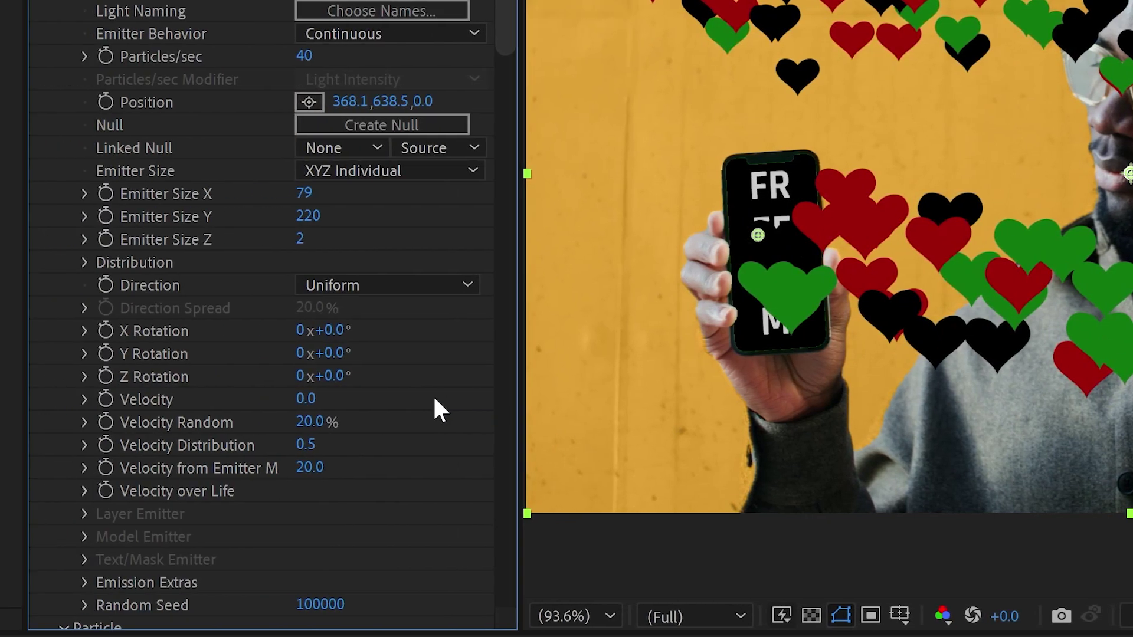
Pick a new shade for the red stop in the colour gradient
{"action": "scroll", "coordinate": [151, 407], "scroll_direction": "down", "scroll_amount": 15}
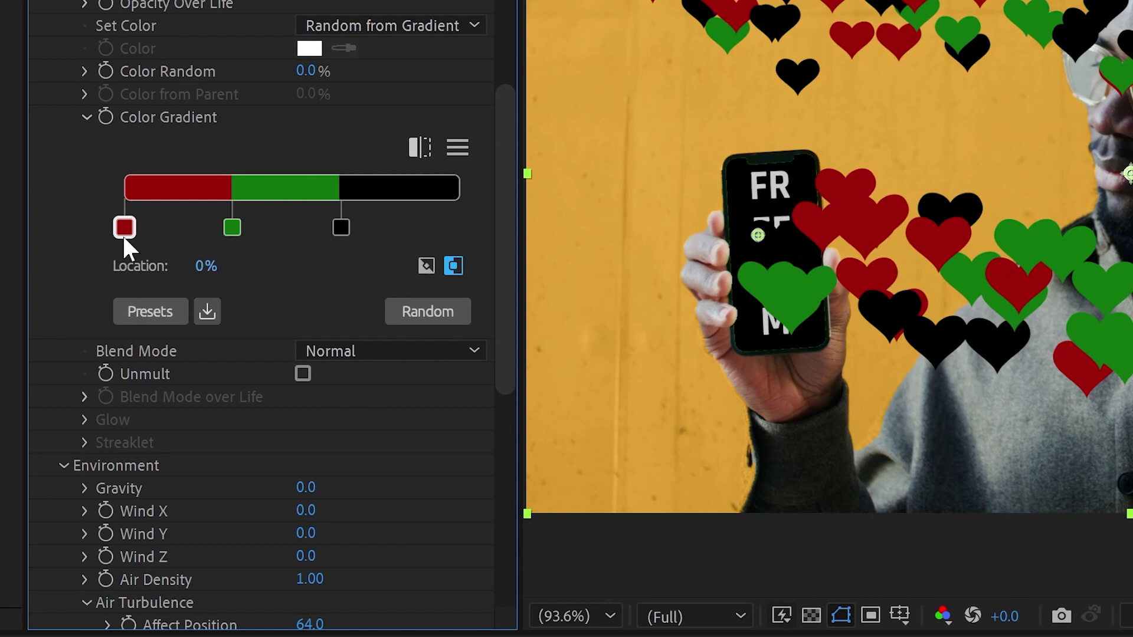
{"action": "double_click", "coordinate": [124, 227]}
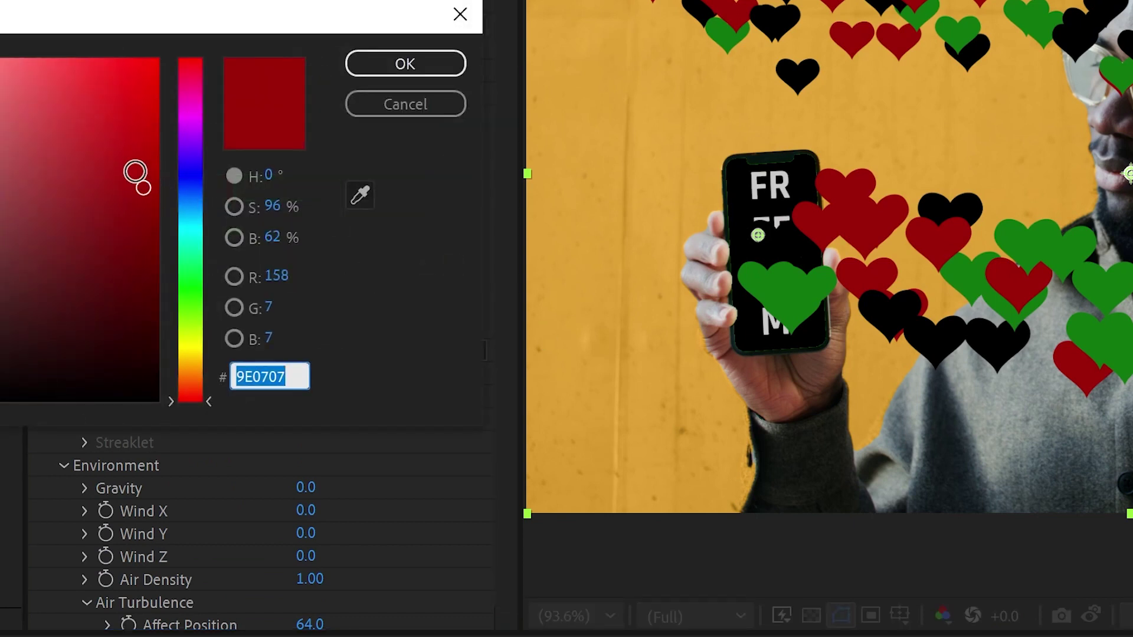
{"action": "left_click_drag", "start_coordinate": [139, 177], "coordinate": [122, 147]}
{"action": "left_click", "coordinate": [405, 64]}
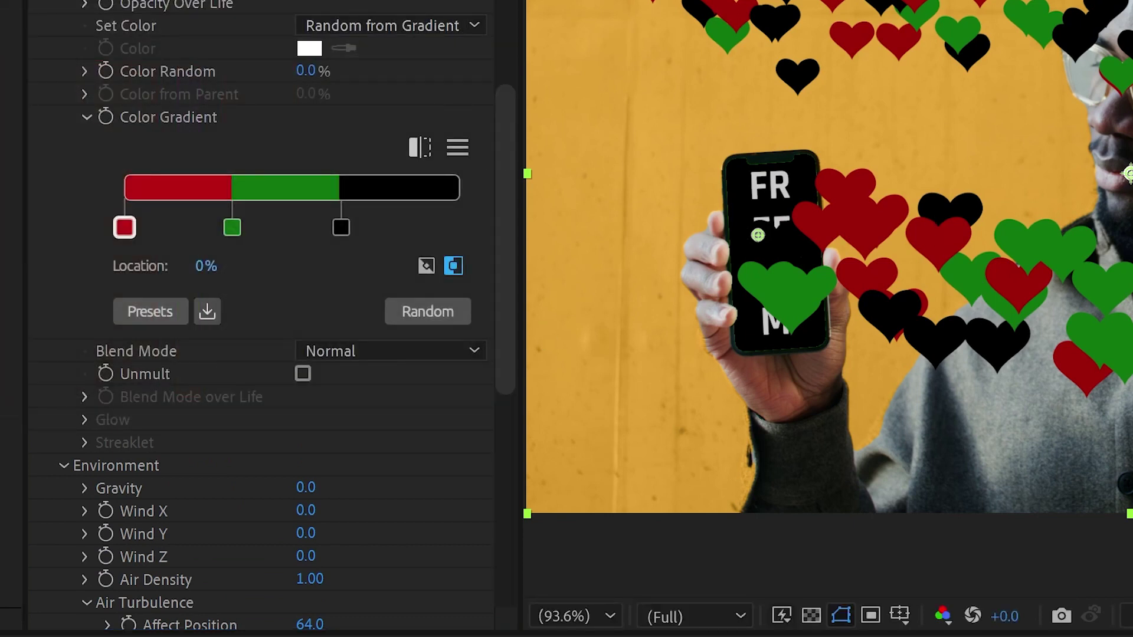
{"action": "scroll", "coordinate": [421, 481], "scroll_direction": "down", "scroll_amount": 5}
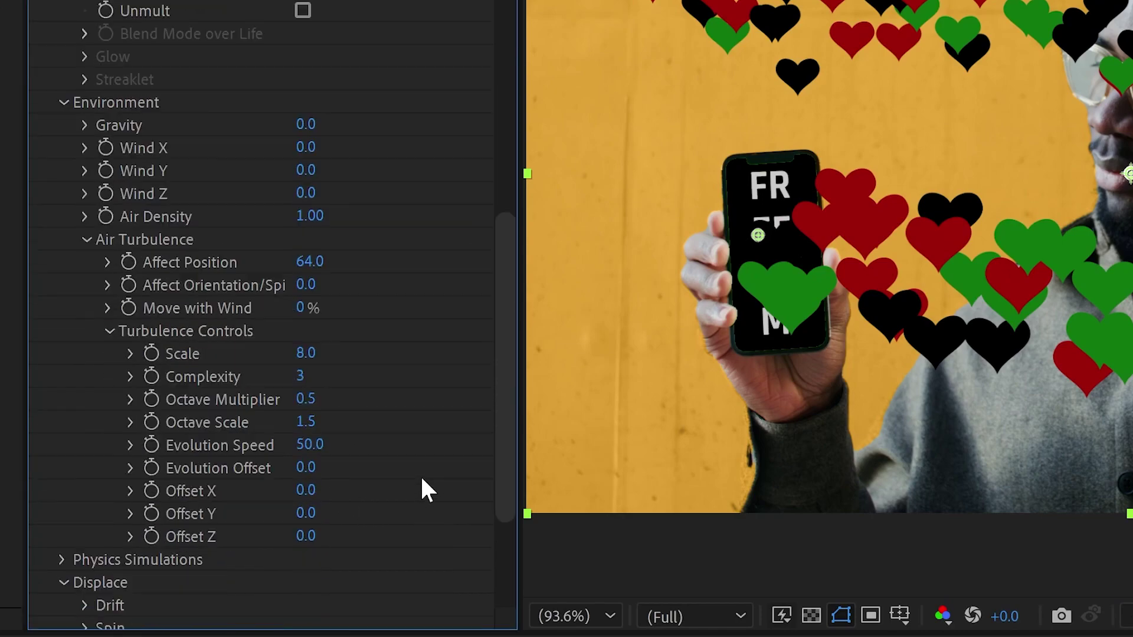
Collapse Environment and Displace, then enable Shadowlets under Lighting
{"action": "left_click", "coordinate": [166, 216]}
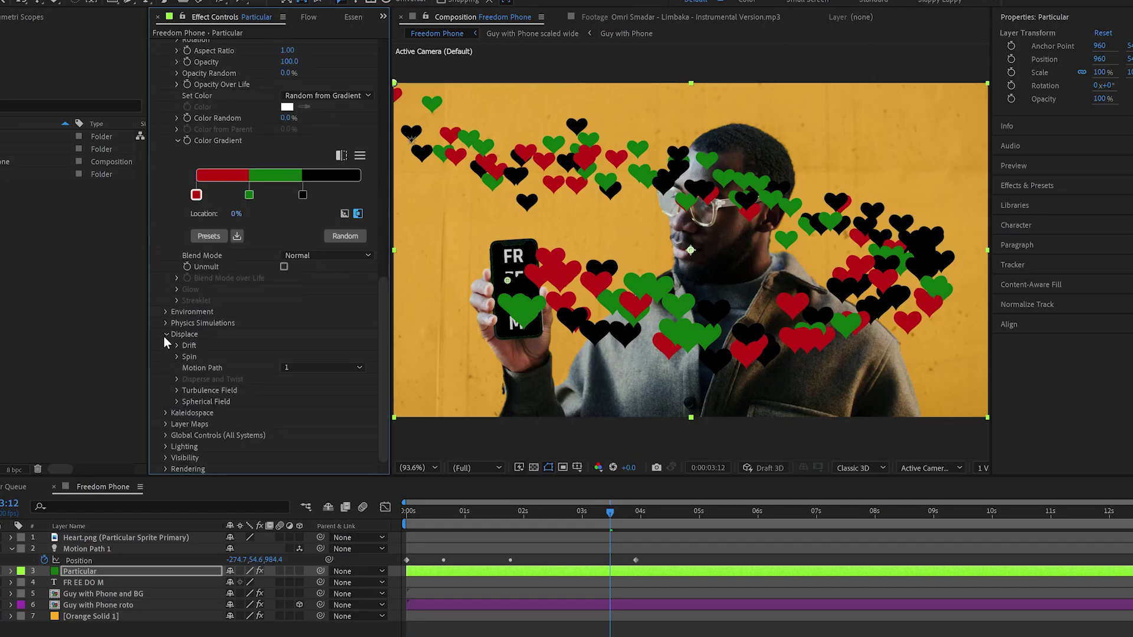
{"action": "left_click", "coordinate": [166, 335]}
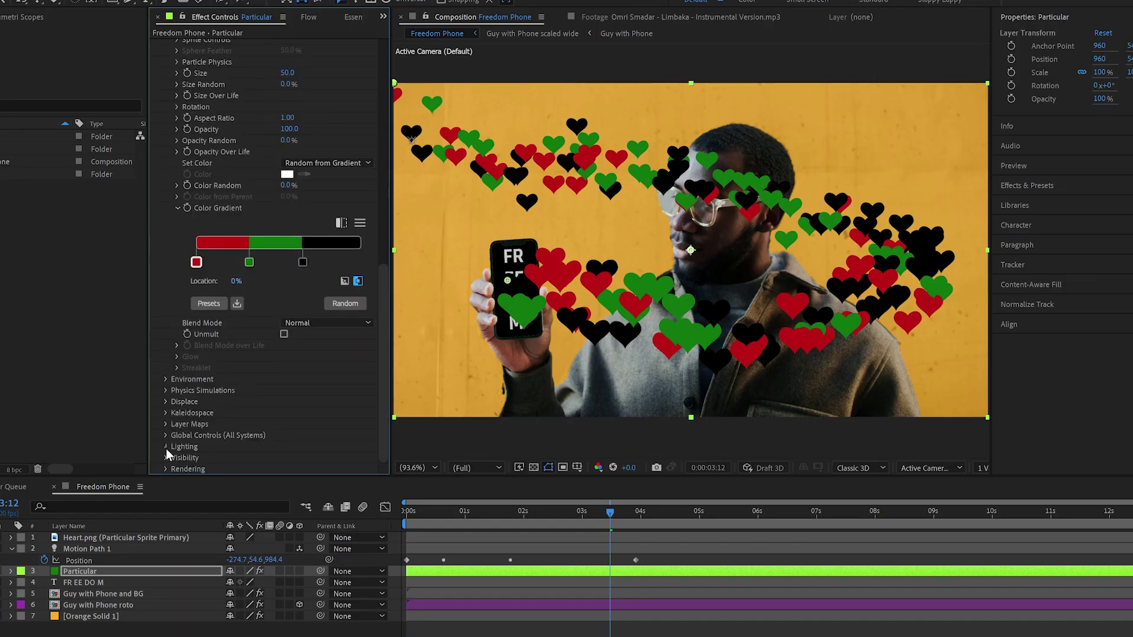
{"action": "left_click", "coordinate": [165, 448]}
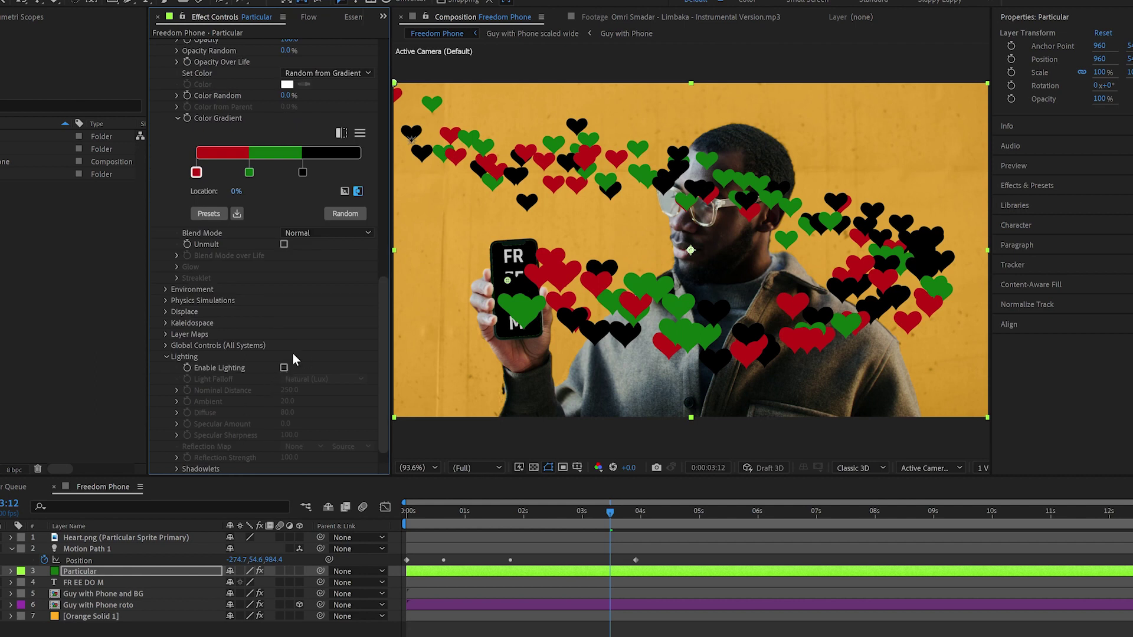
{"action": "scroll", "coordinate": [293, 354], "scroll_direction": "down", "scroll_amount": 1}
{"action": "left_click", "coordinate": [176, 446]}
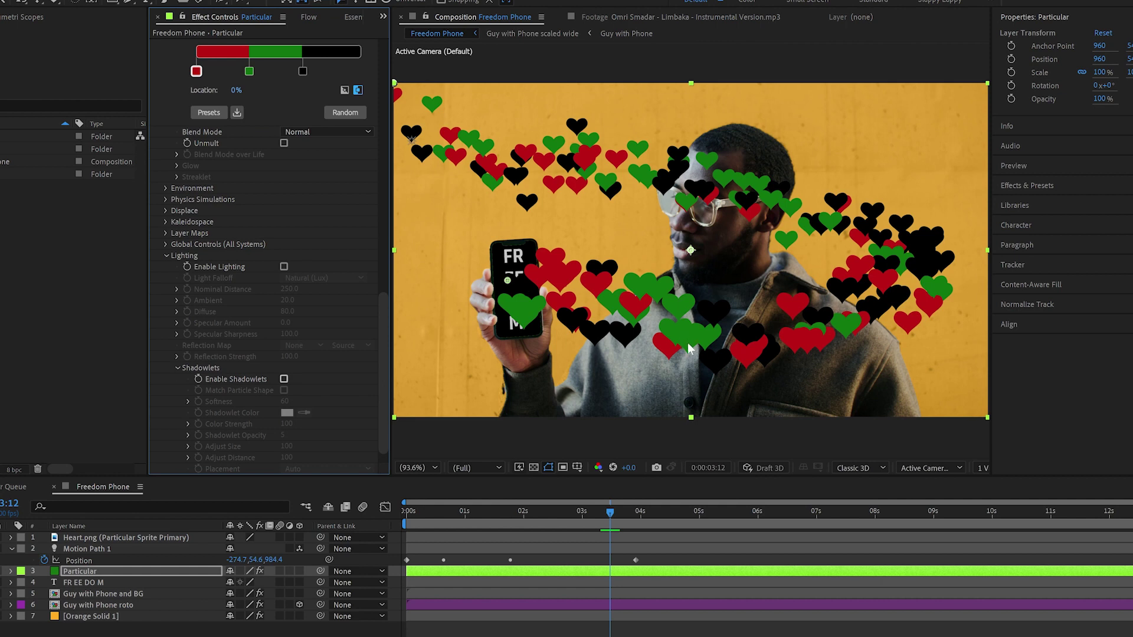
{"action": "left_click", "coordinate": [284, 380]}
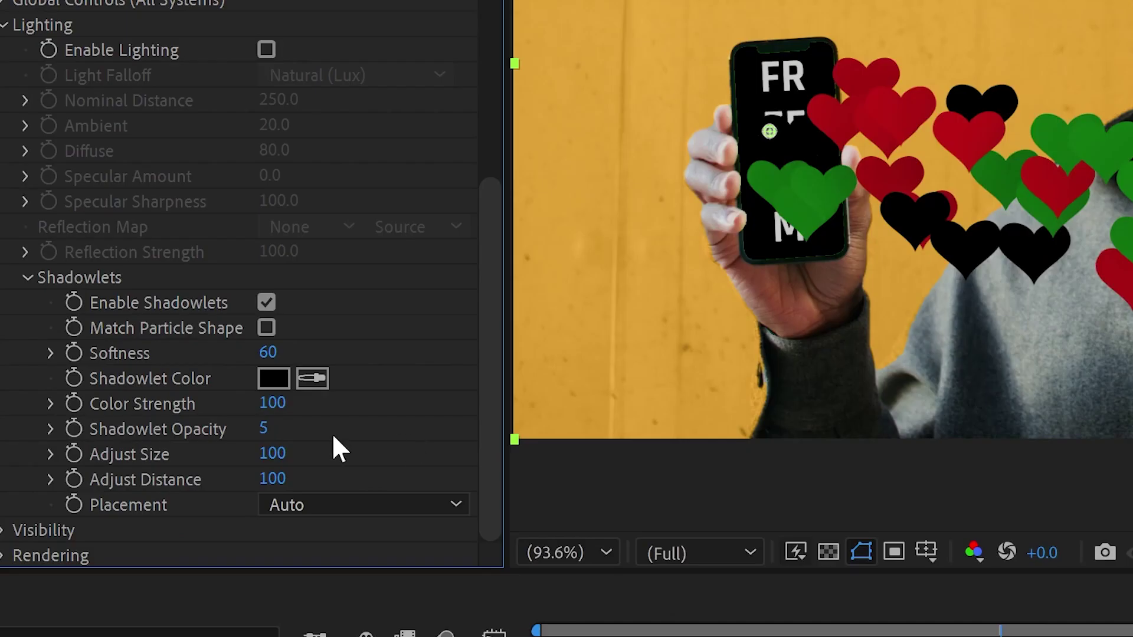
Set shadowlet Opacity 11, Adjust Size 95 and Adjust Distance 45
{"action": "left_click", "coordinate": [263, 438]}
{"action": "type", "text": "11"}
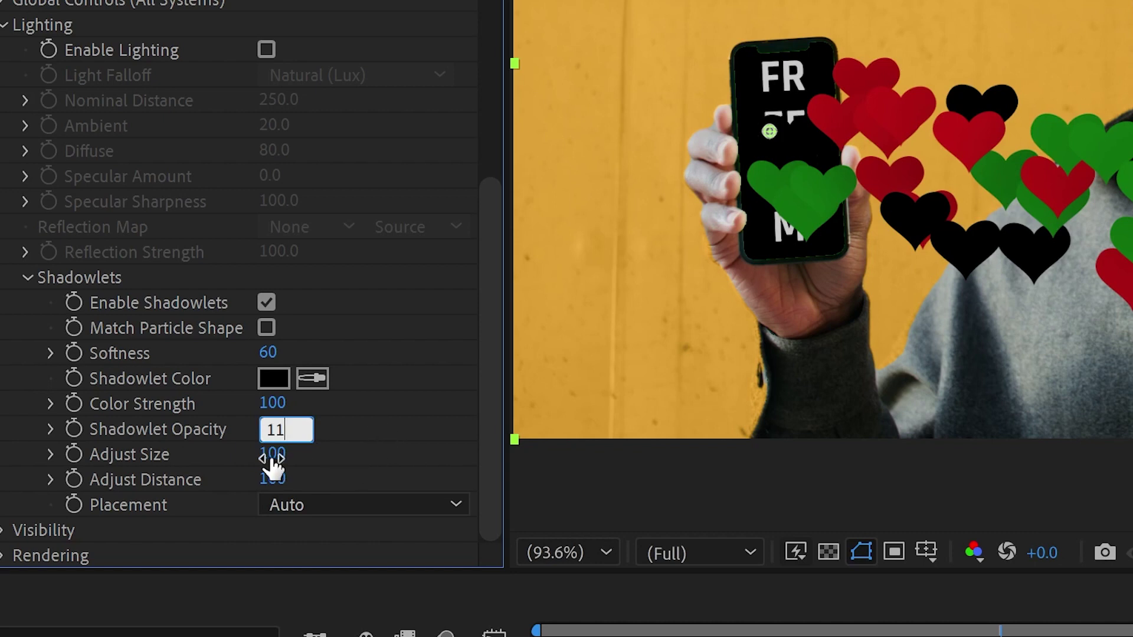
{"action": "left_click", "coordinate": [277, 455]}
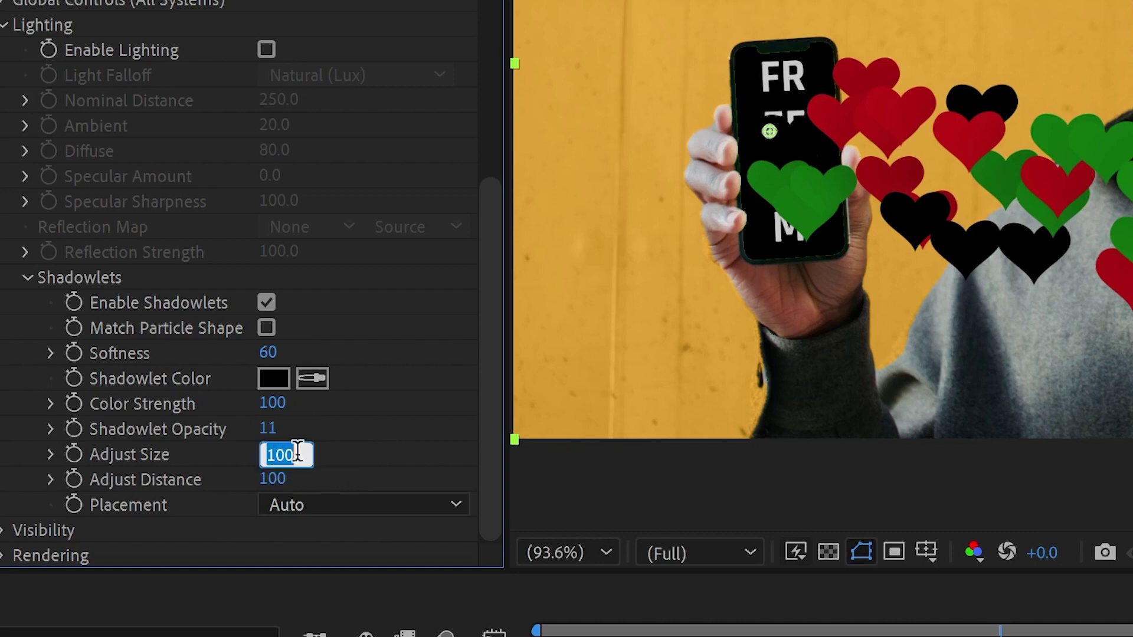
{"action": "type", "text": "95"}
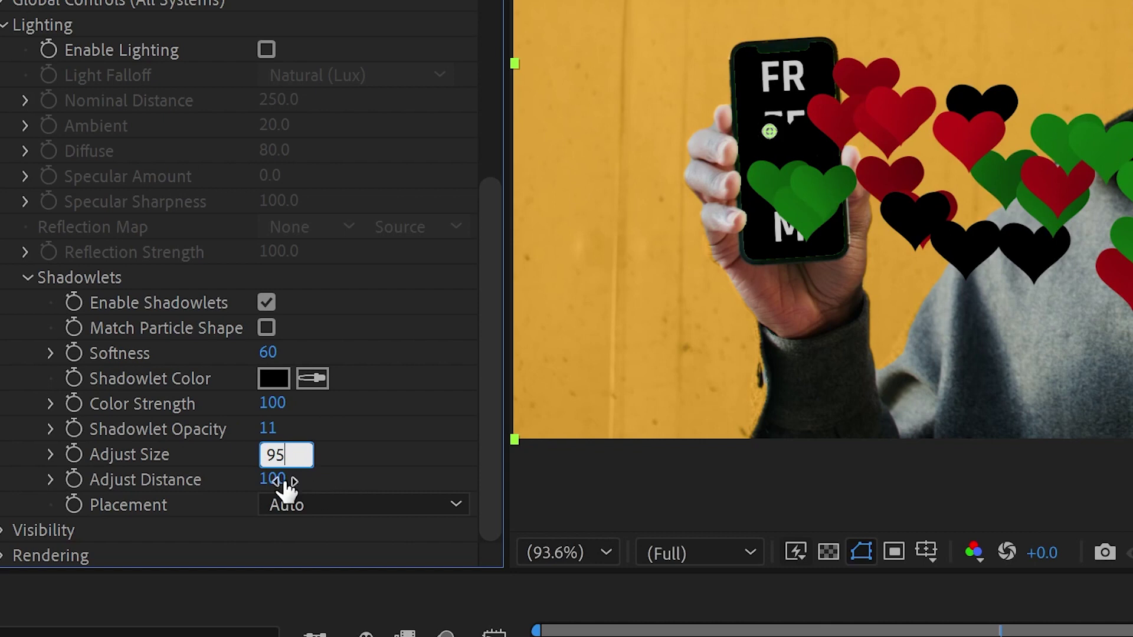
{"action": "left_click", "coordinate": [278, 480]}
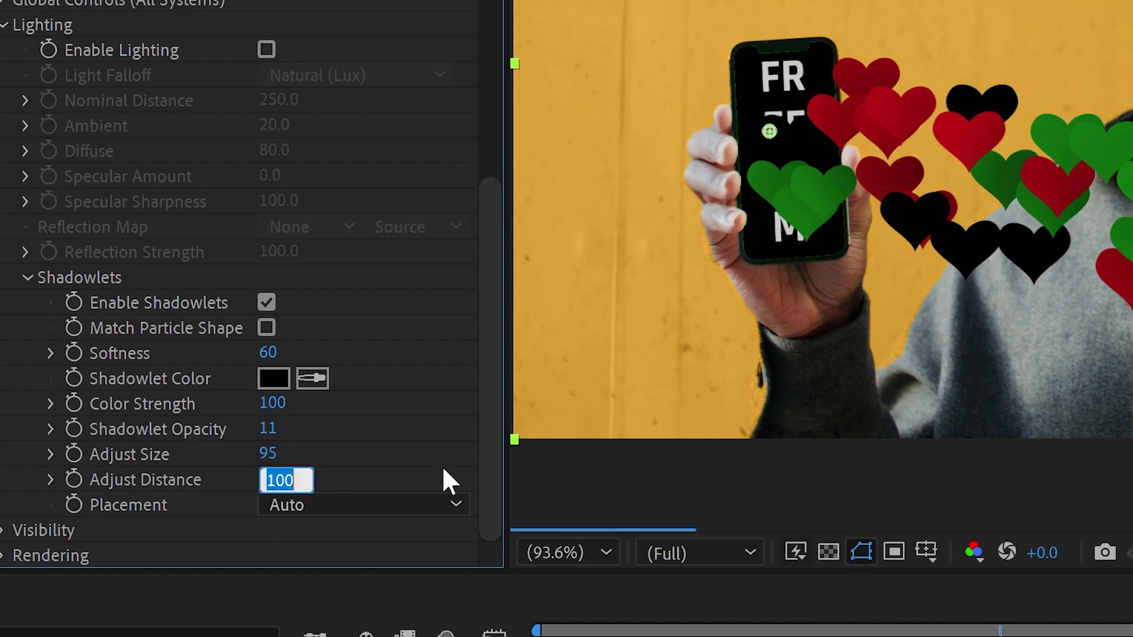
{"action": "type", "text": "45"}
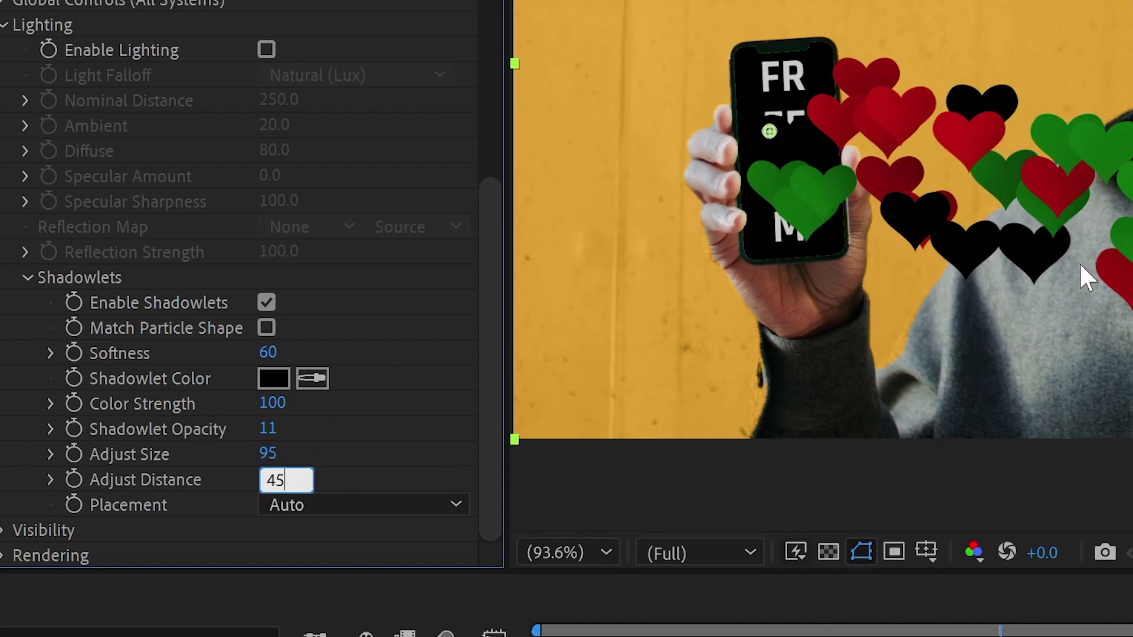
{"action": "key", "text": "Return"}
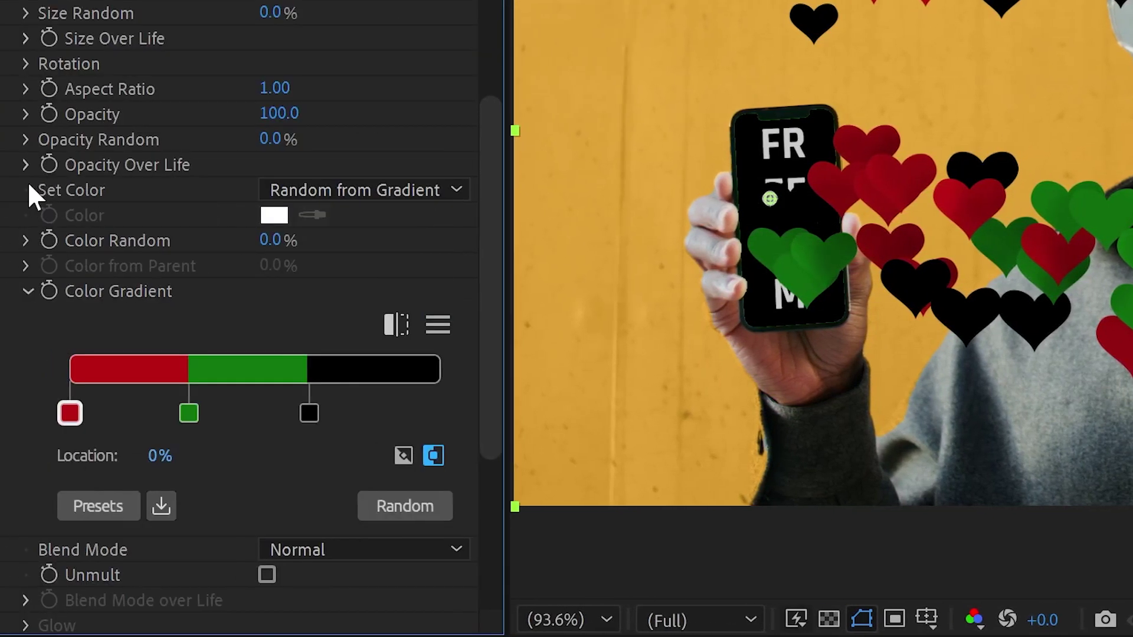
Shape the Size Over Life curve to start at 0% and reach full size by 15% of lifetime
{"action": "scroll", "coordinate": [36, 195], "scroll_direction": "up", "scroll_amount": 8}
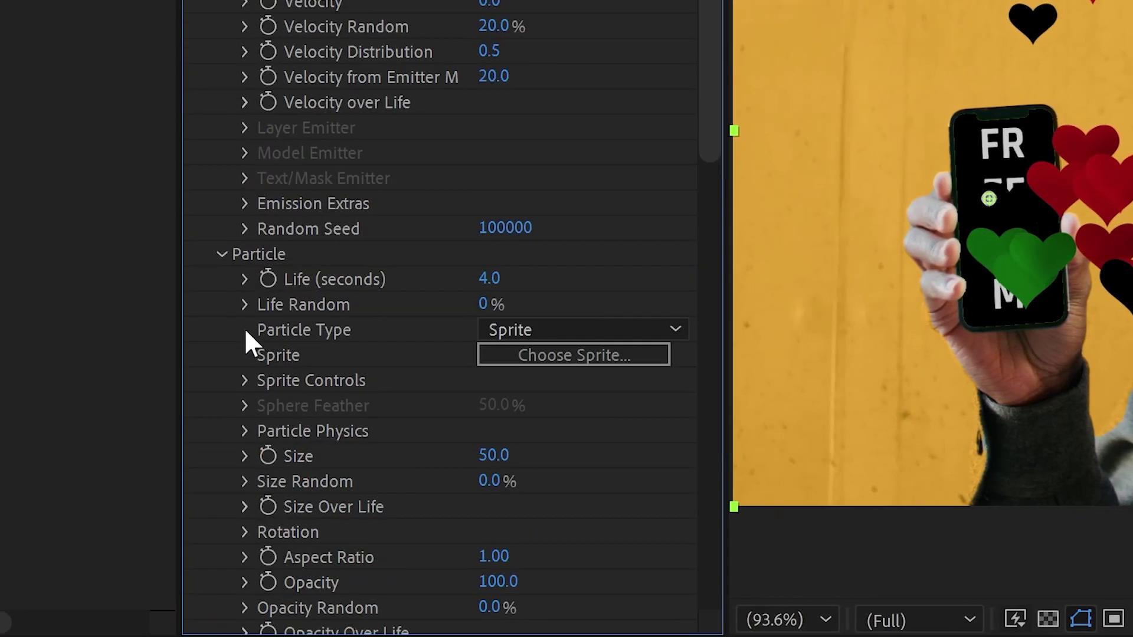
{"action": "scroll", "coordinate": [248, 342], "scroll_direction": "down", "scroll_amount": 6}
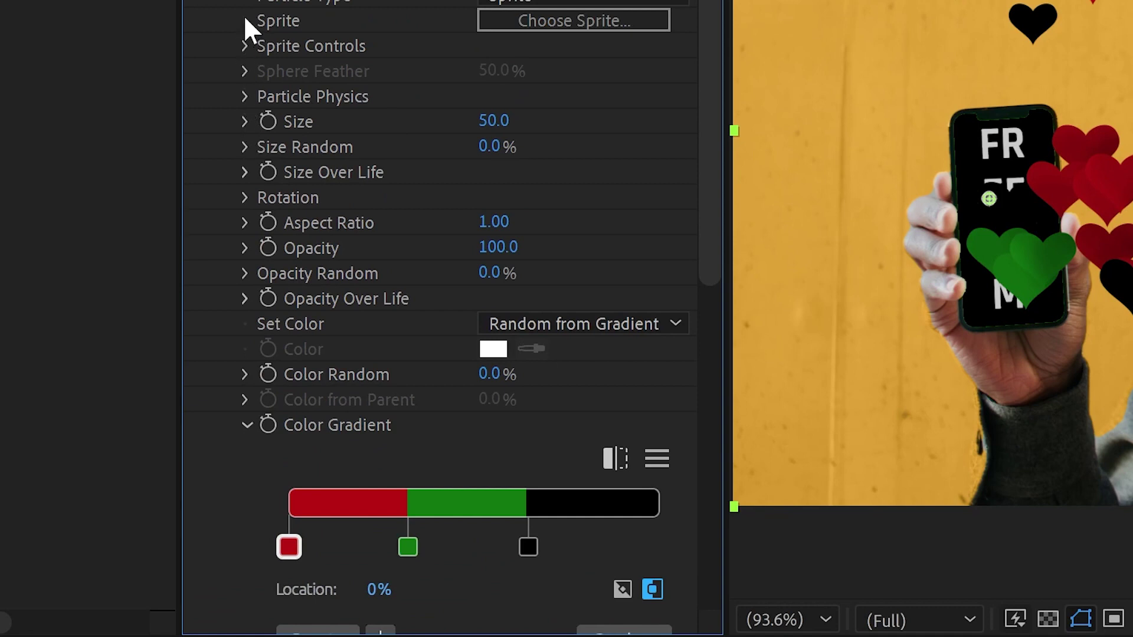
{"action": "left_click", "coordinate": [247, 173]}
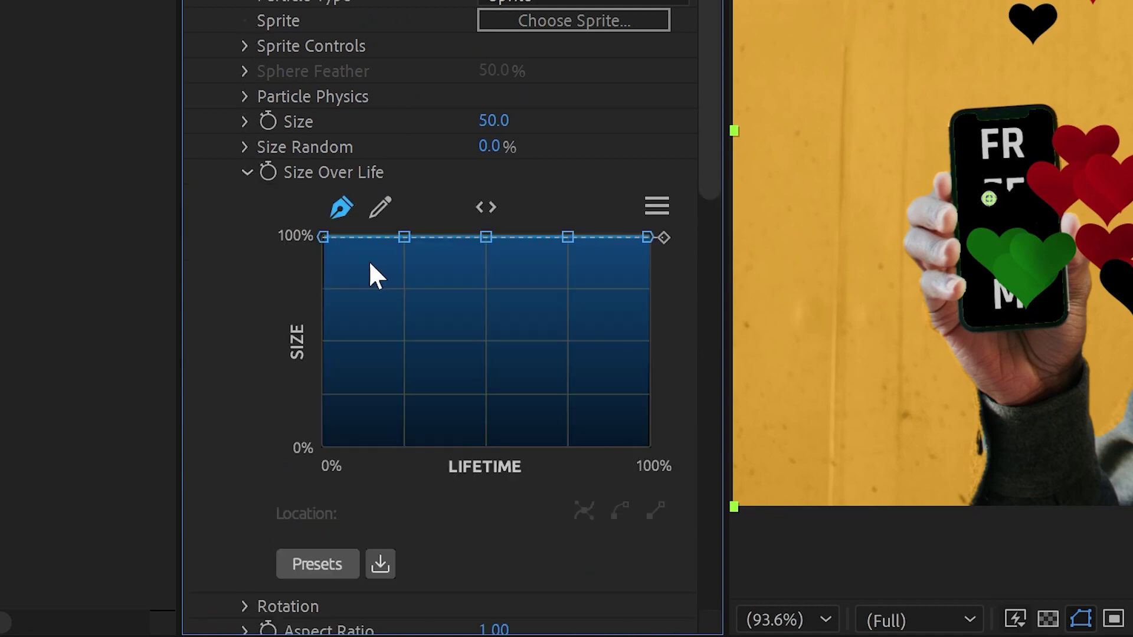
{"action": "left_click", "coordinate": [324, 237]}
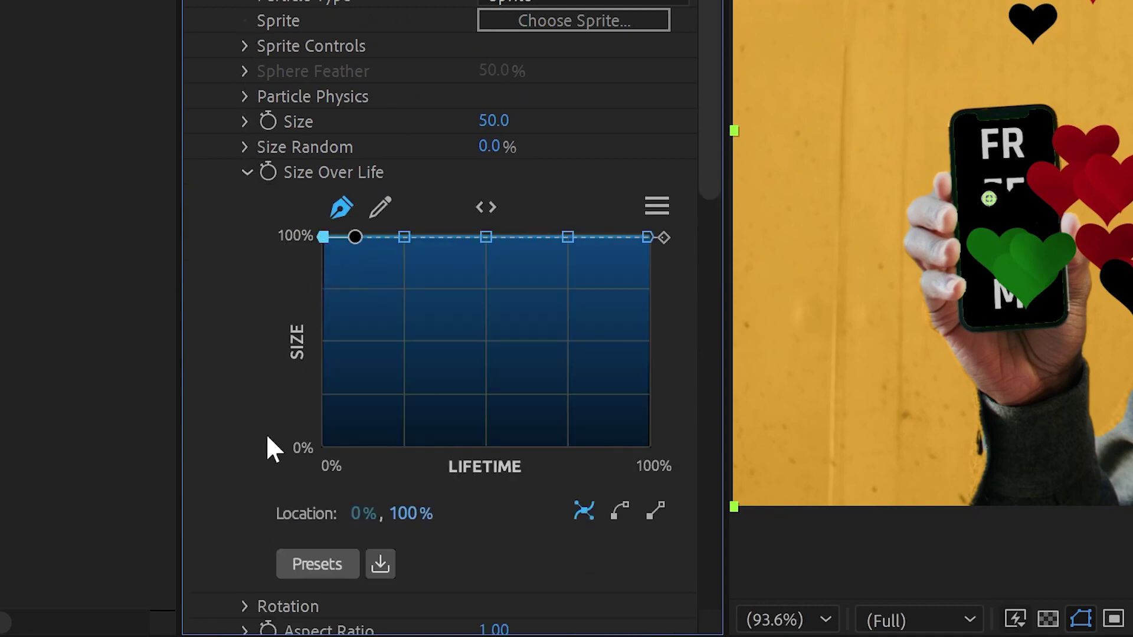
{"action": "left_click_drag", "start_coordinate": [265, 433], "coordinate": [266, 510]}
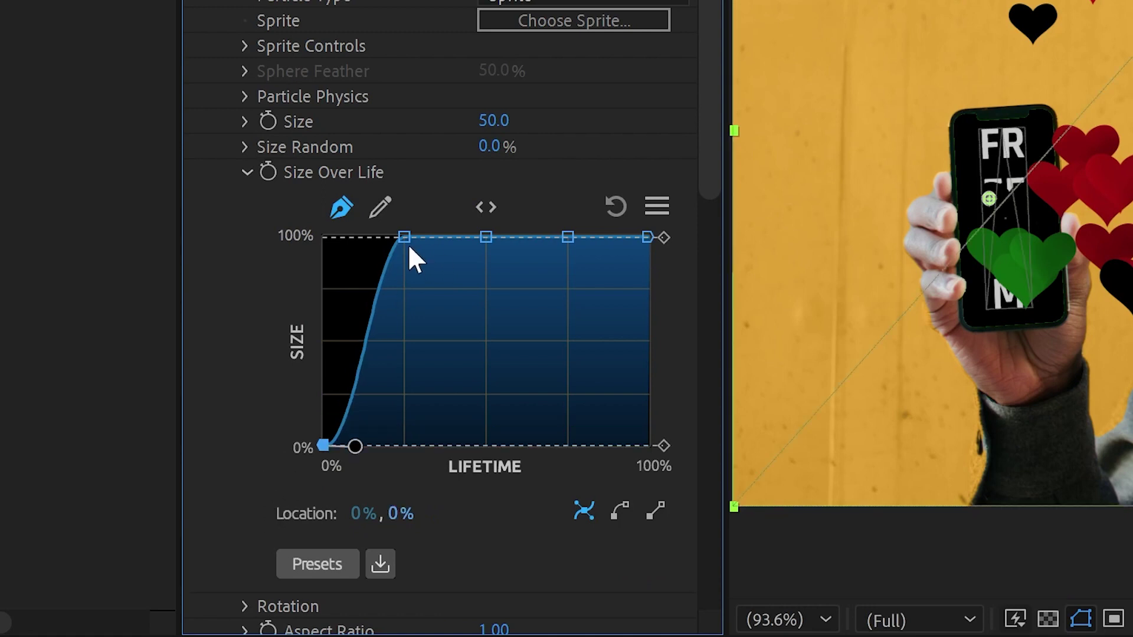
{"action": "left_click_drag", "start_coordinate": [405, 237], "coordinate": [370, 239]}
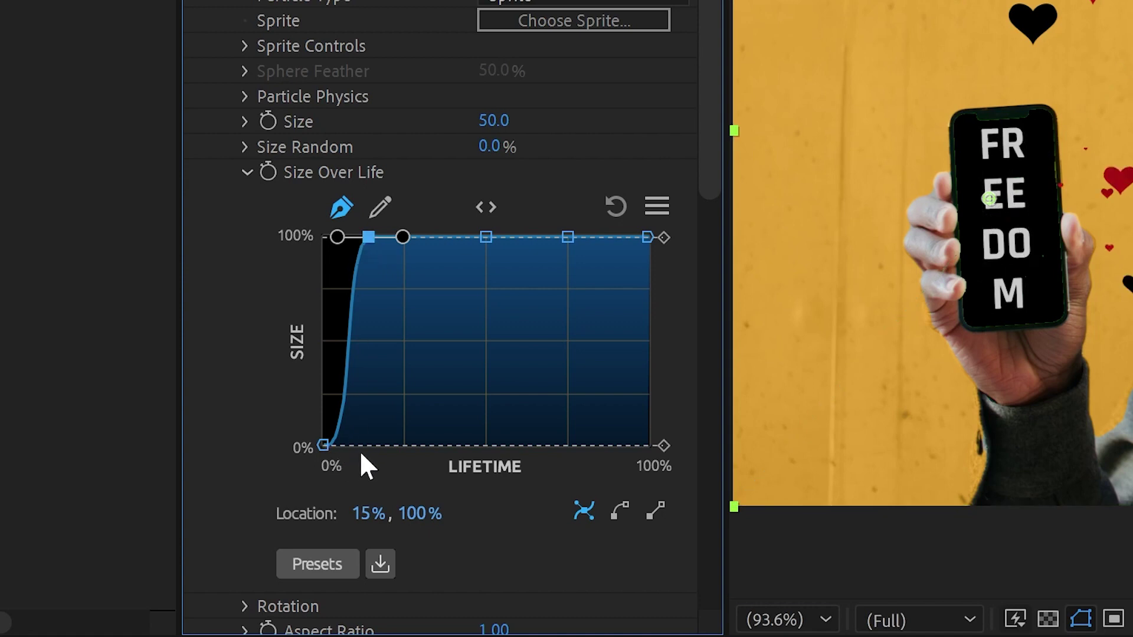
{"action": "left_click", "coordinate": [323, 446]}
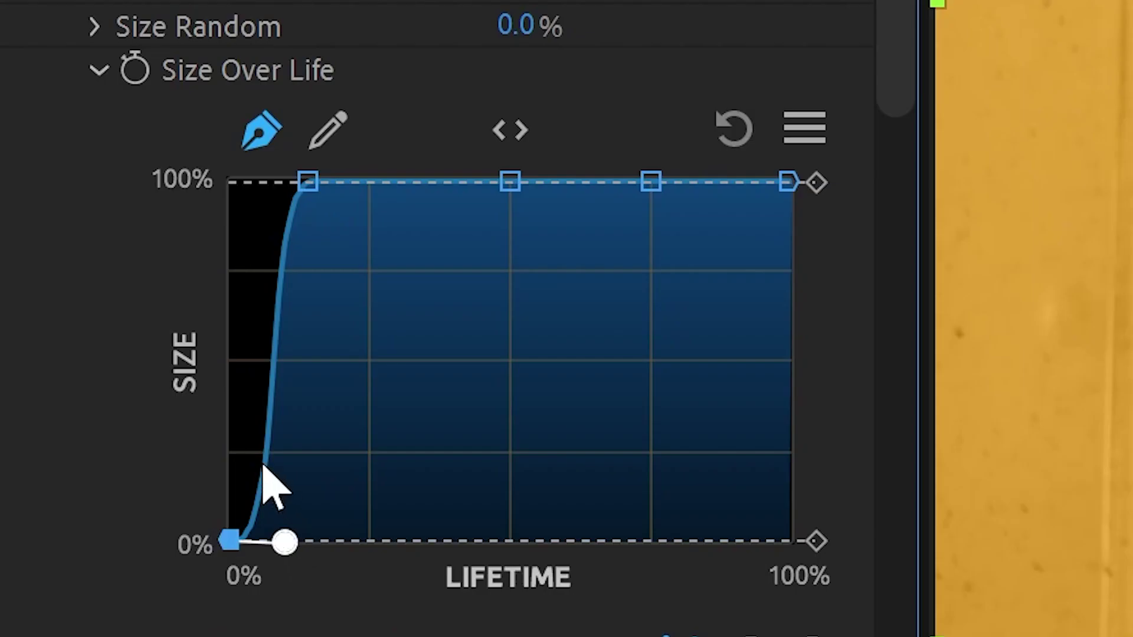
{"action": "left_click_drag", "start_coordinate": [285, 541], "coordinate": [230, 437]}
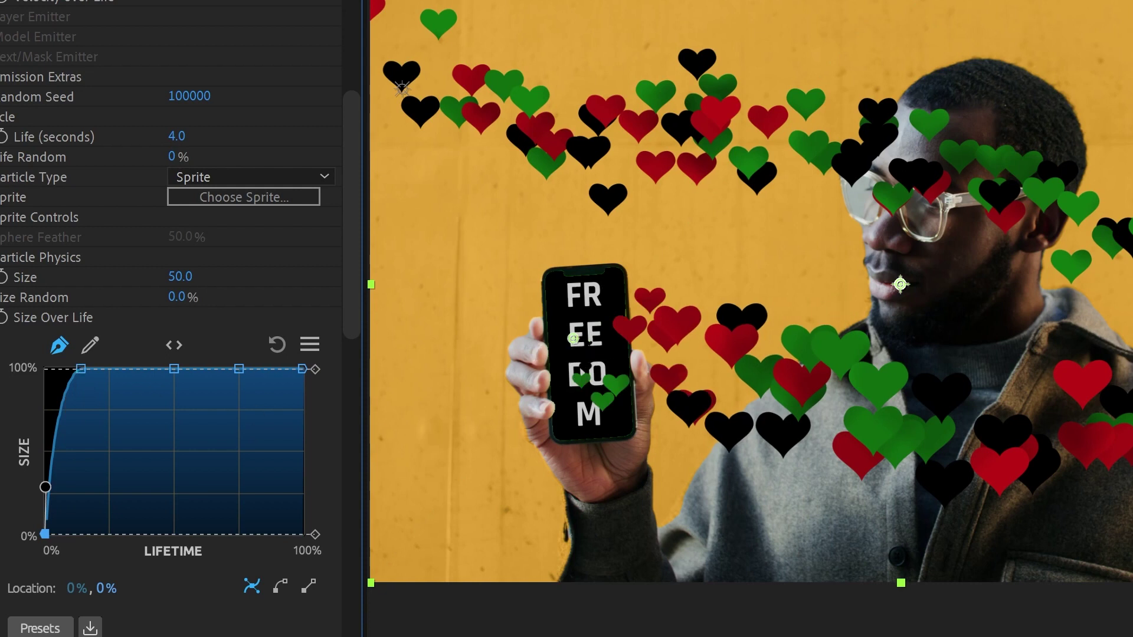
Under Visibility, set Obscuring Layer to Guy with Phone roto with Effects & Masks as source
{"action": "left_click", "coordinate": [5, 117]}
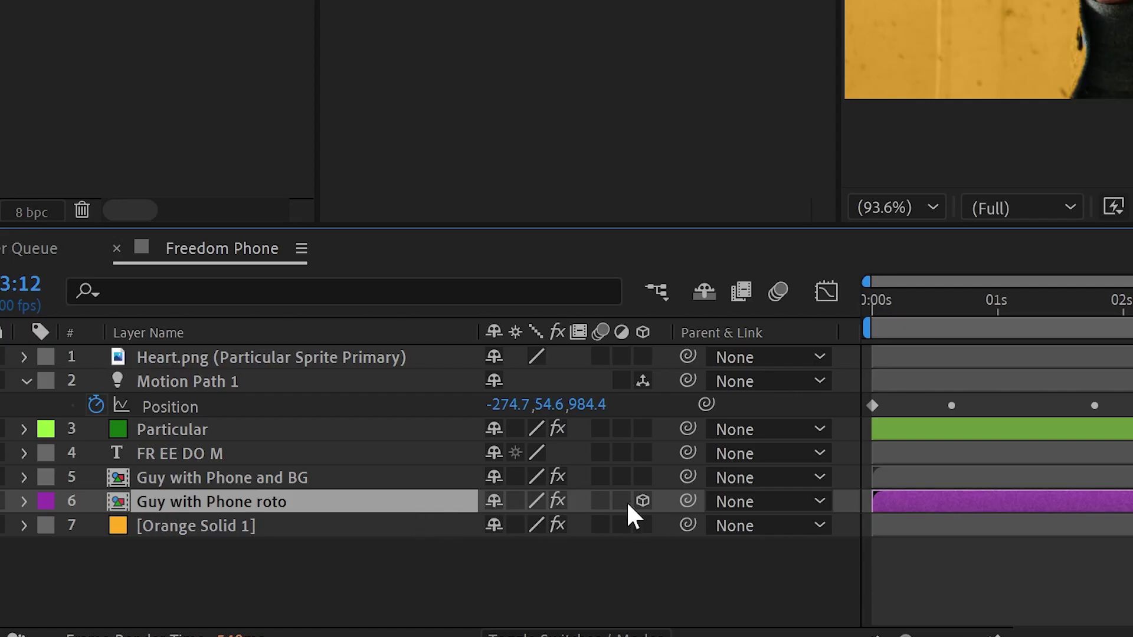
{"action": "left_click", "coordinate": [180, 432]}
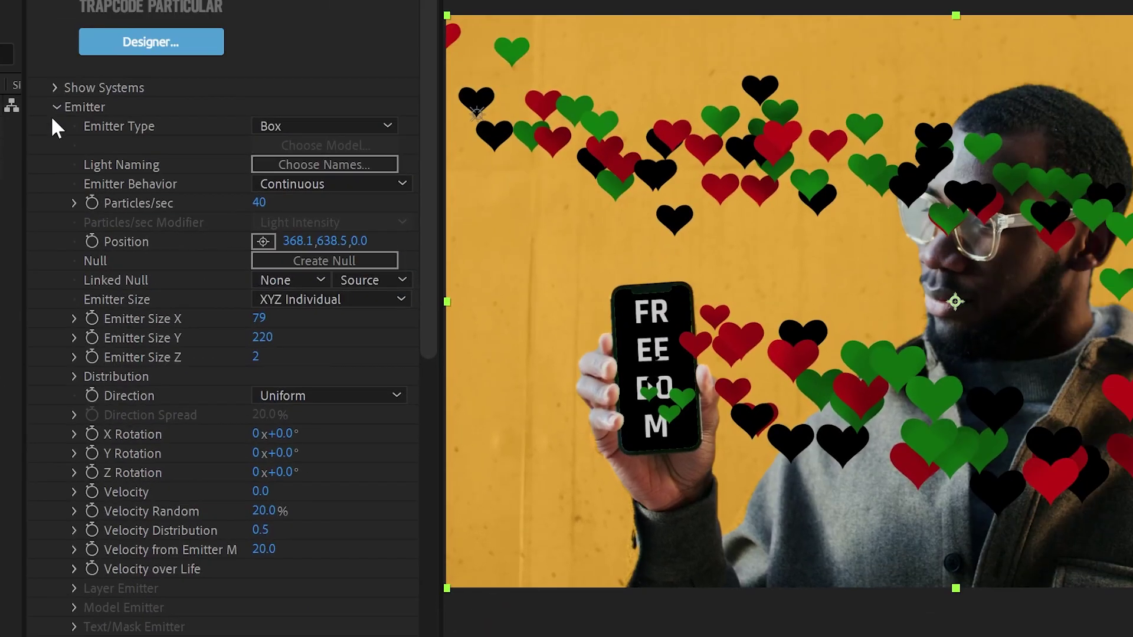
{"action": "left_click", "coordinate": [54, 107]}
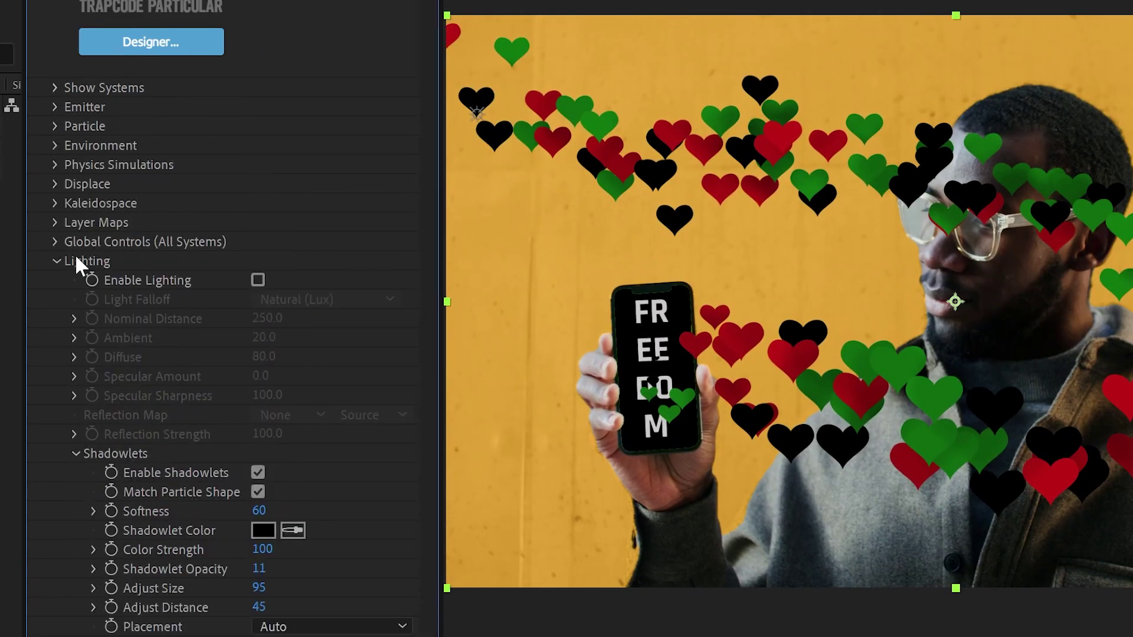
{"action": "left_click", "coordinate": [52, 264]}
{"action": "left_click", "coordinate": [55, 282]}
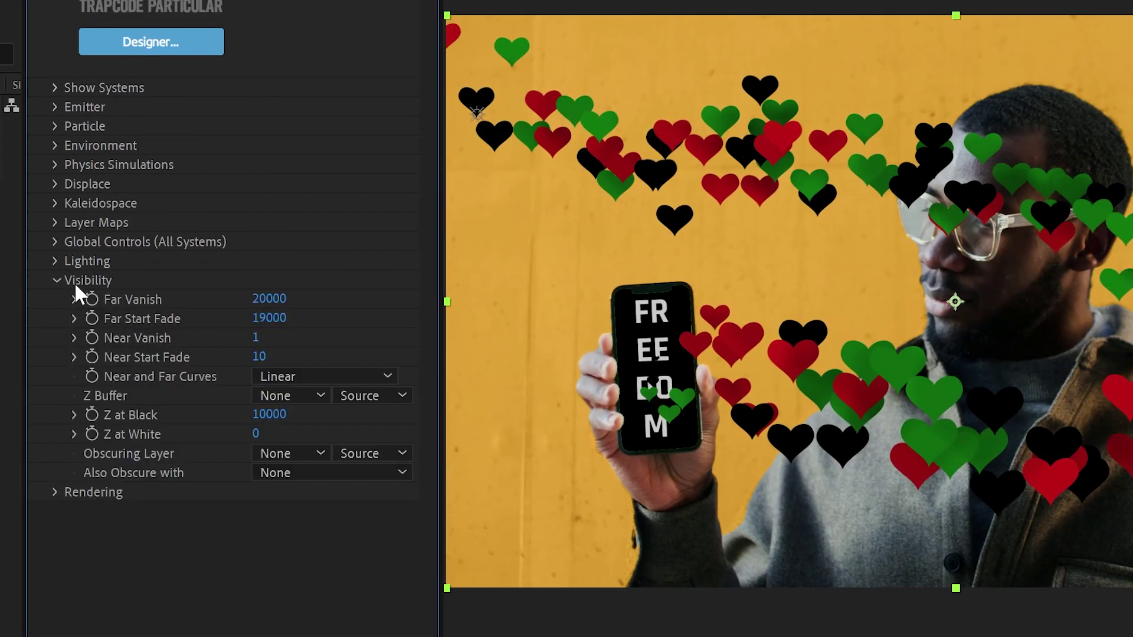
{"action": "left_click", "coordinate": [291, 458]}
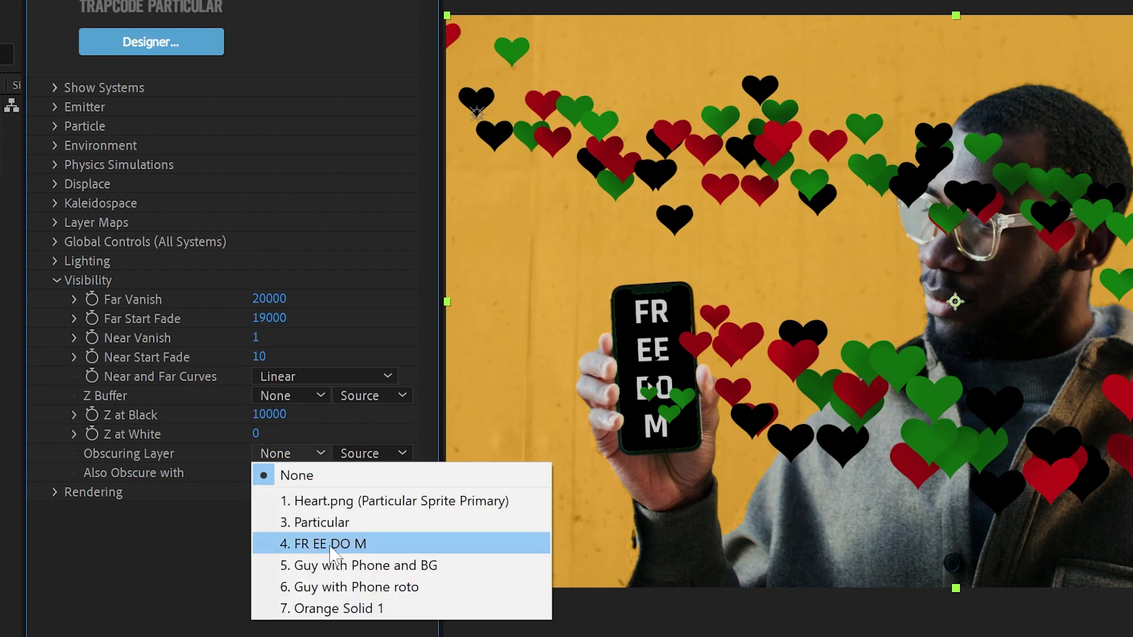
{"action": "left_click", "coordinate": [329, 587]}
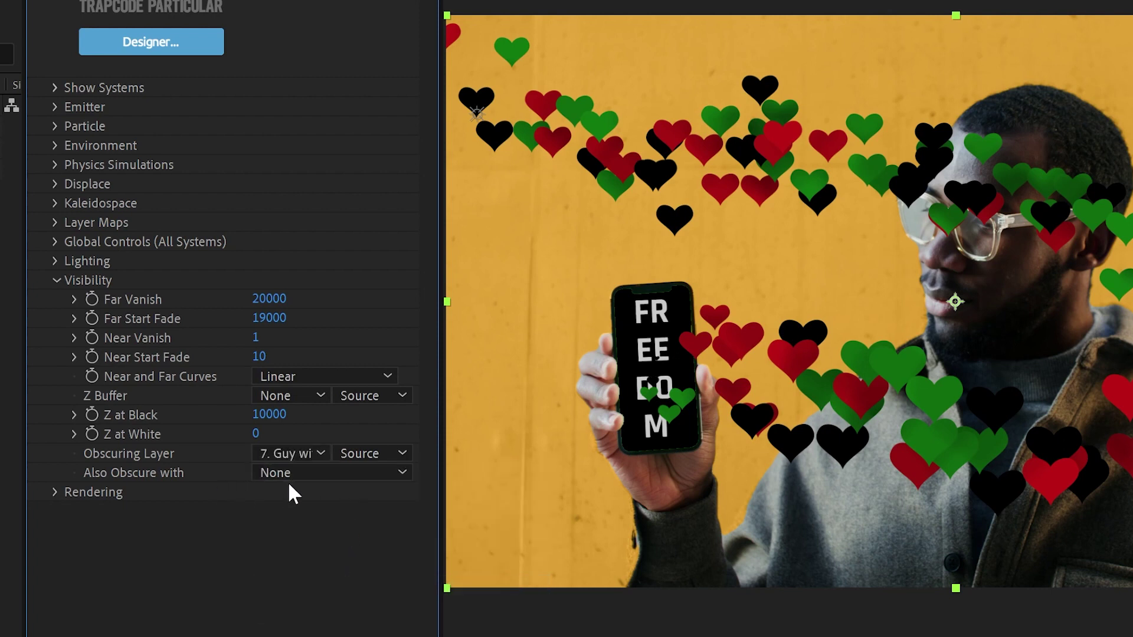
{"action": "left_click", "coordinate": [360, 452]}
{"action": "left_click", "coordinate": [389, 516]}
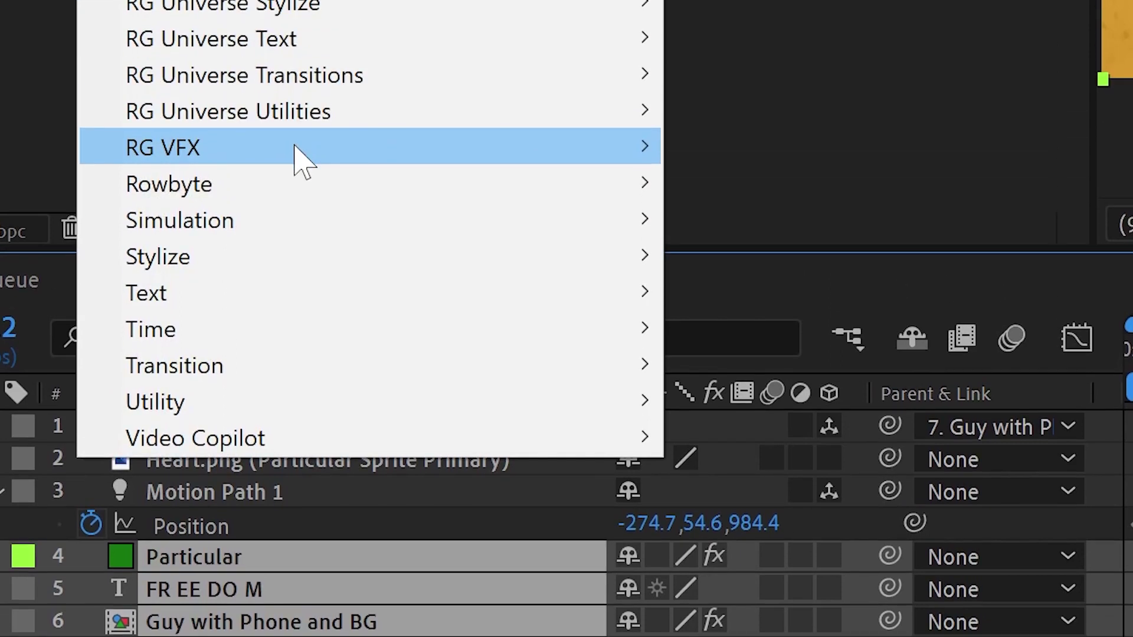
Apply Supercomp and add Reverse Light Wrap to the Particular hearts layer
{"action": "mouse_move", "coordinate": [337, 197]}
{"action": "left_click", "coordinate": [798, 549]}
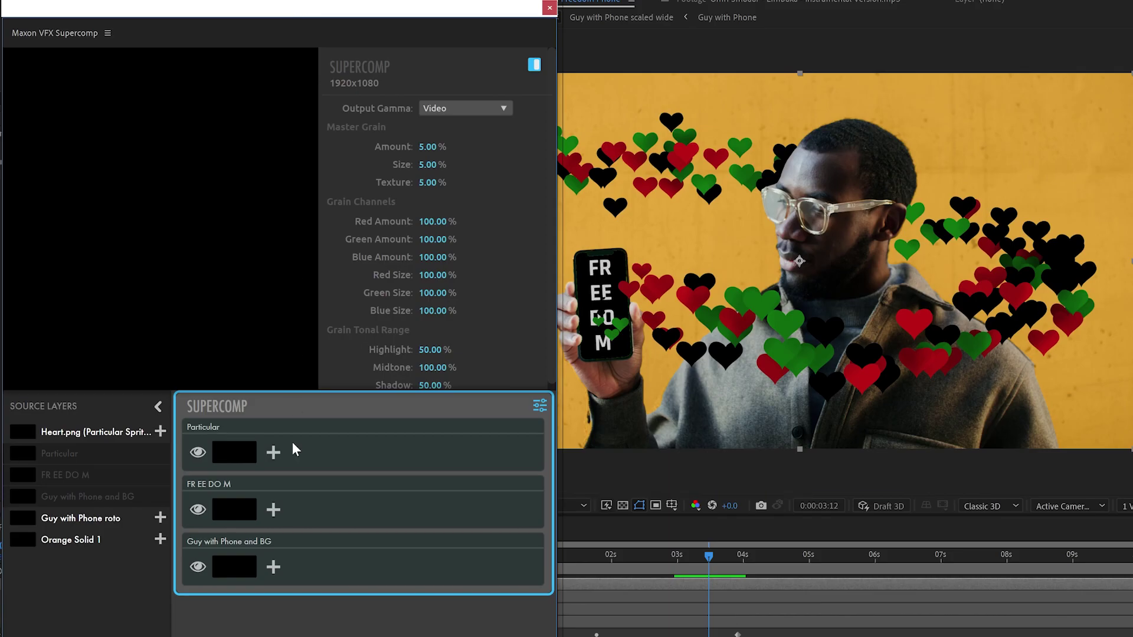
{"action": "left_click", "coordinate": [273, 453]}
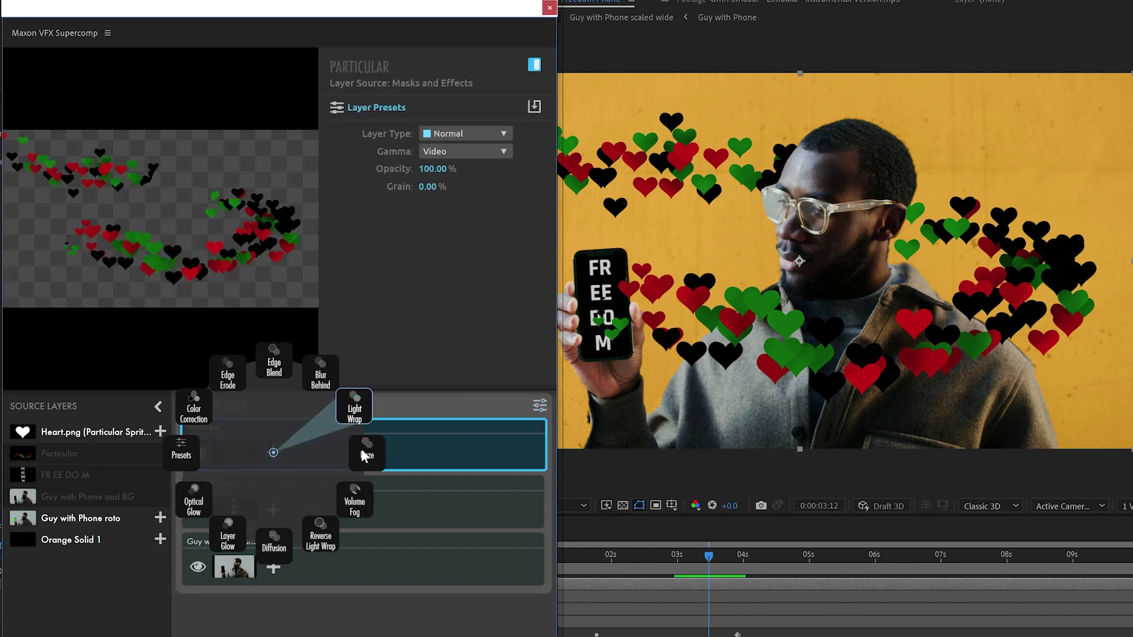
{"action": "left_click", "coordinate": [323, 543]}
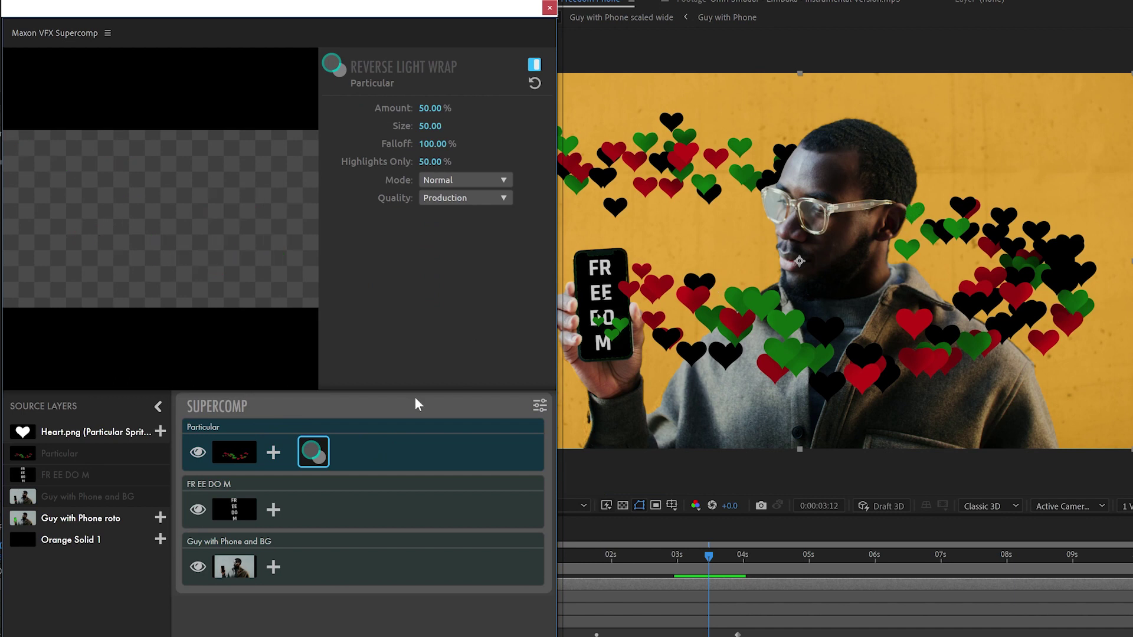
Give the FR EE DO M text an Optical Glow with a slightly lowered Amount
{"action": "left_click", "coordinate": [273, 510]}
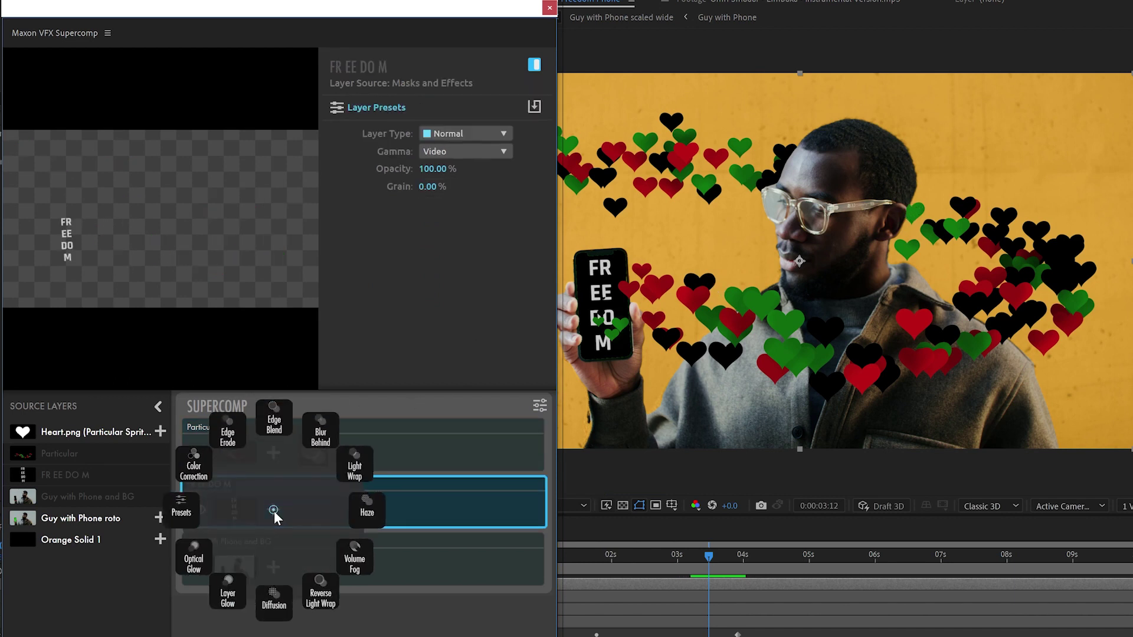
{"action": "left_click", "coordinate": [196, 568]}
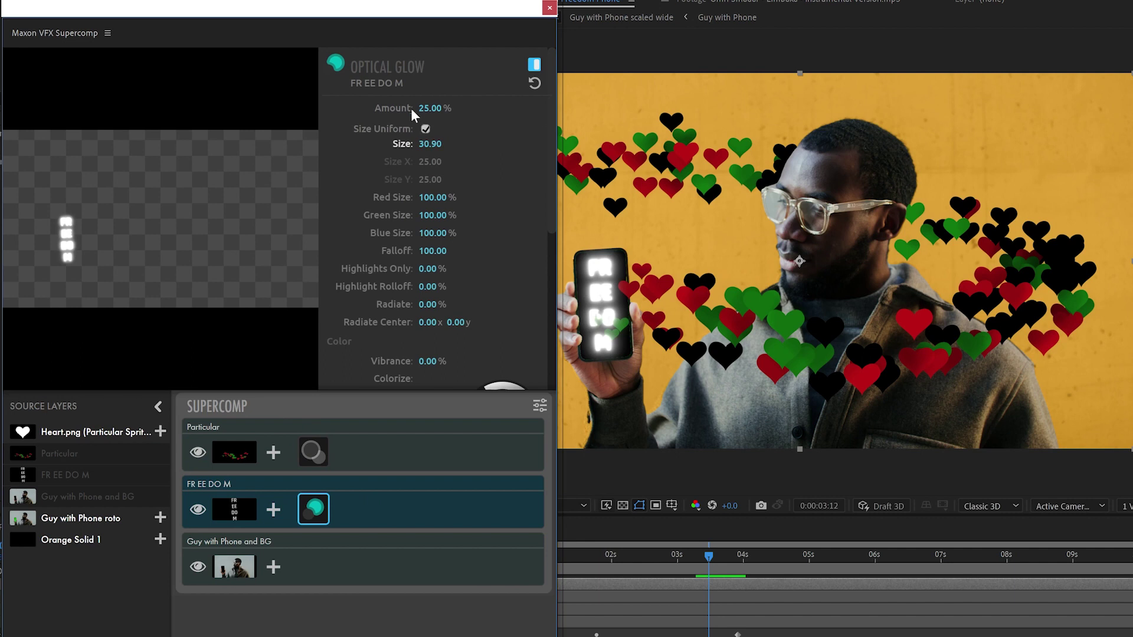
{"action": "left_click_drag", "start_coordinate": [429, 108], "coordinate": [422, 108]}
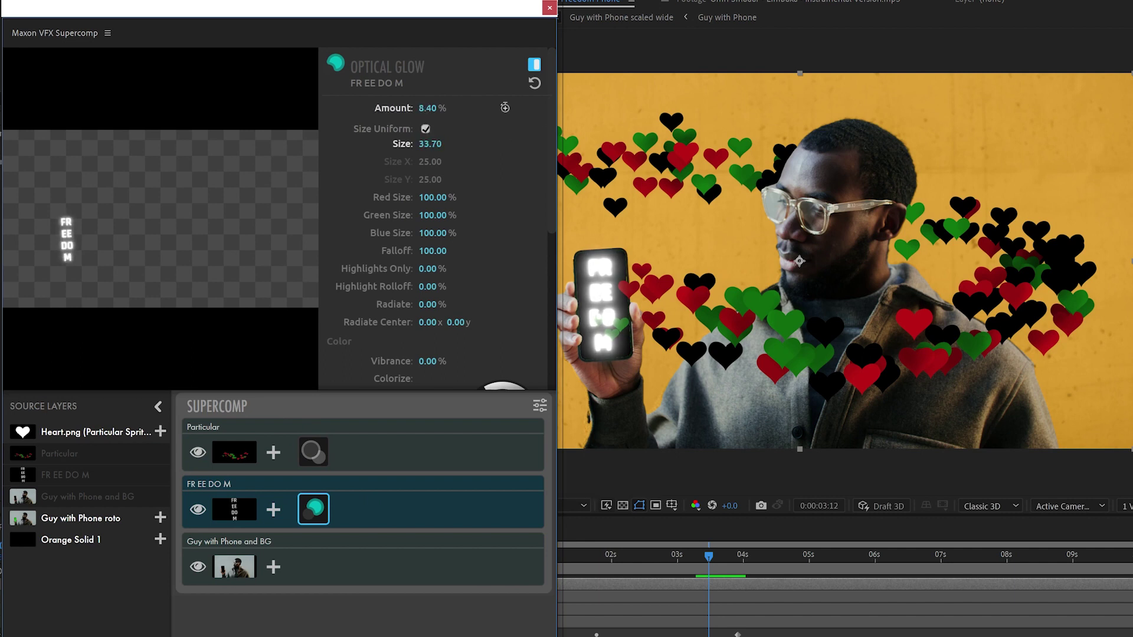
Add Color Correction set to Match Background, plus a Light Wrap, to the hearts
{"action": "left_click", "coordinate": [275, 453]}
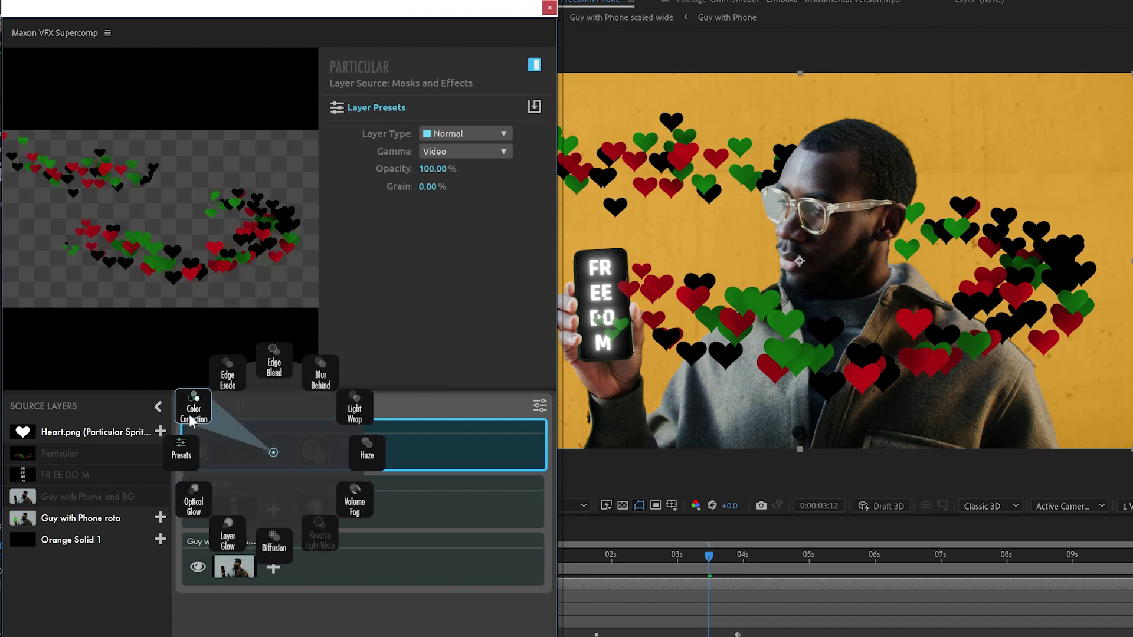
{"action": "left_click", "coordinate": [192, 414]}
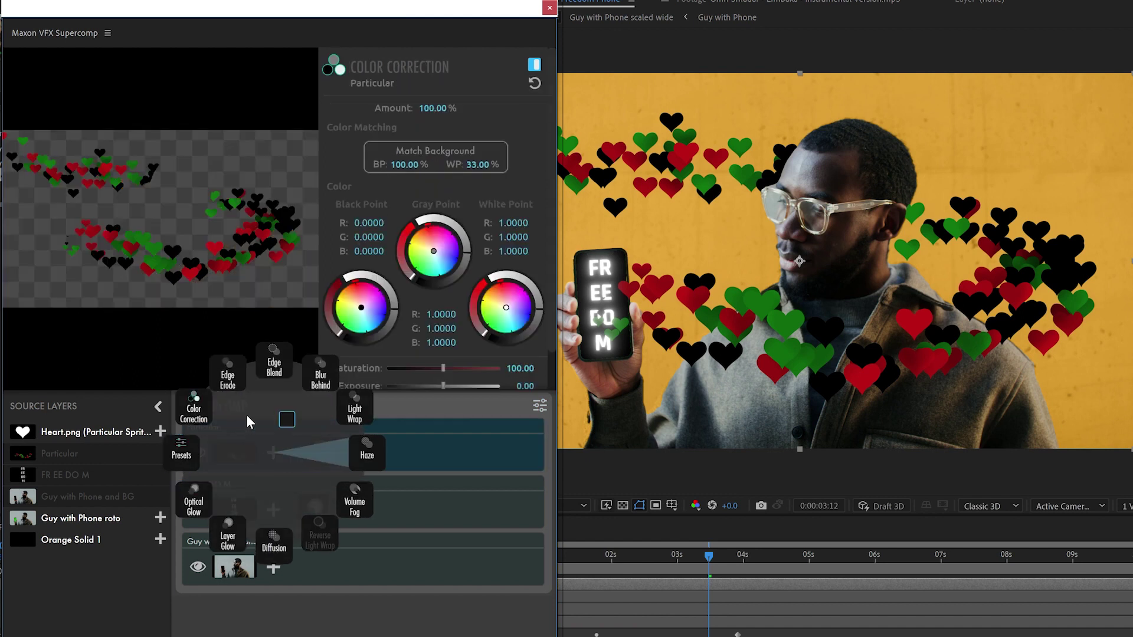
{"action": "left_click", "coordinate": [444, 154]}
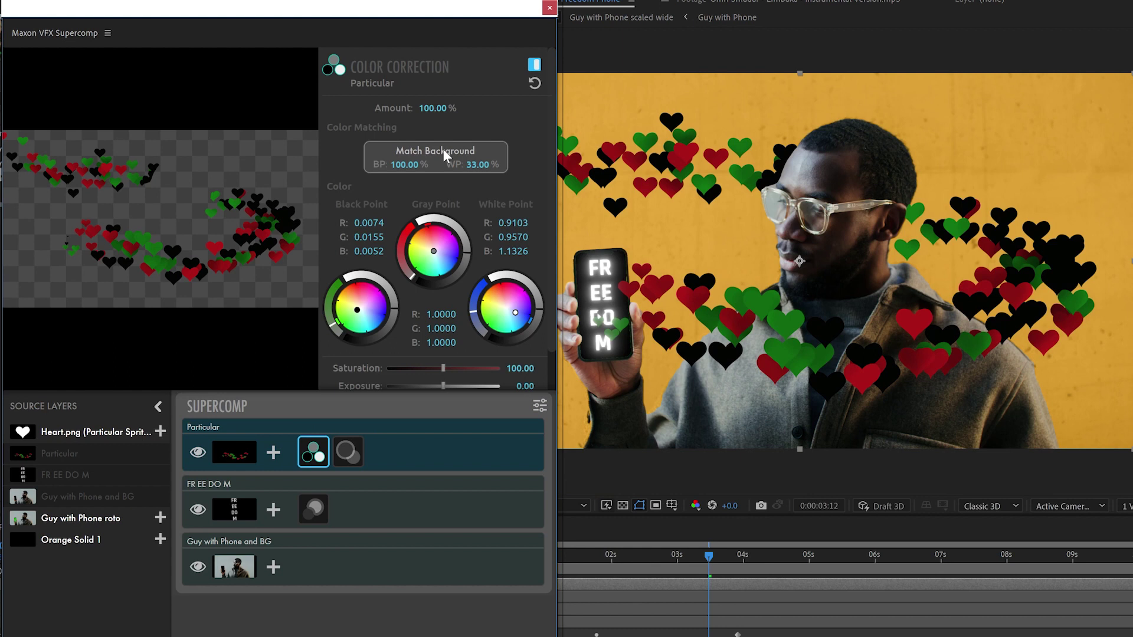
{"action": "left_click", "coordinate": [270, 455]}
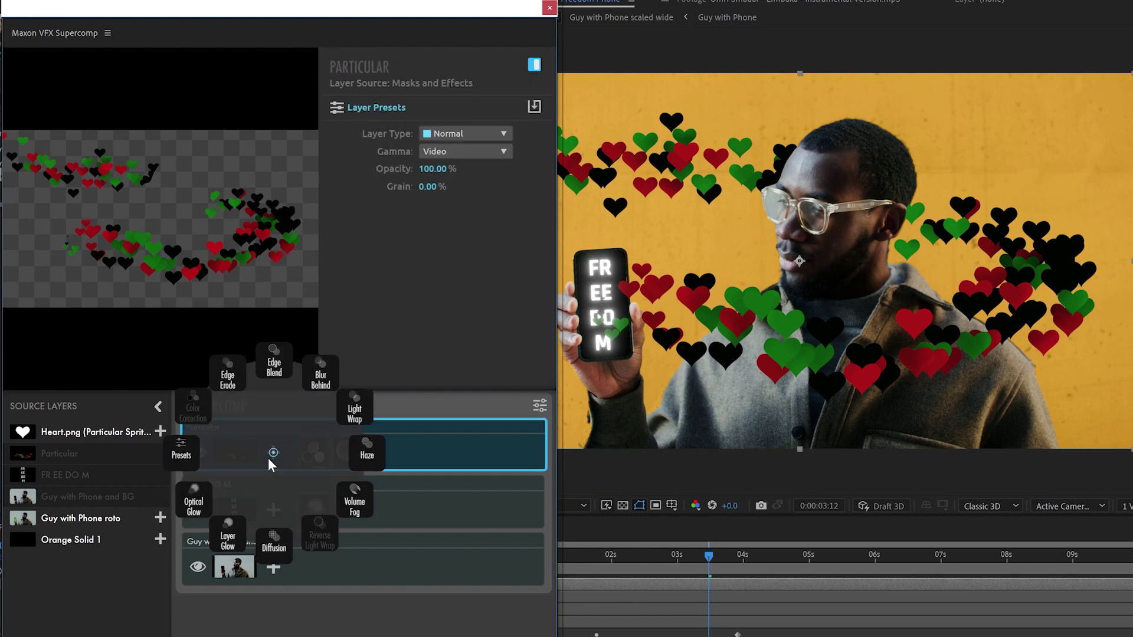
{"action": "left_click", "coordinate": [354, 413]}
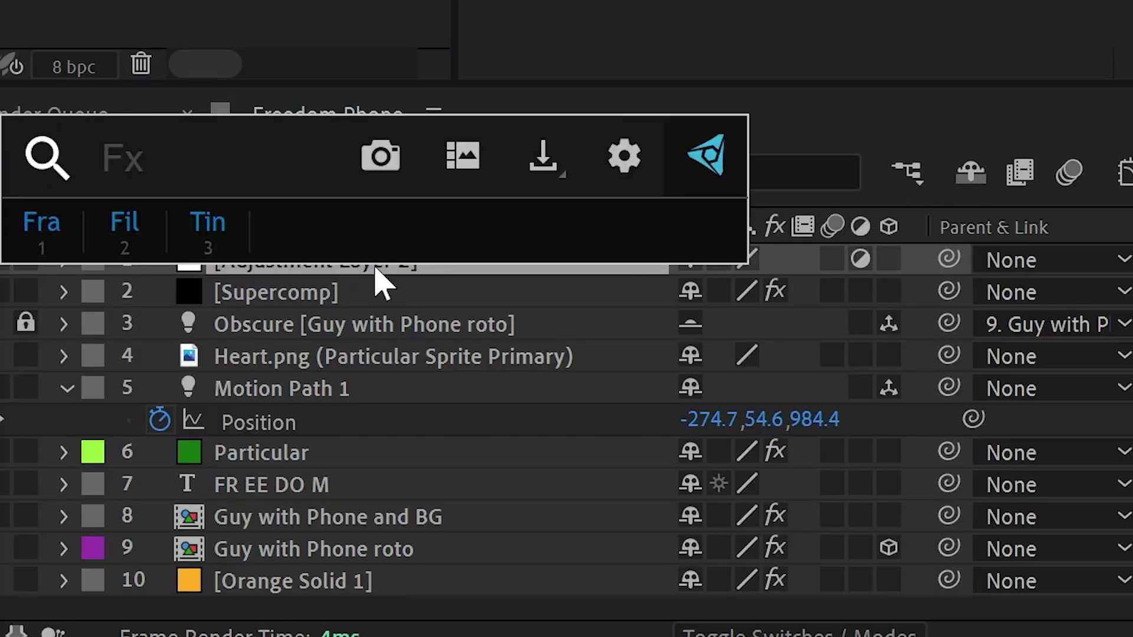
Apply Magic Bullet Looks to the adjustment layer via 'look' and open its editor's Tools
{"action": "type", "text": "look"}
{"action": "key", "text": "Return"}
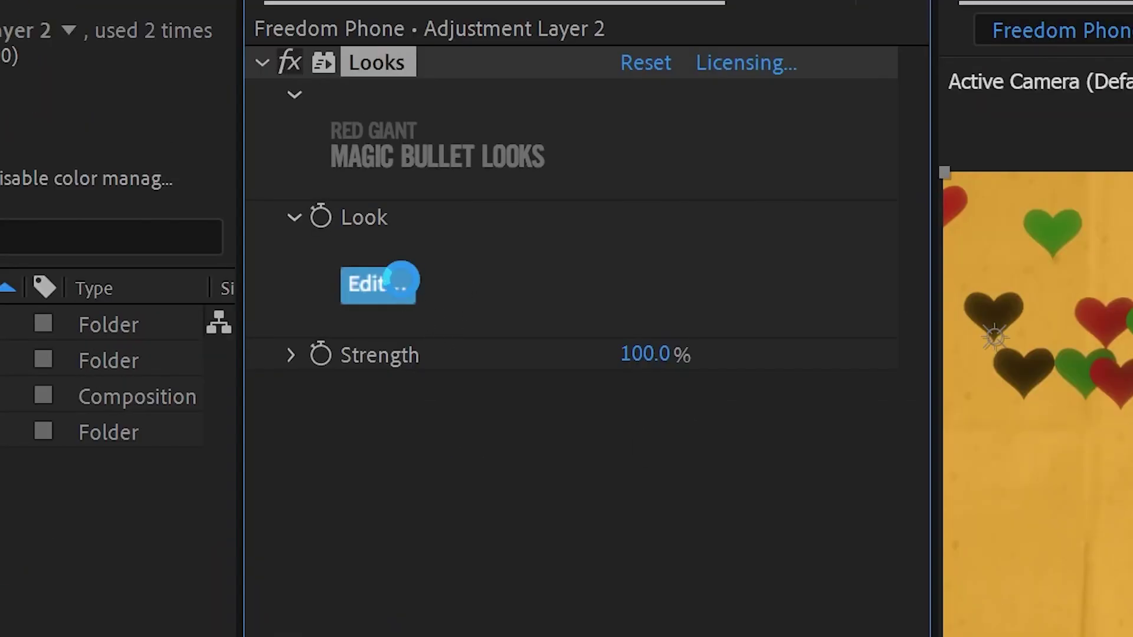
{"action": "left_click", "coordinate": [400, 279]}
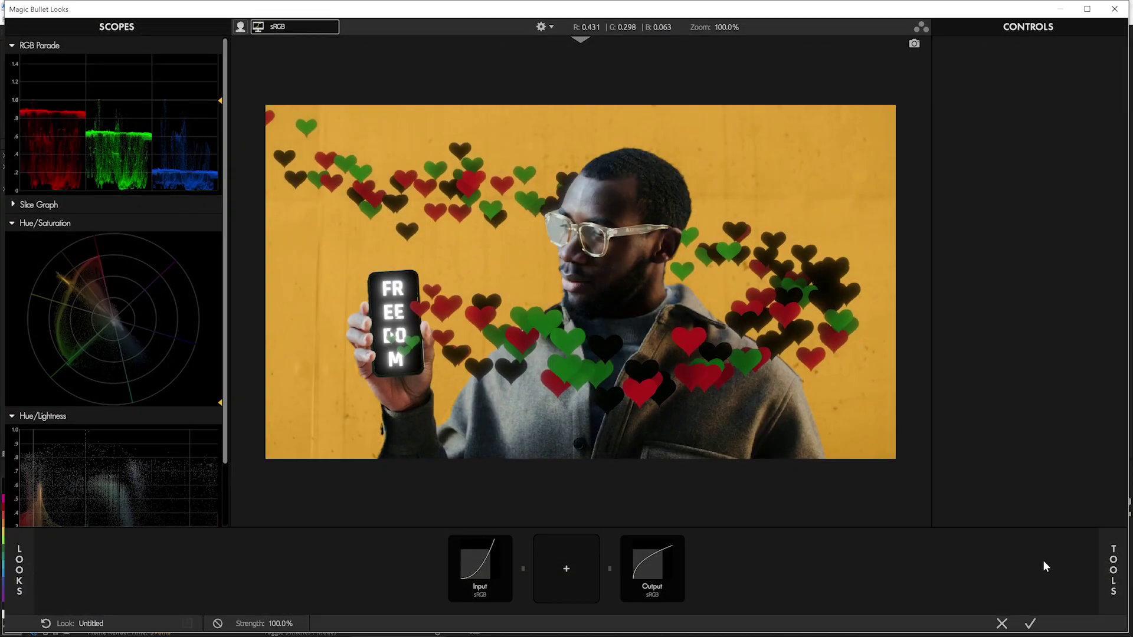
{"action": "left_click", "coordinate": [1109, 569]}
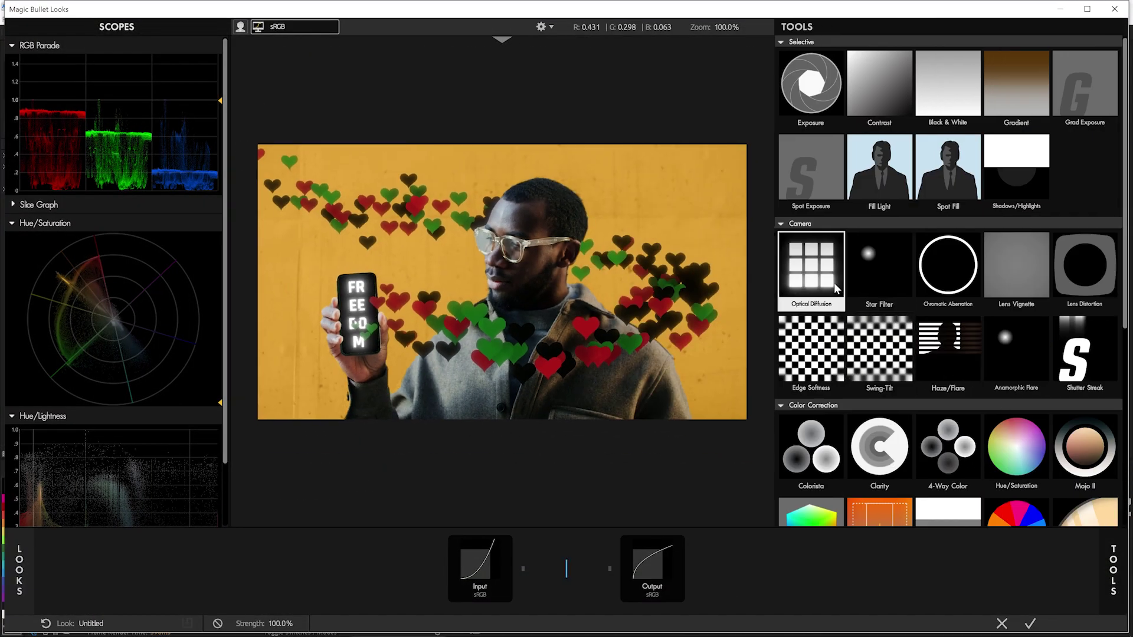
Add Optical Diffusion, Halation and Renoiser to the Looks tool chain
{"action": "double_click", "coordinate": [811, 266]}
{"action": "scroll", "coordinate": [969, 429], "scroll_direction": "down", "scroll_amount": 2}
{"action": "scroll", "coordinate": [968, 429], "scroll_direction": "down", "scroll_amount": 4}
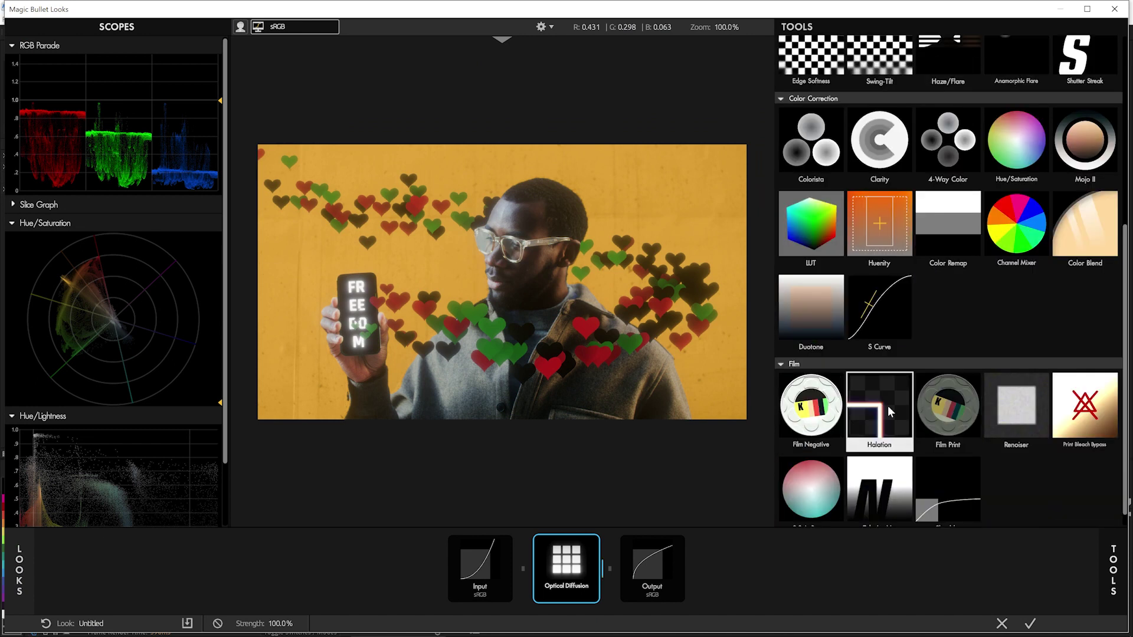
{"action": "double_click", "coordinate": [887, 405]}
{"action": "double_click", "coordinate": [1020, 410]}
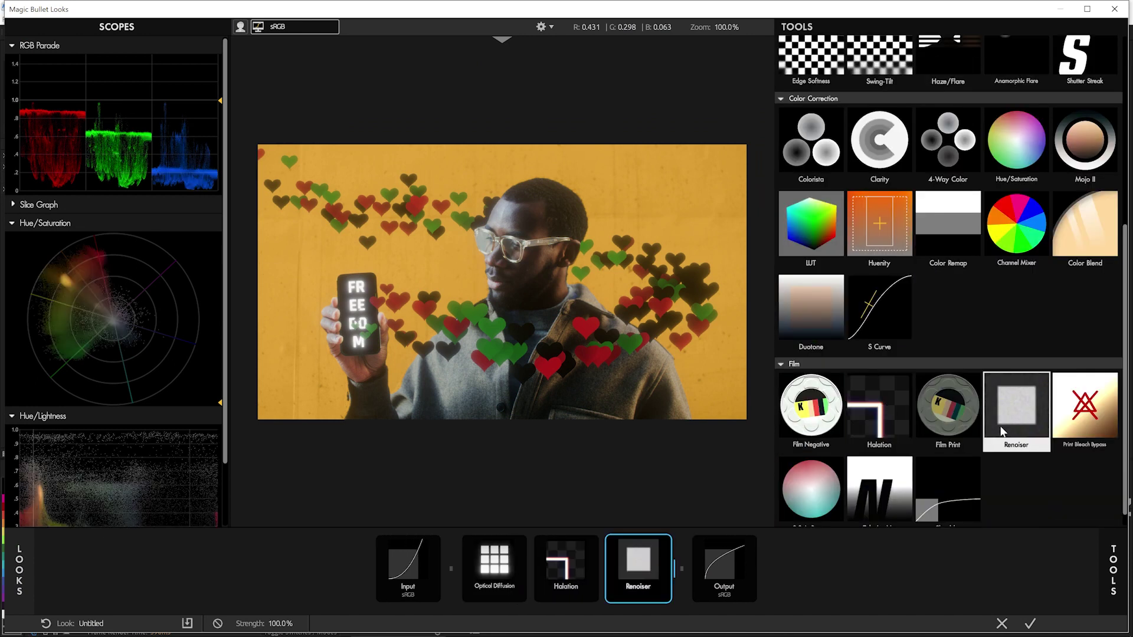
Set the presets to Pro Mist 1/4 diffusion, Modern 35 halation and Modern 35mm grain
{"action": "left_click", "coordinate": [507, 568]}
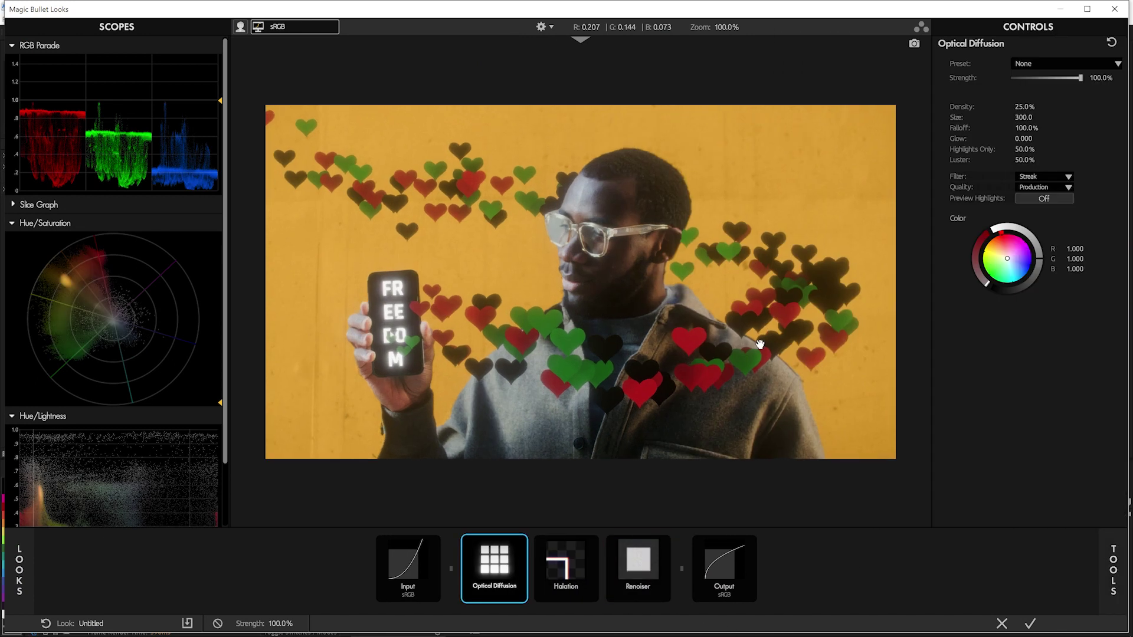
{"action": "left_click", "coordinate": [1045, 64]}
{"action": "left_click", "coordinate": [1033, 169]}
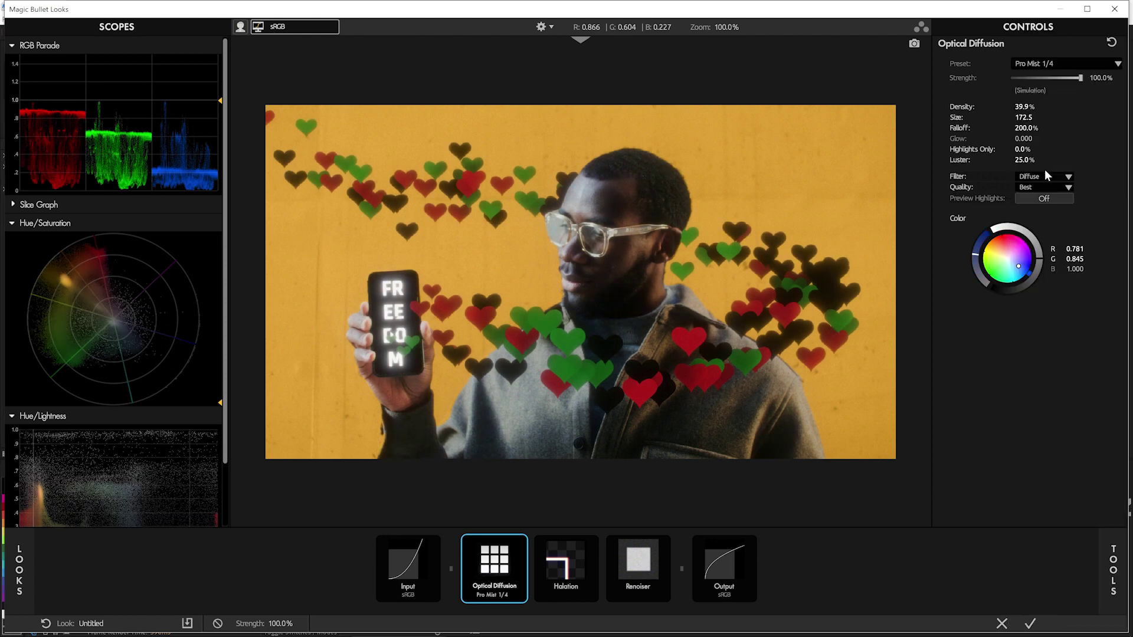
{"action": "left_click", "coordinate": [566, 567]}
{"action": "left_click", "coordinate": [1038, 66]}
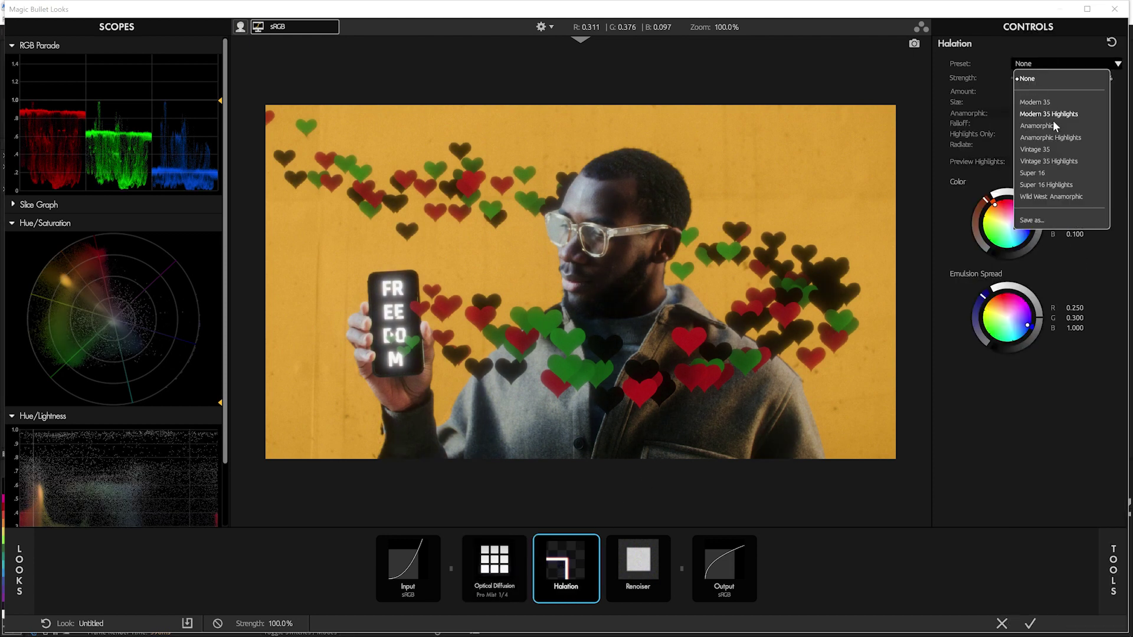
{"action": "left_click", "coordinate": [1044, 104]}
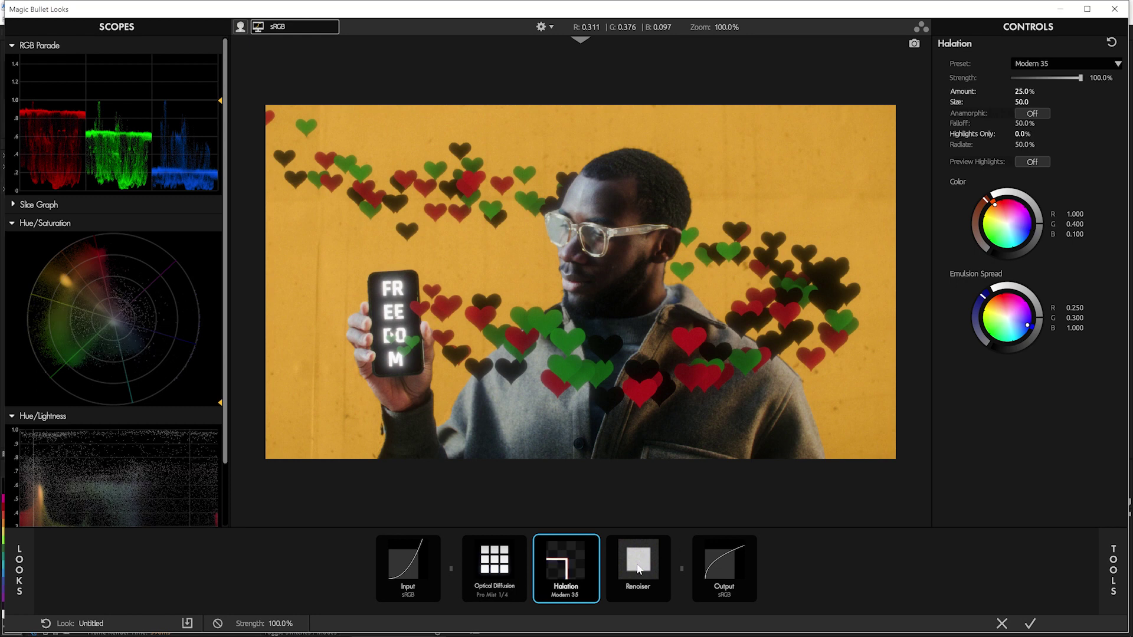
{"action": "left_click", "coordinate": [638, 566]}
{"action": "left_click", "coordinate": [1036, 64]}
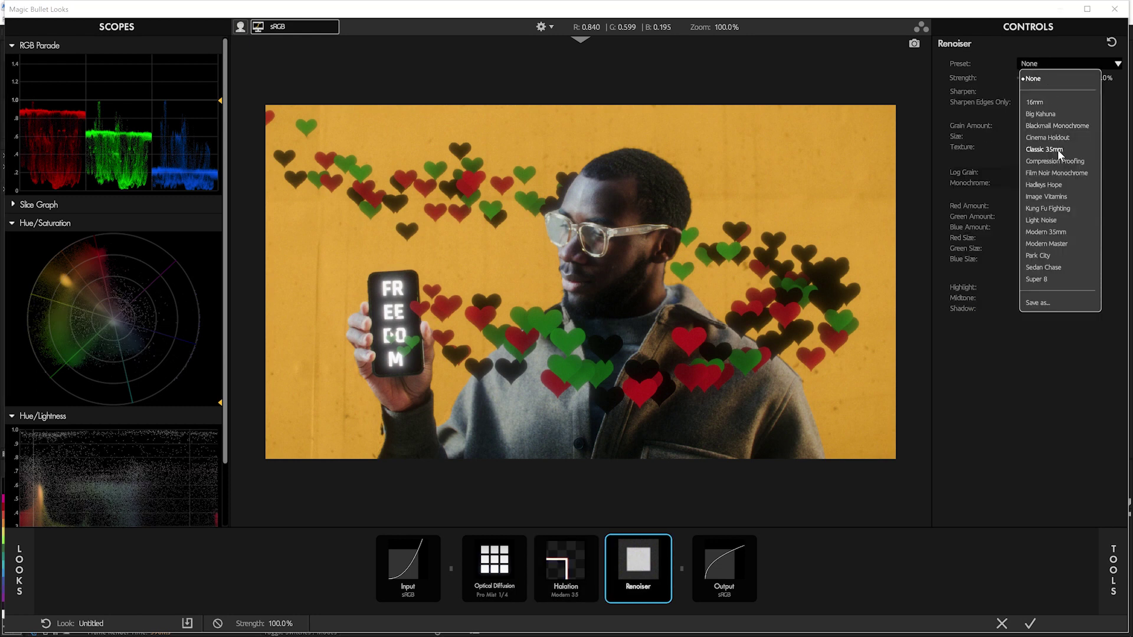
{"action": "left_click", "coordinate": [1059, 236]}
{"action": "scroll", "coordinate": [680, 236], "scroll_direction": "up", "scroll_amount": 2}
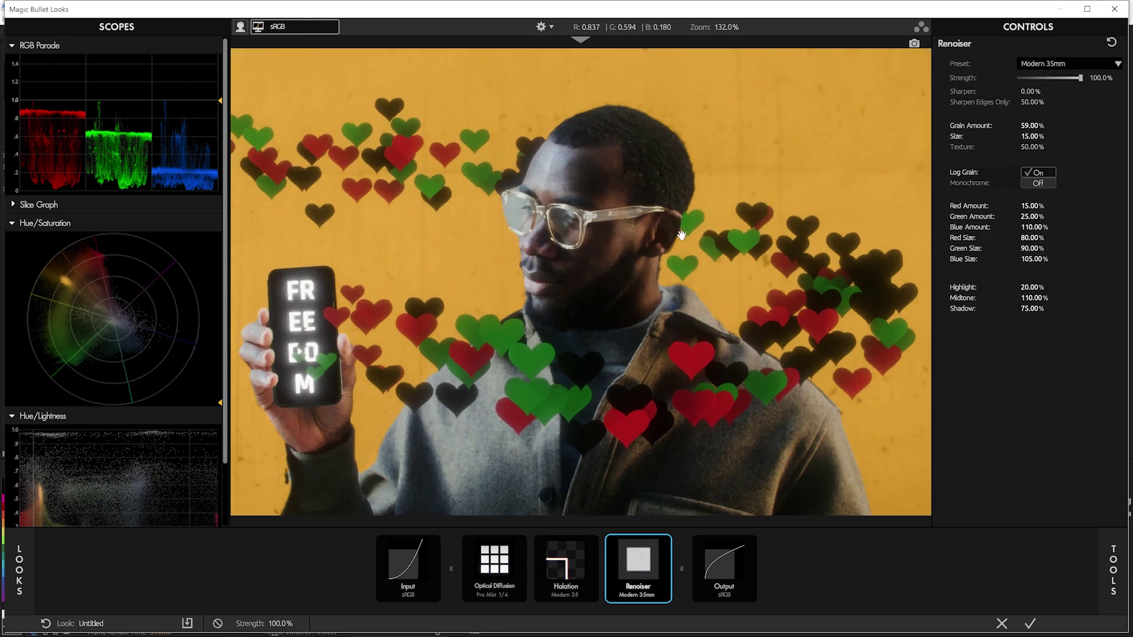
{"action": "scroll", "coordinate": [680, 236], "scroll_direction": "up", "scroll_amount": 1}
{"action": "scroll", "coordinate": [684, 353], "scroll_direction": "down", "scroll_amount": 5}
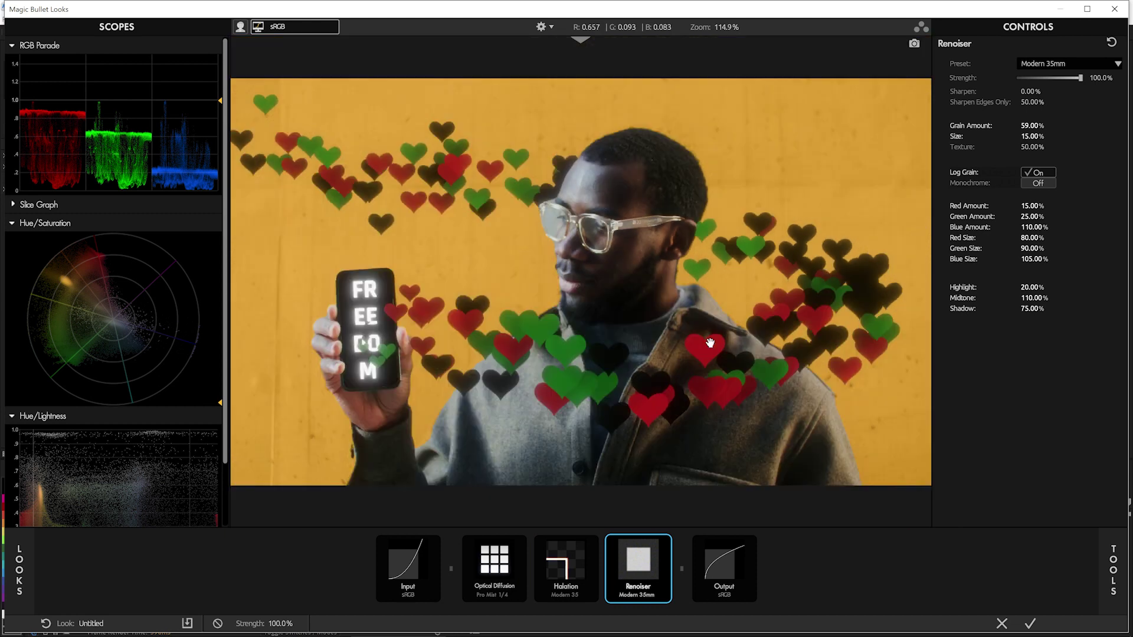